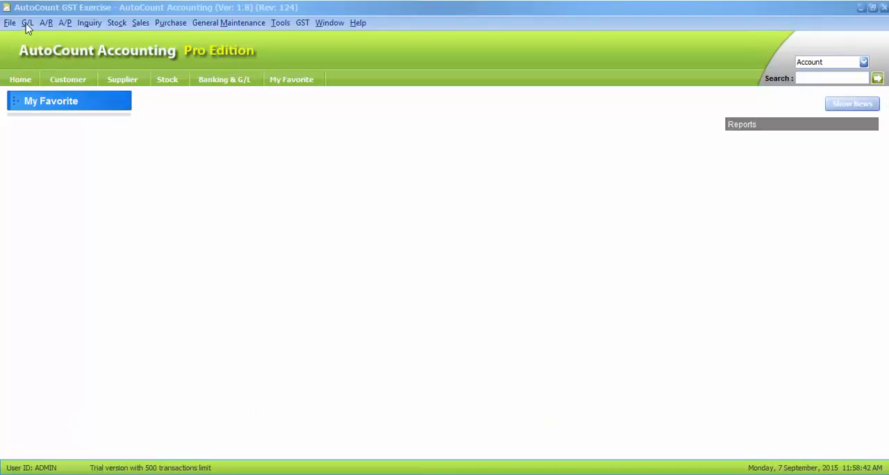
Step: Start a new bank, cash or deposit account in Account Maintenance as Other Payments under Current Liabilities
click(27, 22)
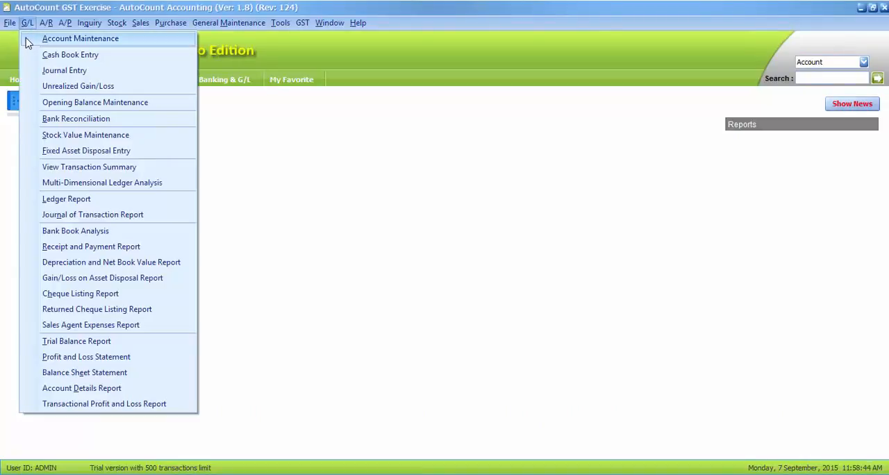
click(28, 40)
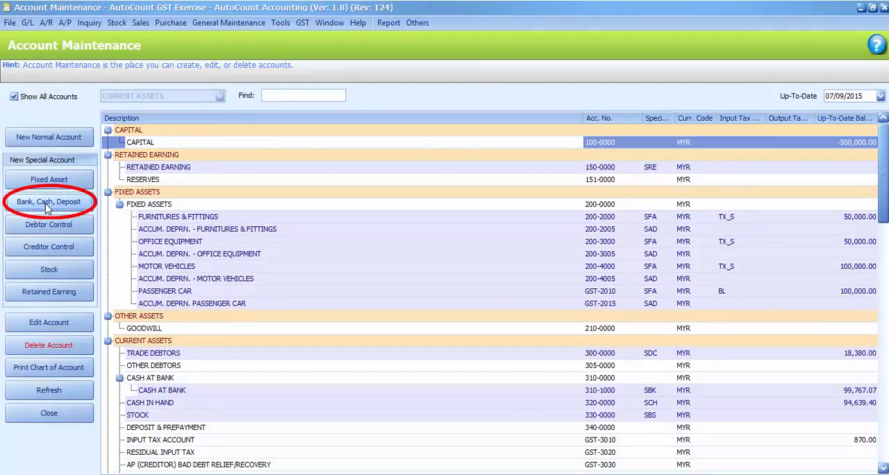
click(48, 202)
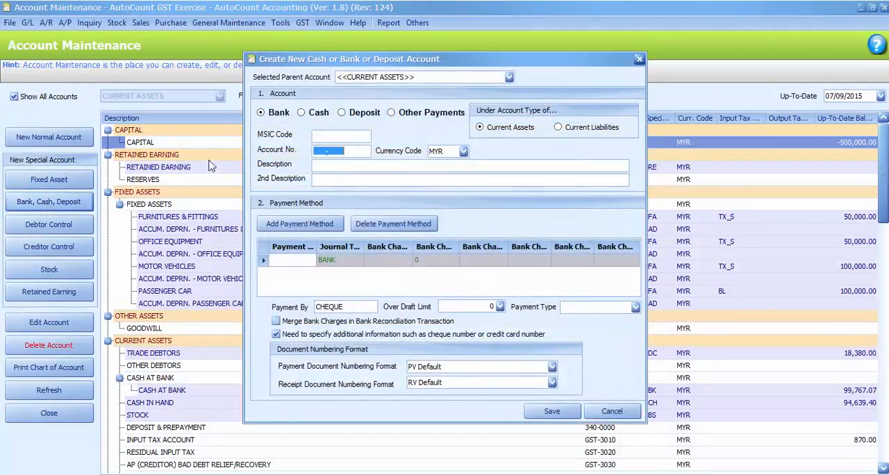
click(393, 116)
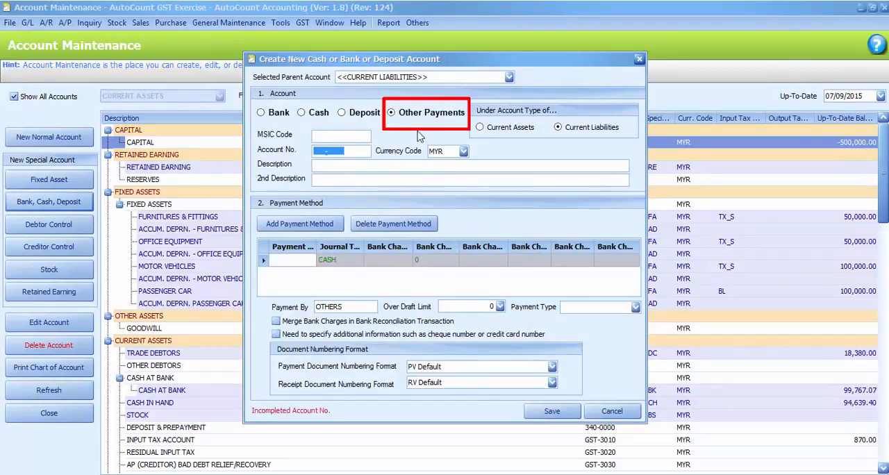
click(558, 129)
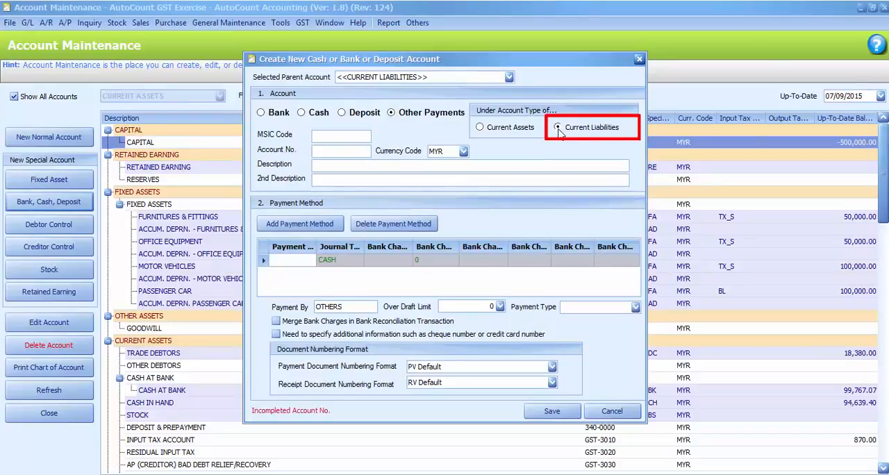
Step: Give the account the ledger code 460-0000 and description THIRD PARTY PAID ON BEHALF, fill its payment method, and save it
click(317, 151)
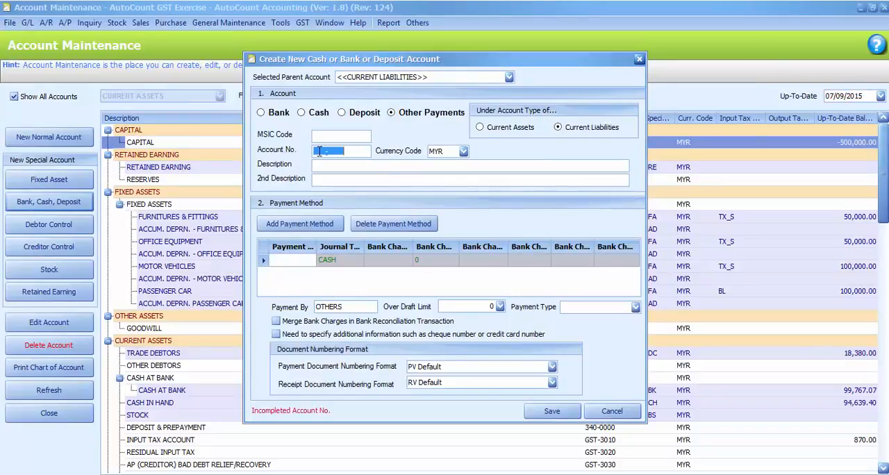
text(460-0000)
click(339, 167)
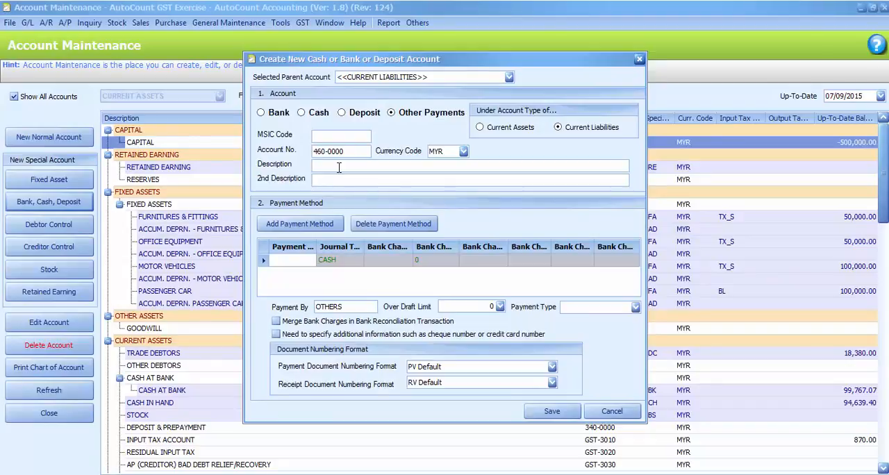
text(THIRD PARTY PAID ON BEHALF)
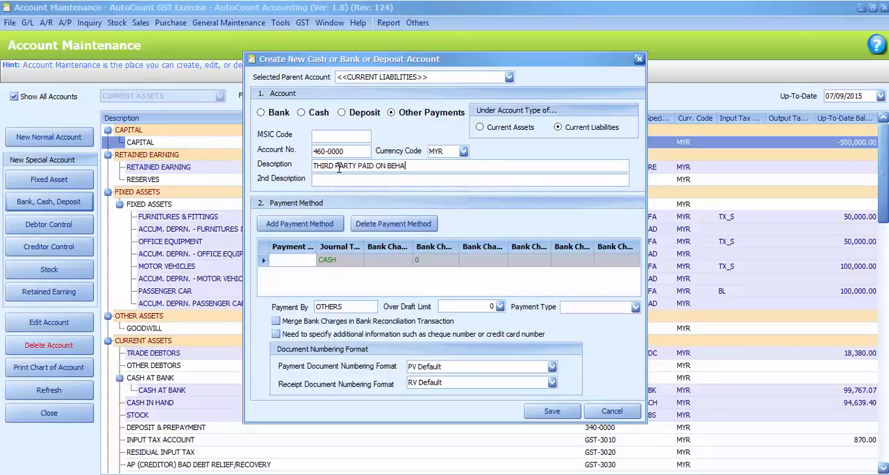
click(283, 262)
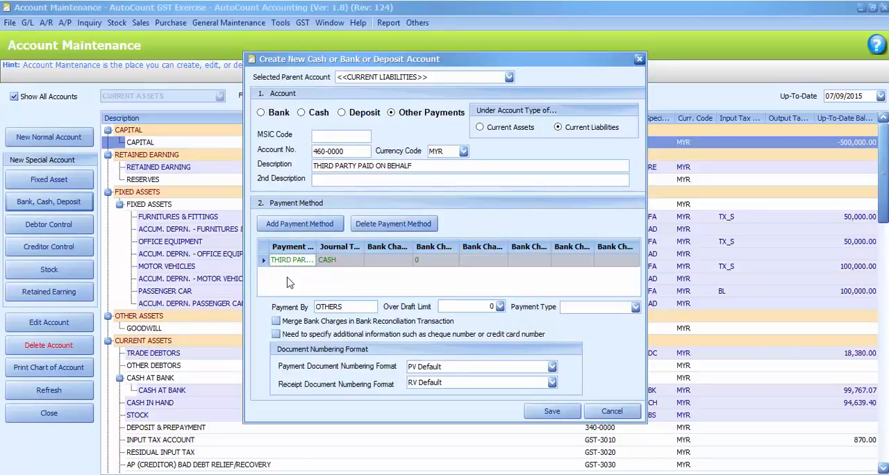
click(539, 415)
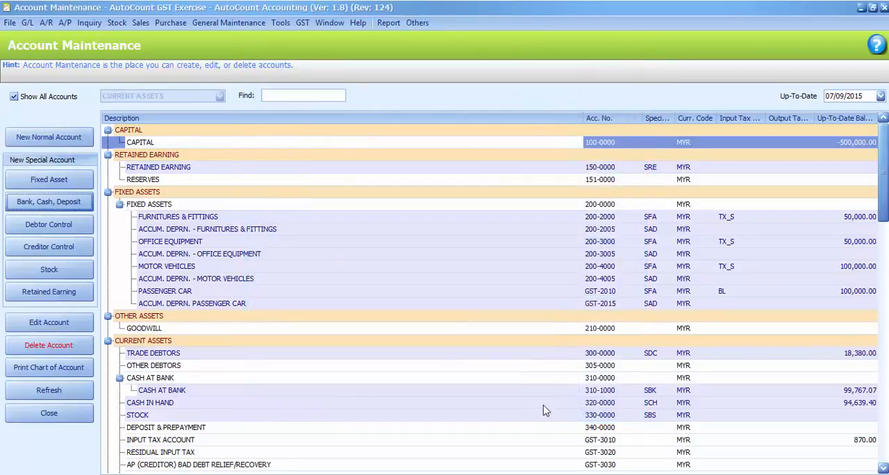
click(882, 13)
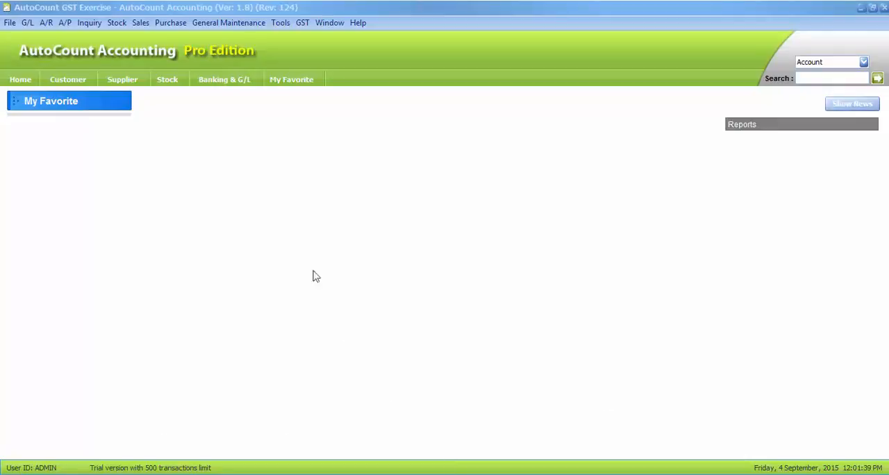
Step: Create a new purchase invoice for the creditor Supplier Overseas Goods (USD)
click(171, 24)
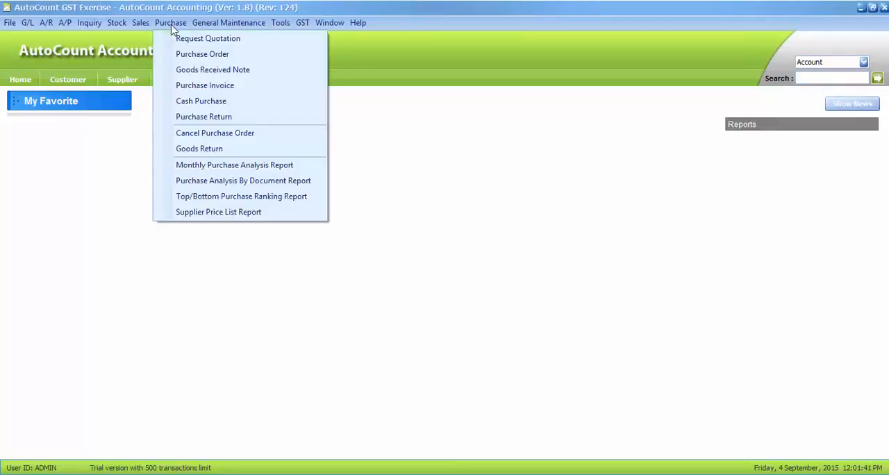
click(176, 89)
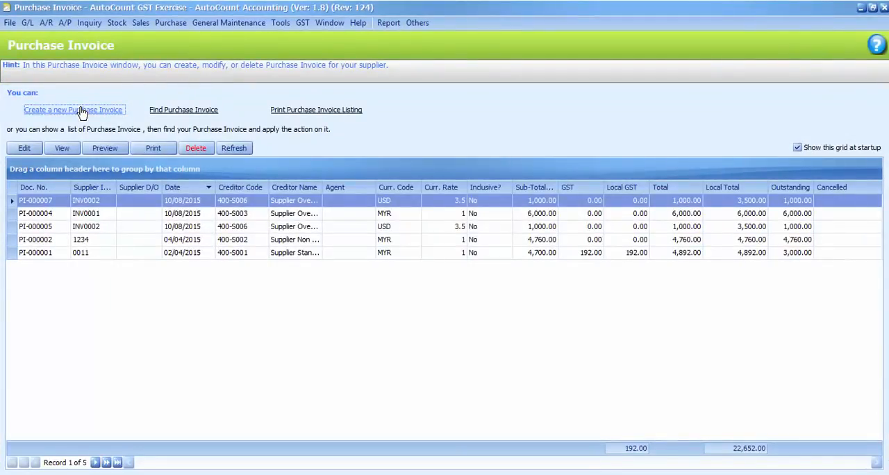
click(82, 113)
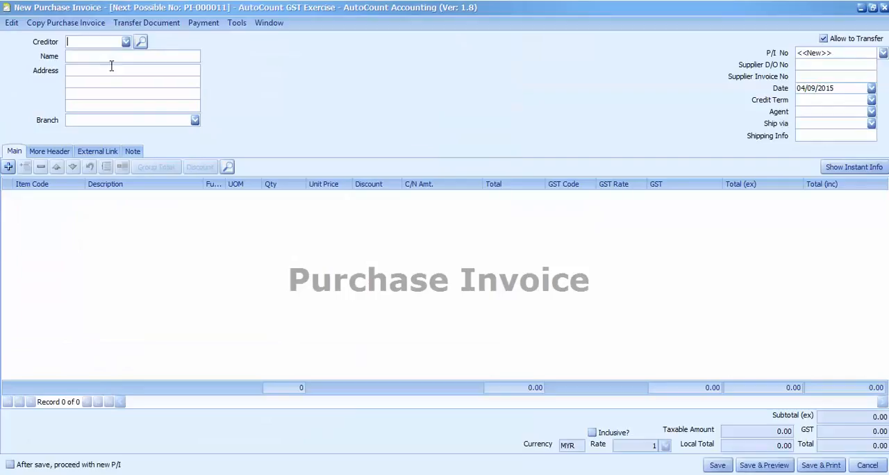
click(126, 43)
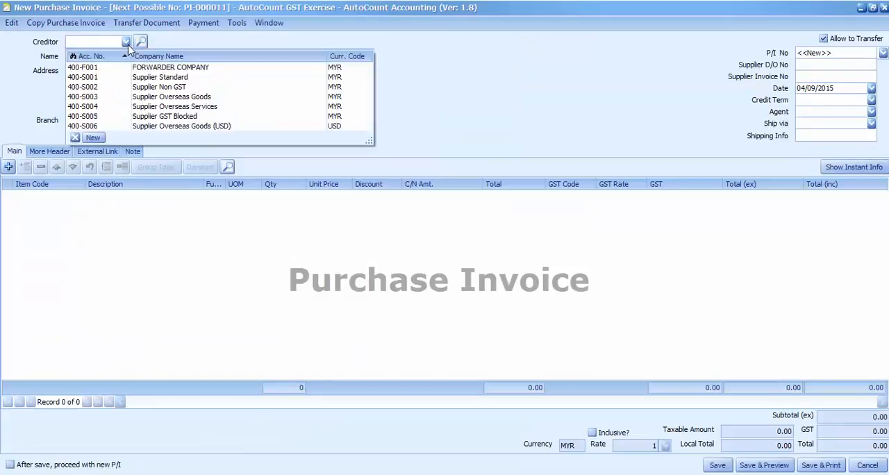
click(119, 127)
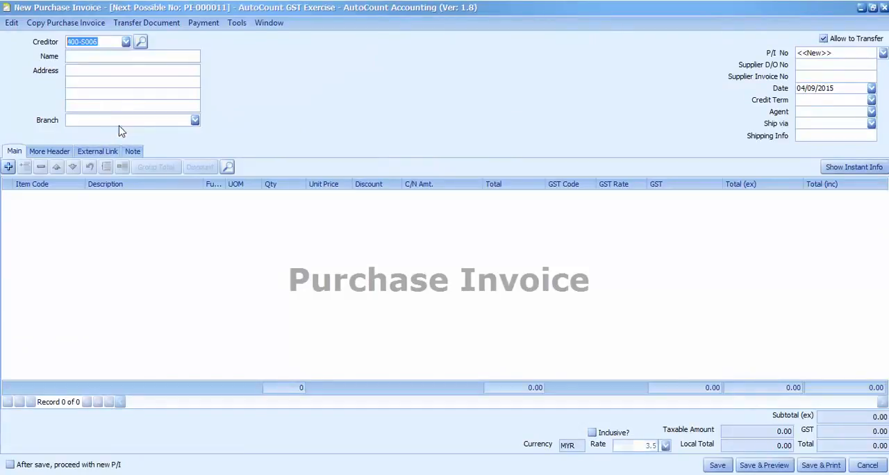
Step: Set the purchase invoice date to 10/08/2015 and the supplier invoice number to INV0003
click(870, 88)
click(738, 115)
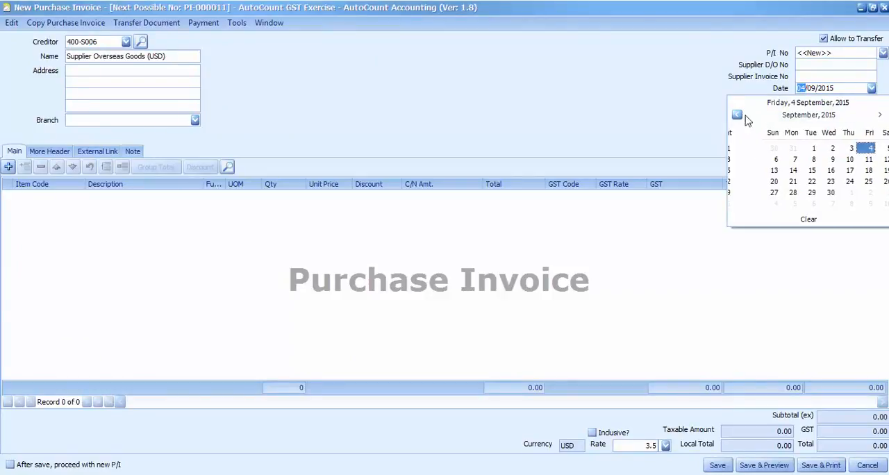
click(773, 170)
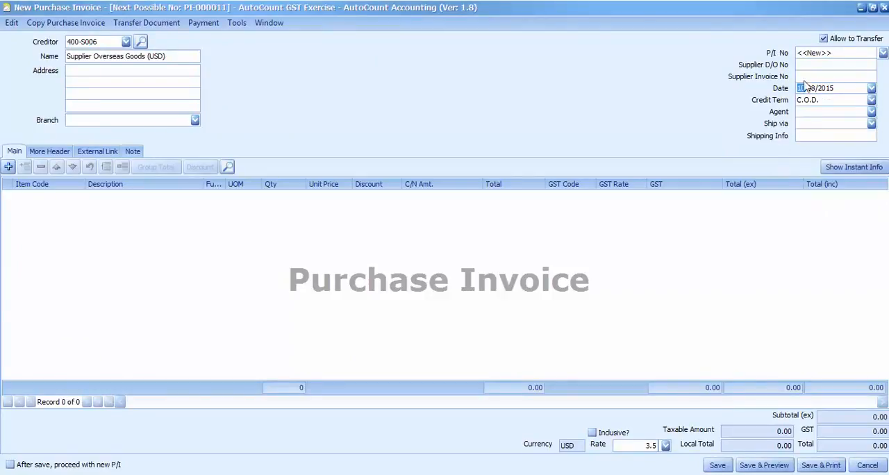
click(806, 77)
Step: Add item 00001 Goods Standard to the purchase invoice with quantity 2 and unit price 500
click(9, 167)
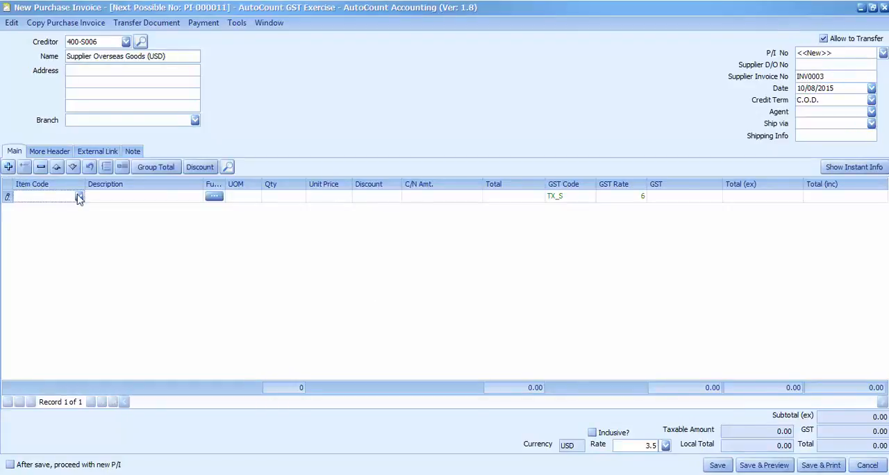
click(79, 196)
click(116, 216)
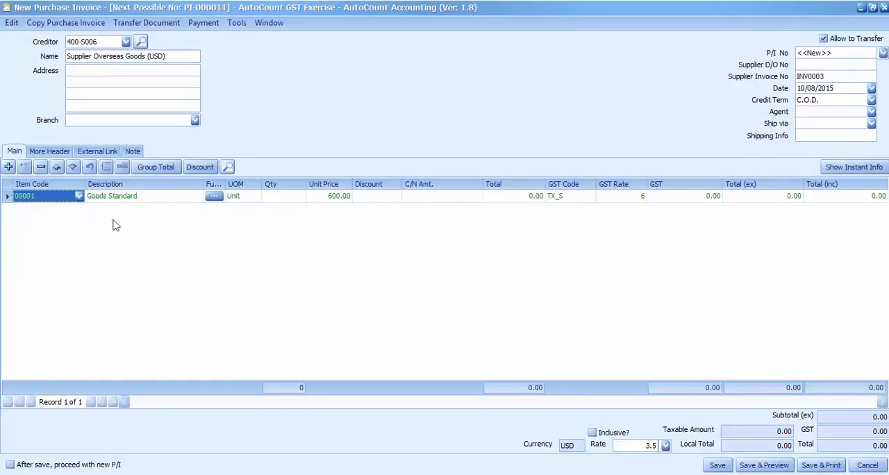
click(283, 197)
text(2)
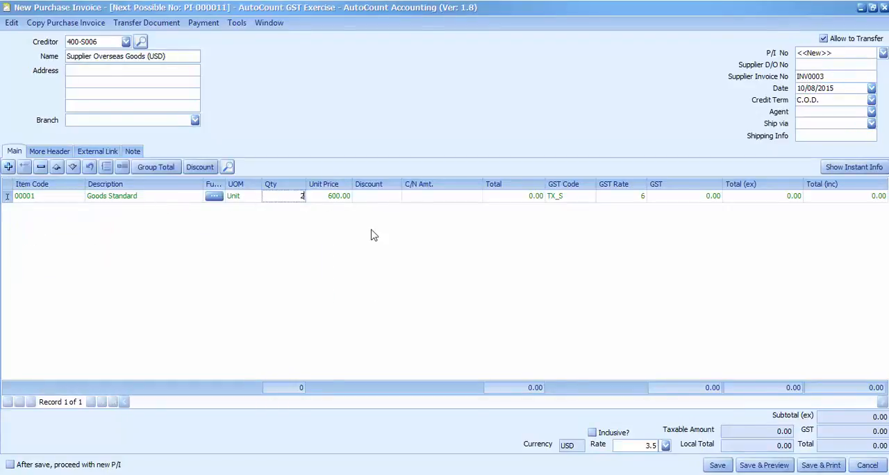
click(340, 197)
text(500)
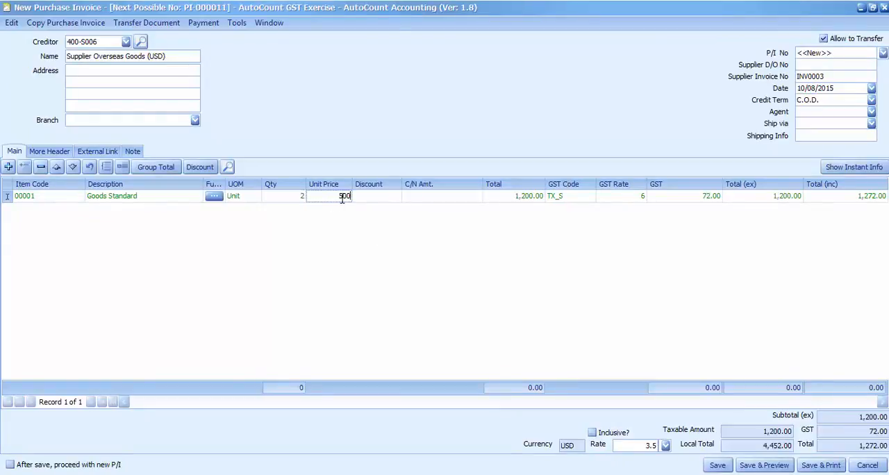
click(507, 316)
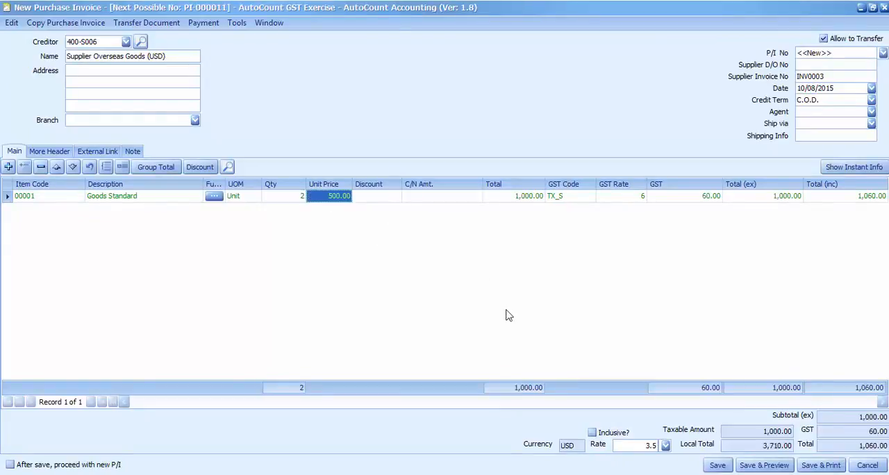
Step: Set the item's GST code to null, save the purchase invoice without a supplier D/O number, and close the invoice list
click(592, 197)
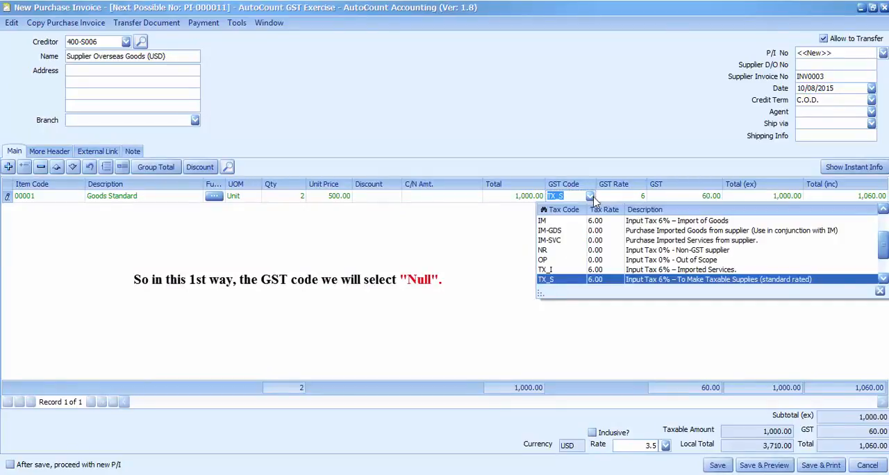
scroll(574, 246, down, 1)
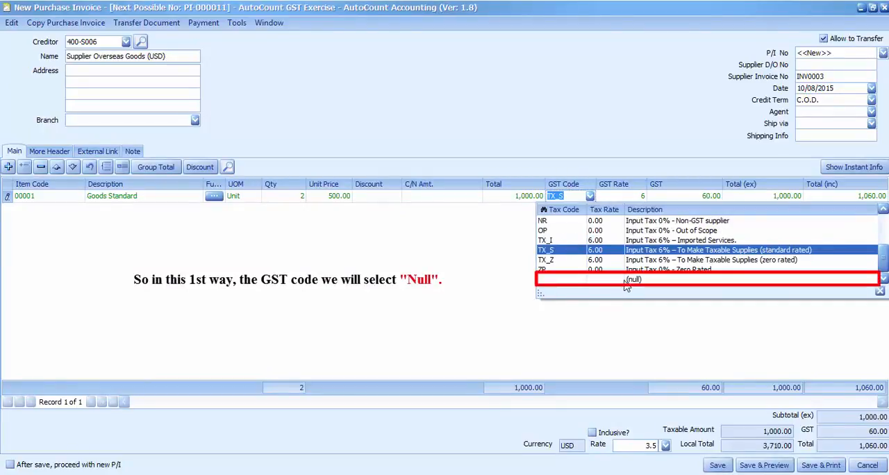
click(627, 279)
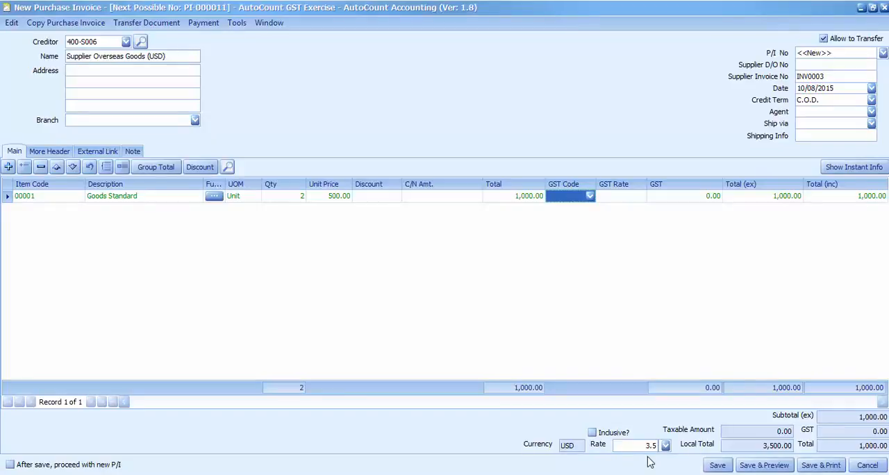
click(716, 467)
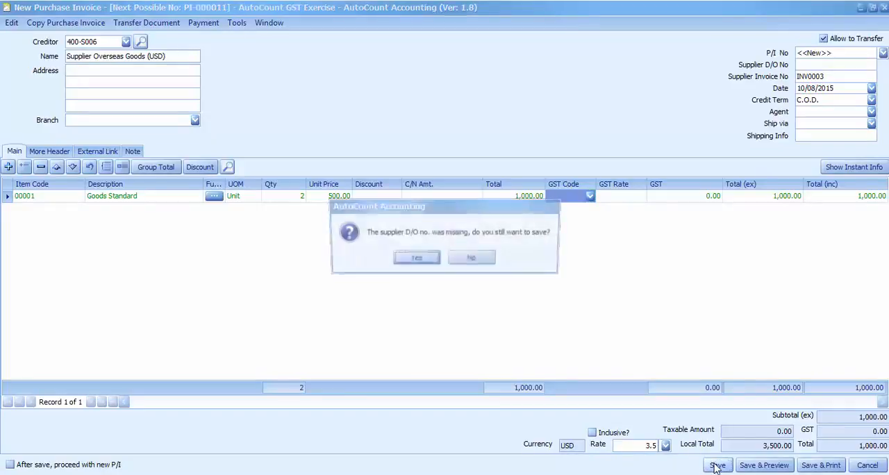
click(425, 263)
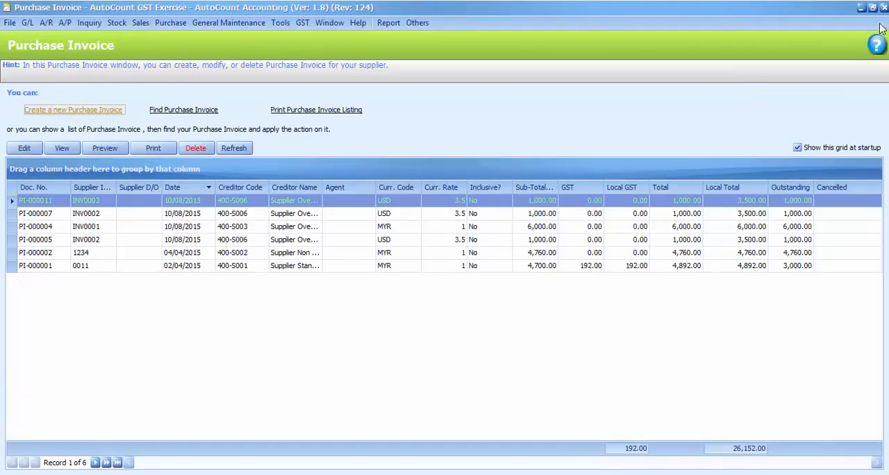
click(883, 8)
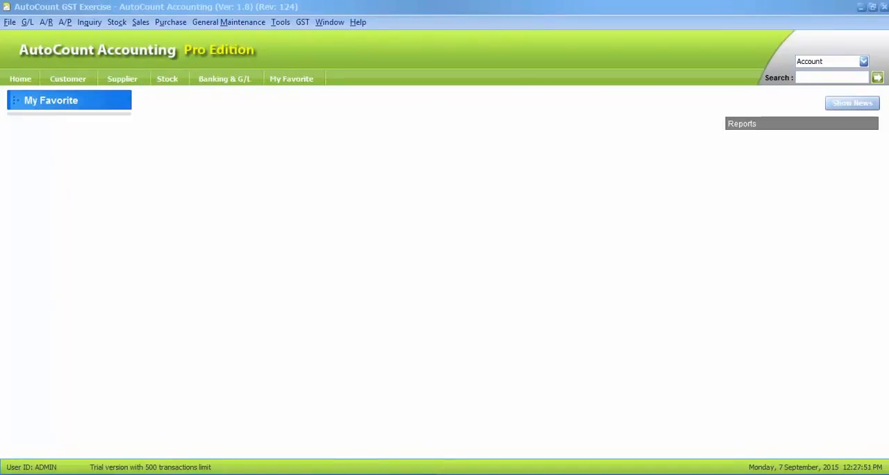
Step: Create a new A/P invoice entry for the creditor FORWARDER COMPANY
click(63, 24)
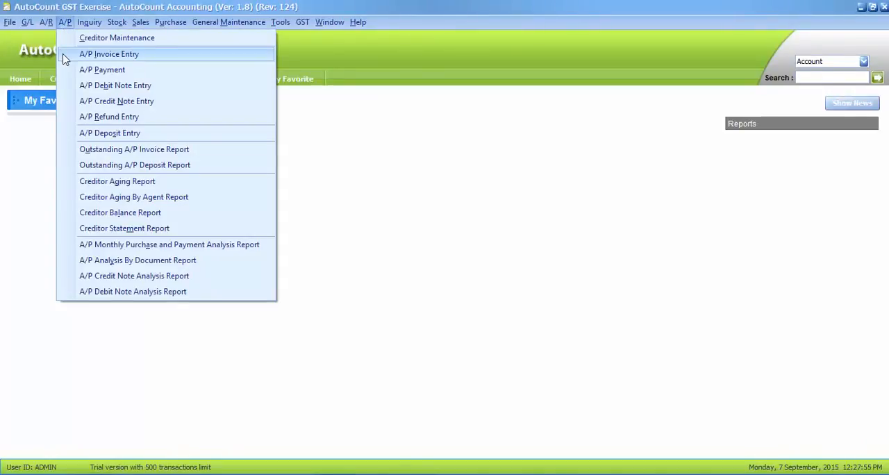
click(63, 56)
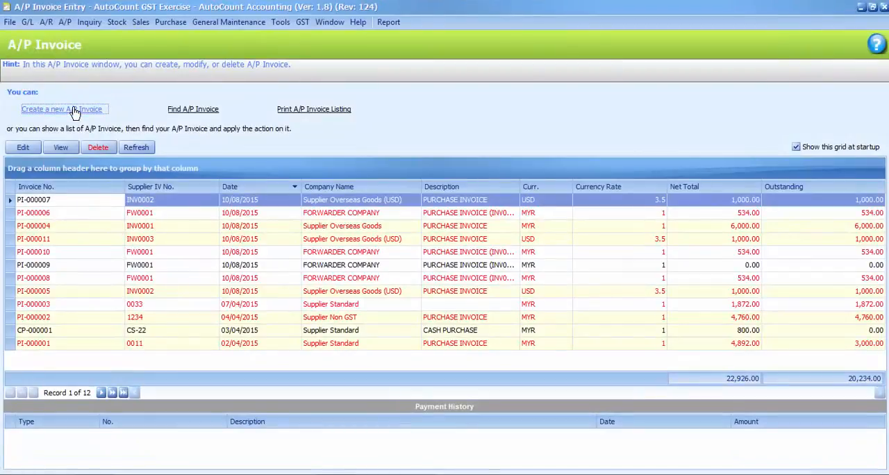
click(74, 112)
click(115, 42)
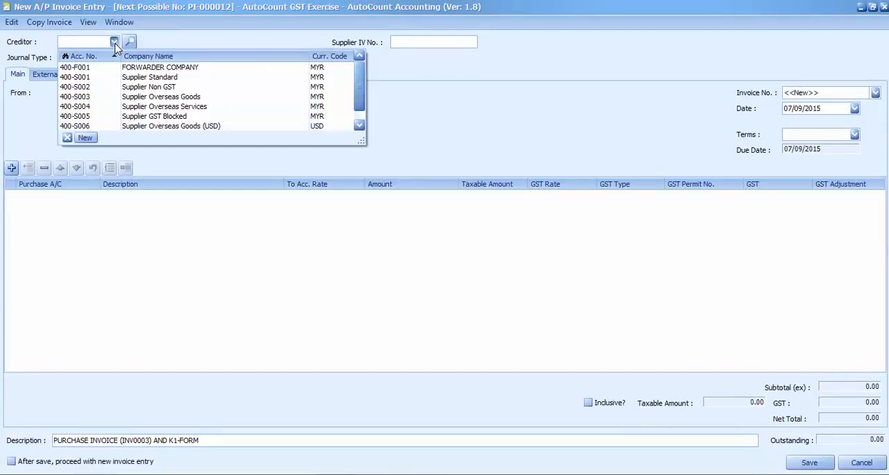
click(132, 69)
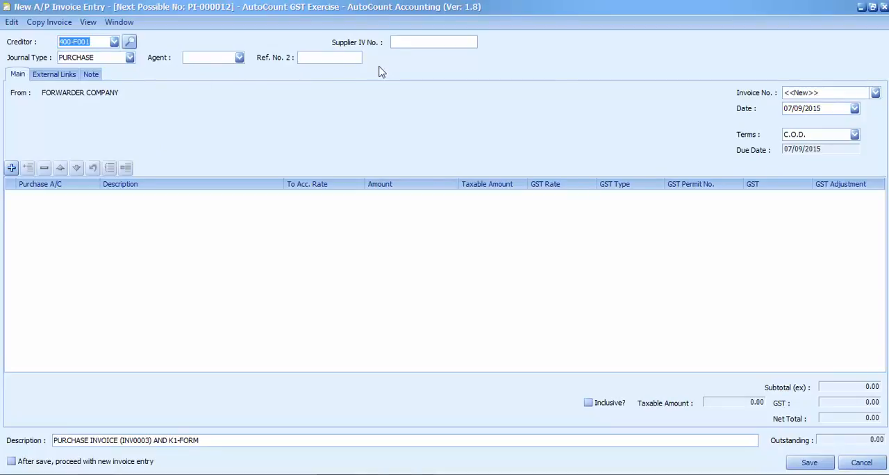
Step: Check the forwarder's invoice in the Google Docs example, then set the A/P invoice's supplier invoice number to FW0002
click(384, 474)
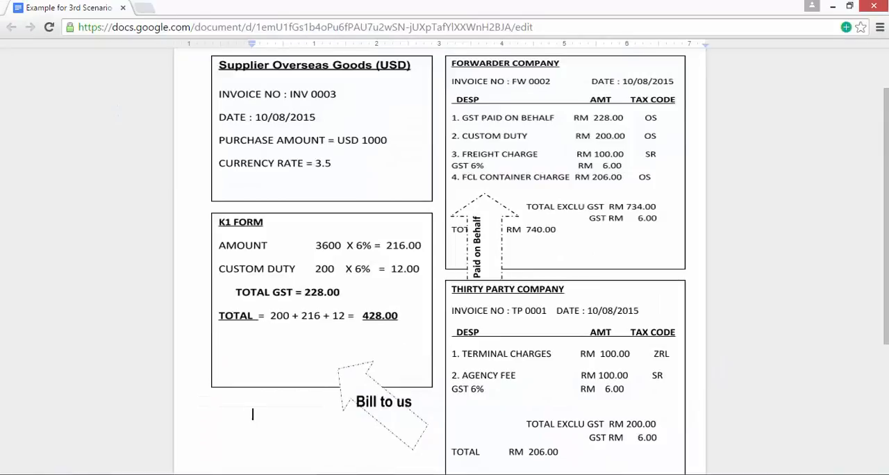
click(384, 474)
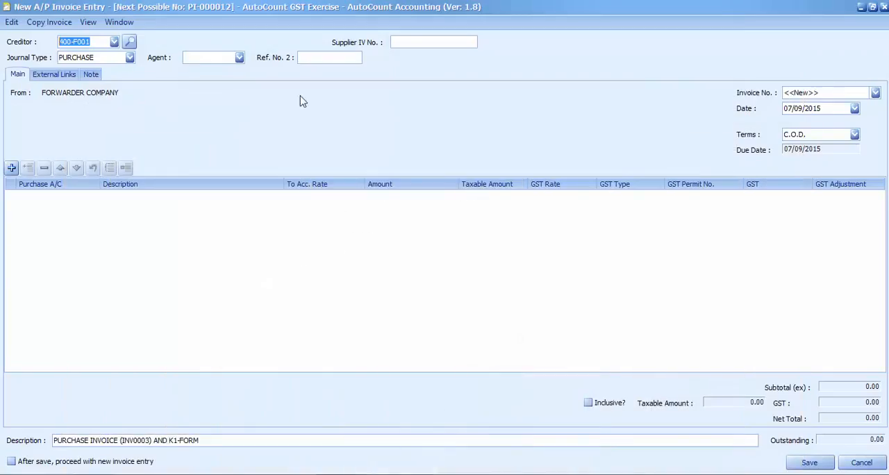
click(400, 39)
text(FW0002)
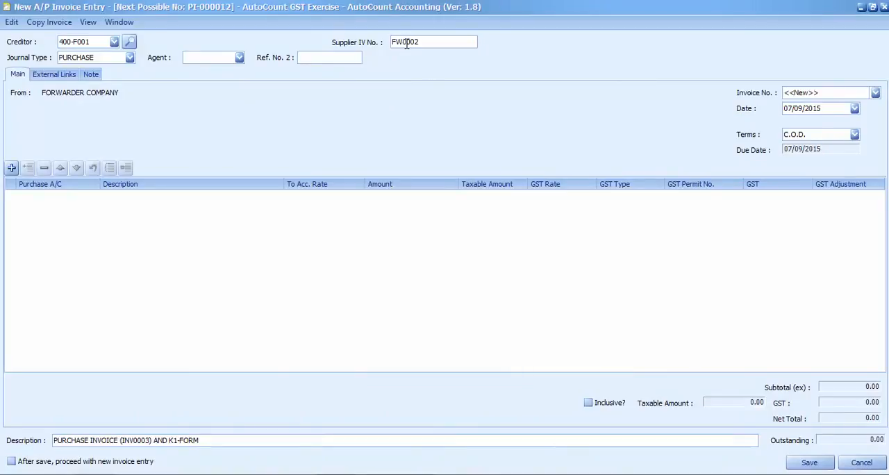
Step: Set the forwarder's A/P invoice date to 10/08/2015
click(855, 110)
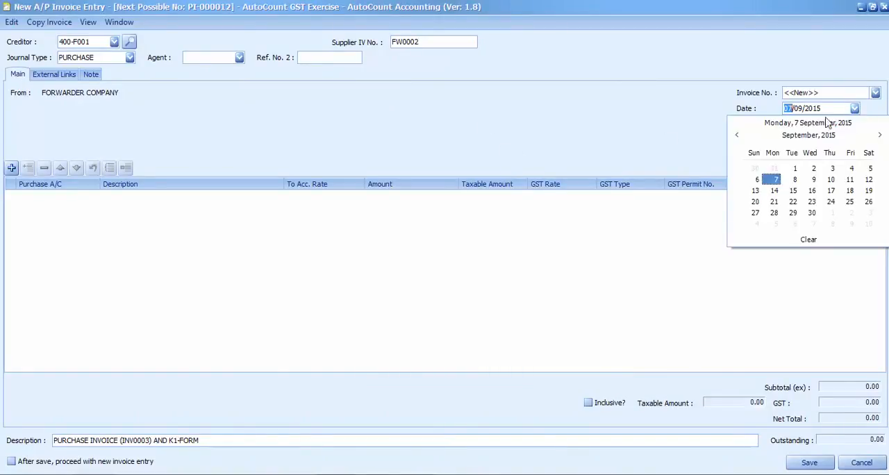
click(737, 135)
click(774, 190)
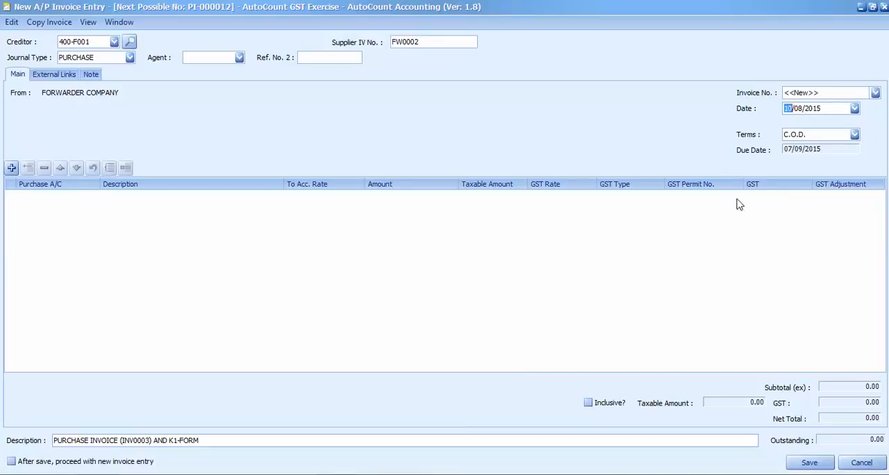
Step: Check the forwarder's charges in the Google Docs example, then add an A/P invoice line for the INPUT TAX ACCOUNT, GST-3010
click(389, 474)
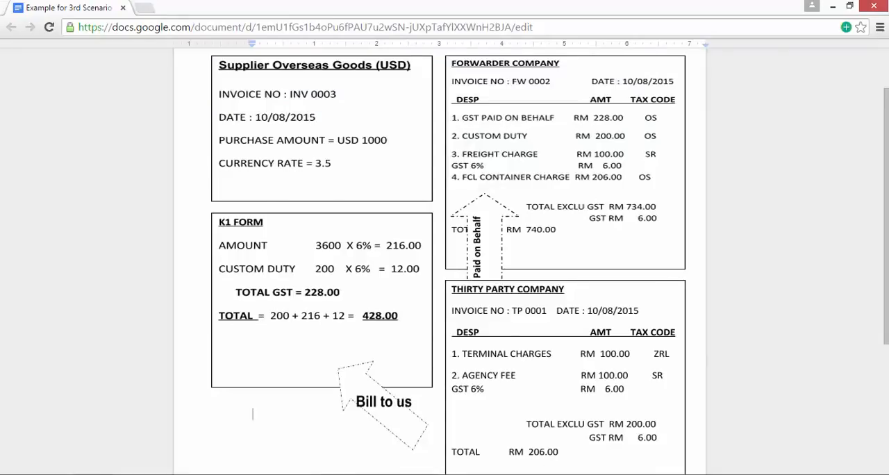
click(347, 474)
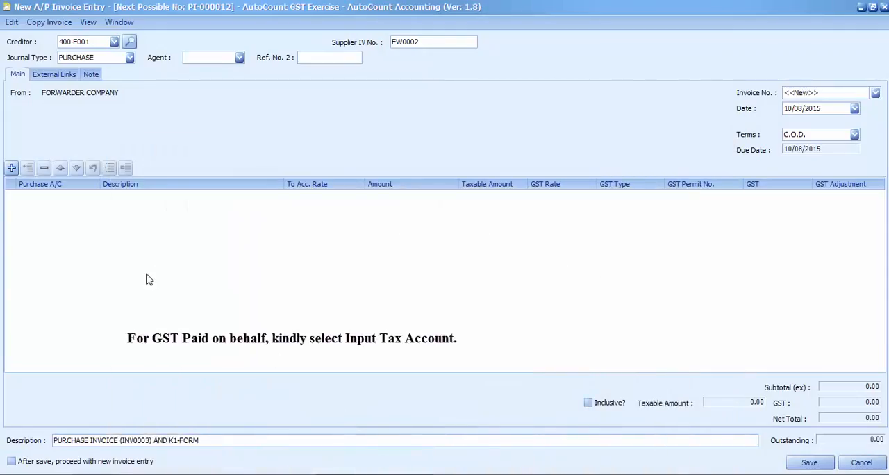
click(11, 167)
click(30, 196)
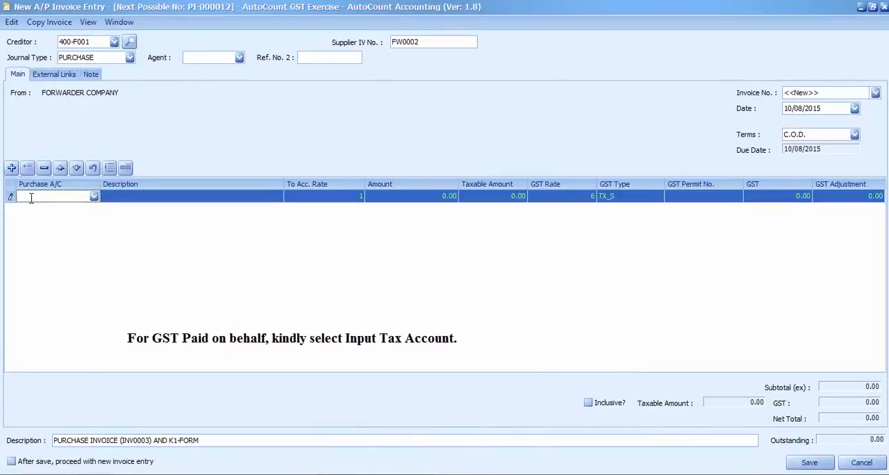
text(inp)
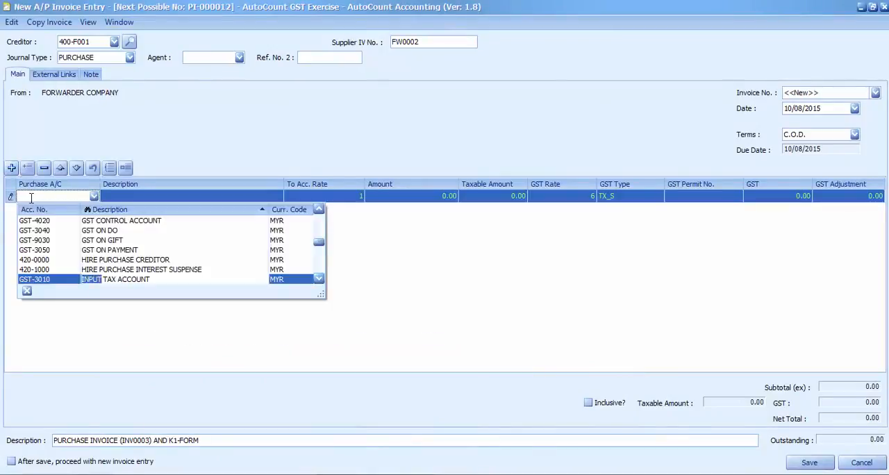
click(119, 278)
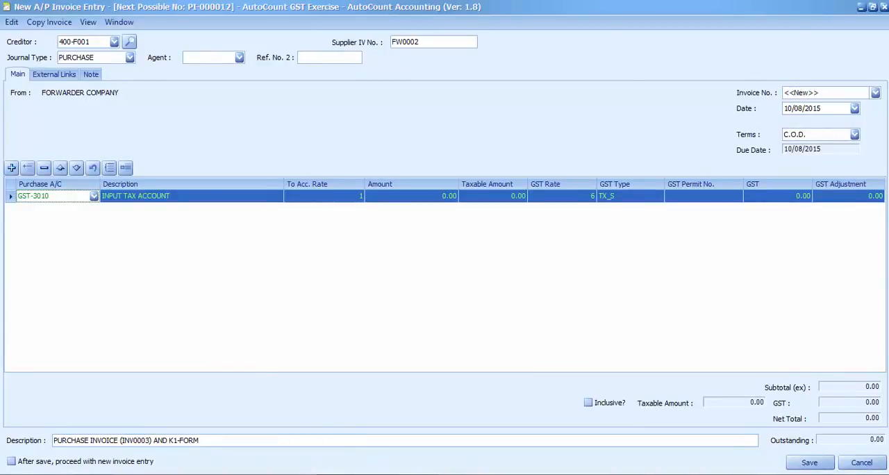
Step: Check the K1 form amount in the Google Docs example, then give the input tax line a taxable amount of 3600 and GST type IM
click(386, 474)
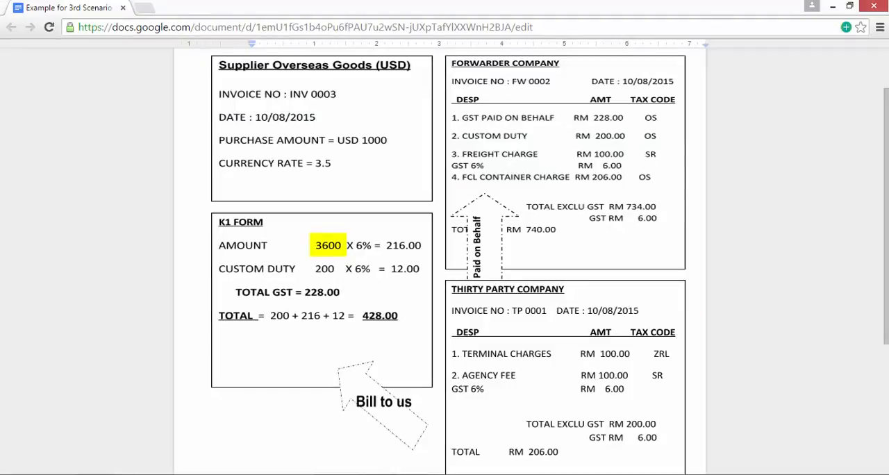
click(385, 474)
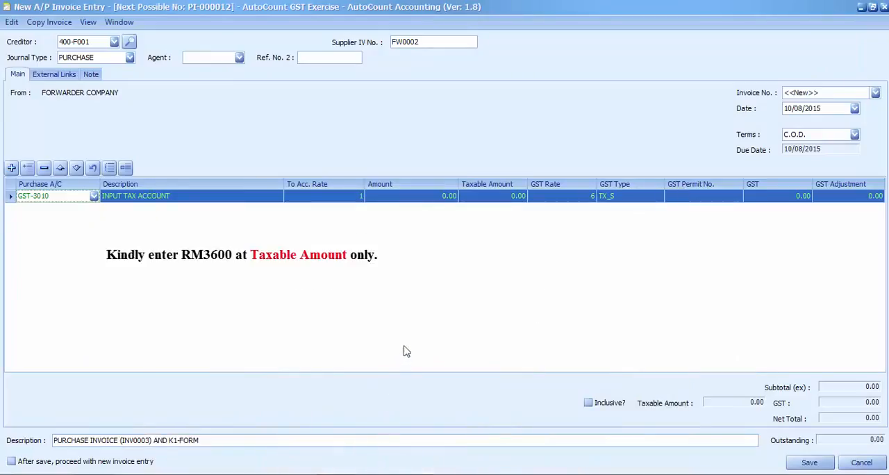
click(500, 197)
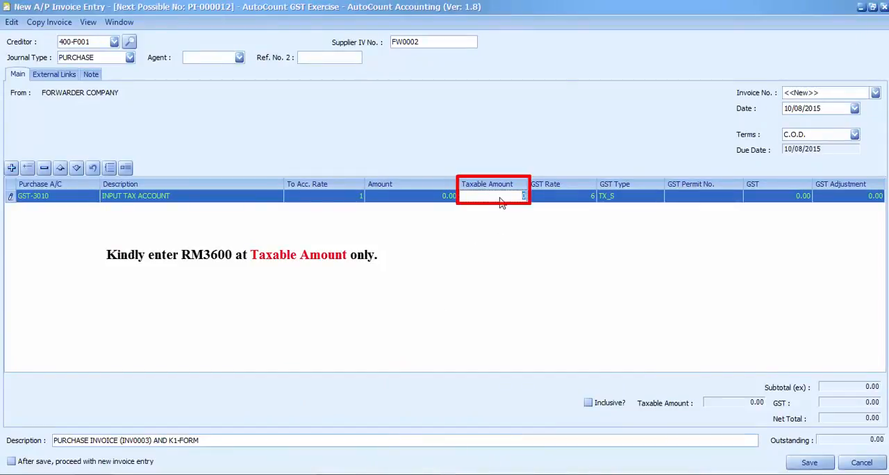
text(3600)
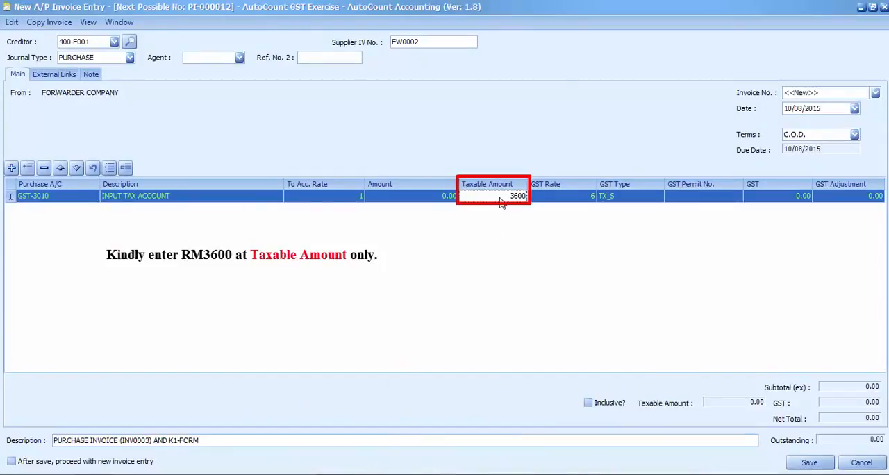
click(498, 254)
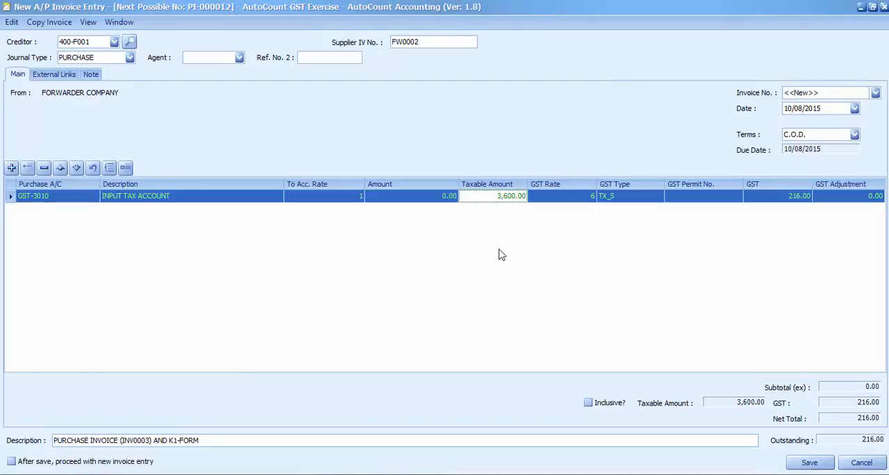
click(663, 196)
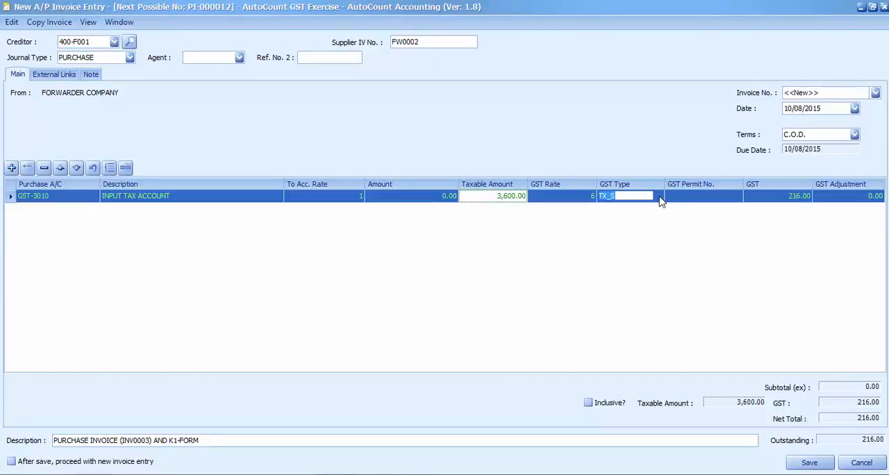
click(658, 198)
click(648, 221)
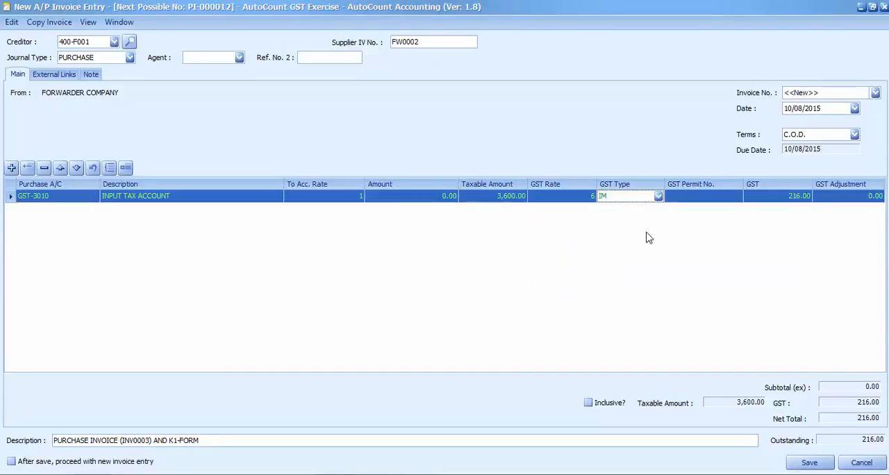
Step: Check the custom duty in the Google Docs example, then add an A/P invoice line for the CUSTOMS DUTY account, 614-0000
click(380, 474)
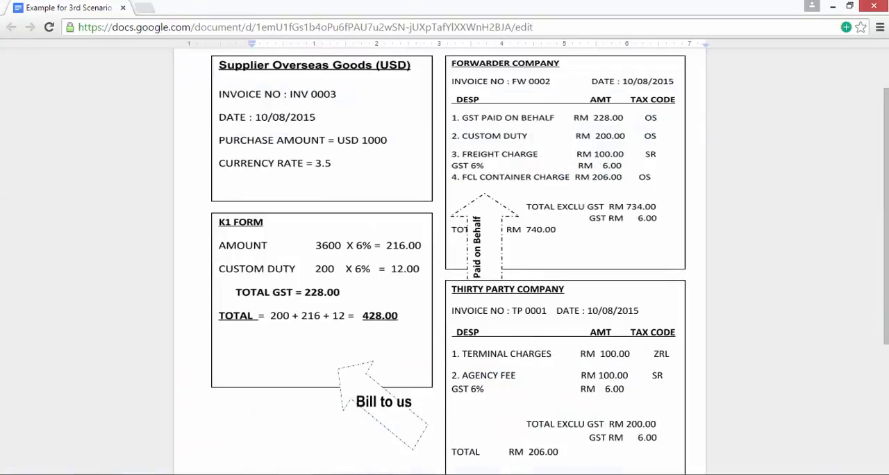
key(alt+Tab)
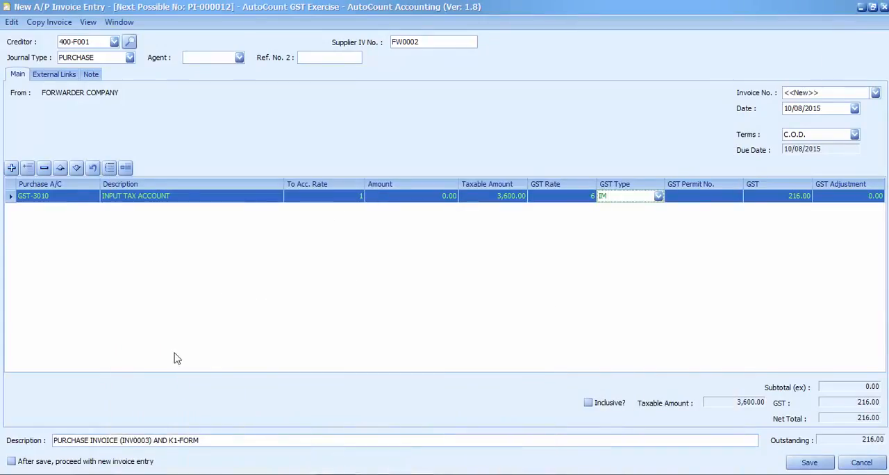
click(11, 168)
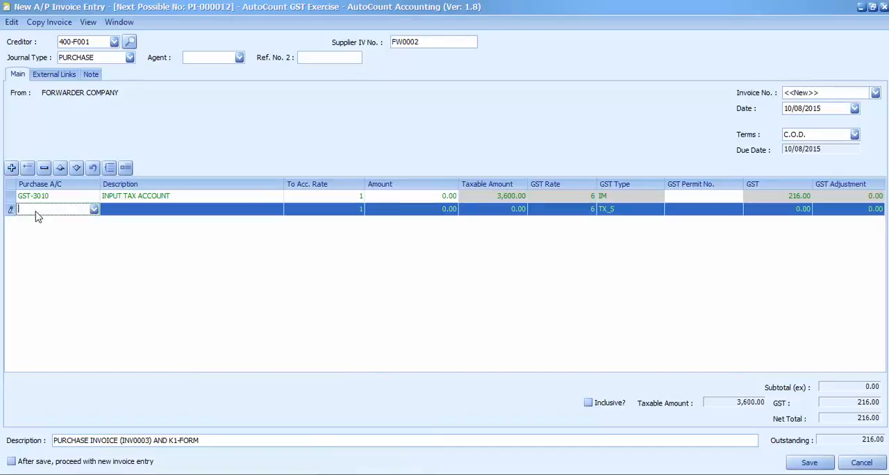
text(custom)
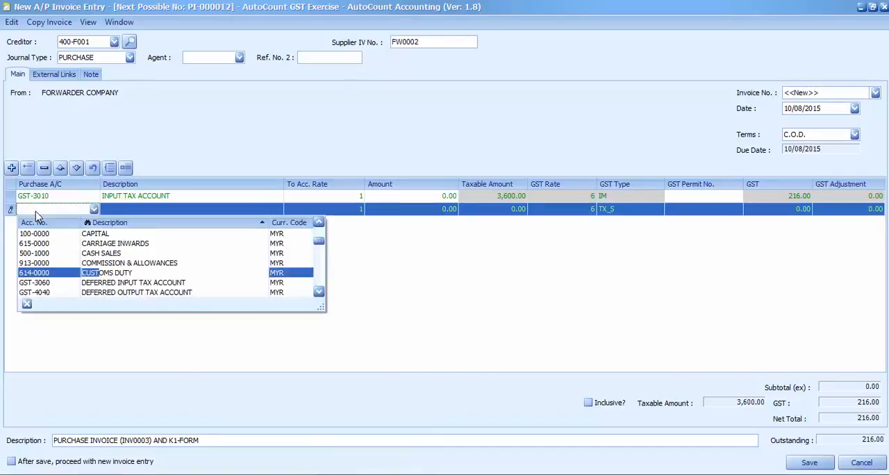
click(107, 273)
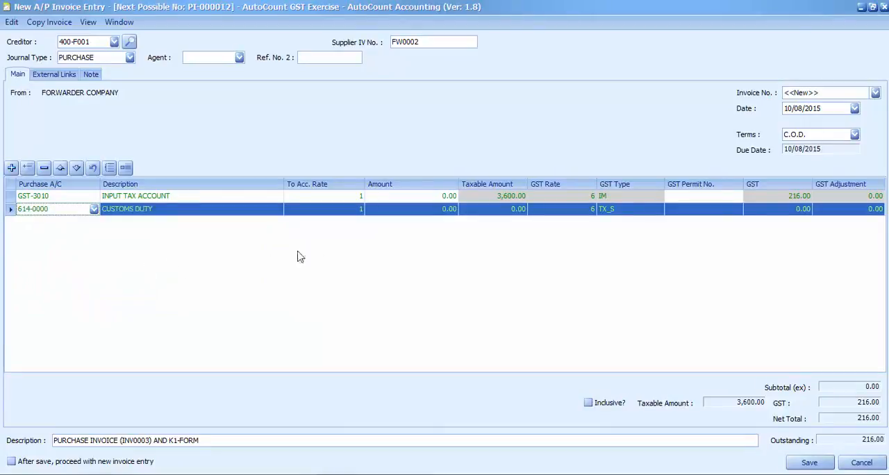
Step: Set the customs duty line's amount to 200 and its GST type to IM
click(428, 211)
text(5)
text(0)
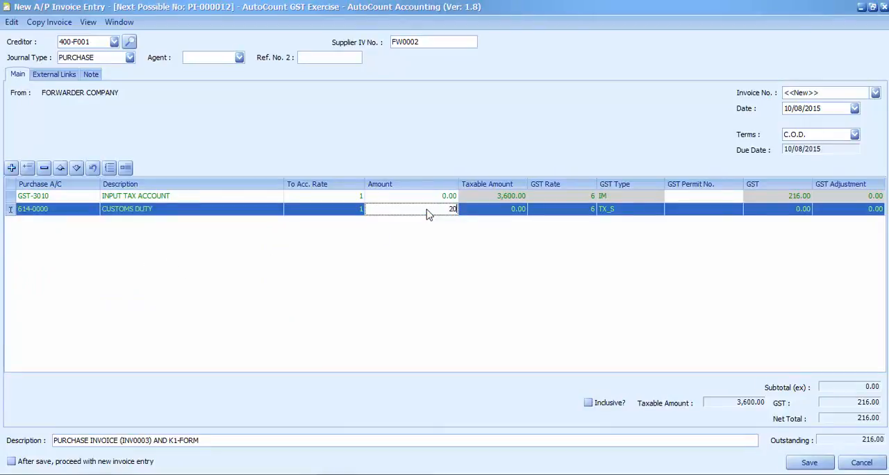
click(436, 249)
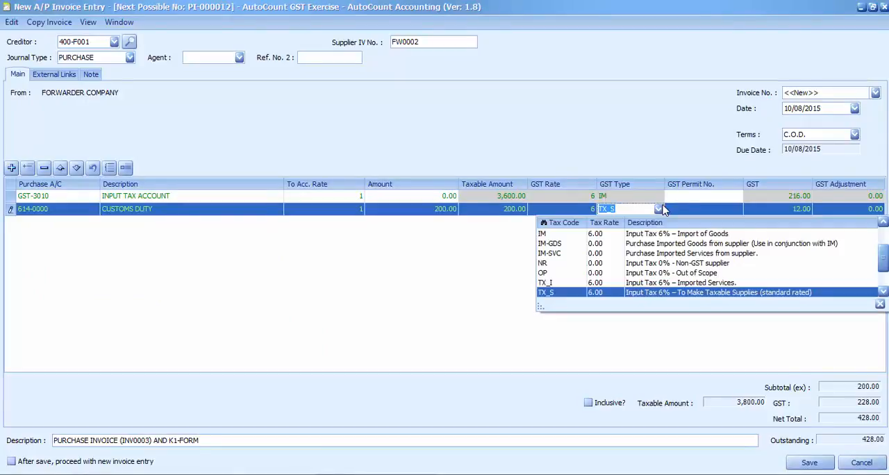
click(664, 209)
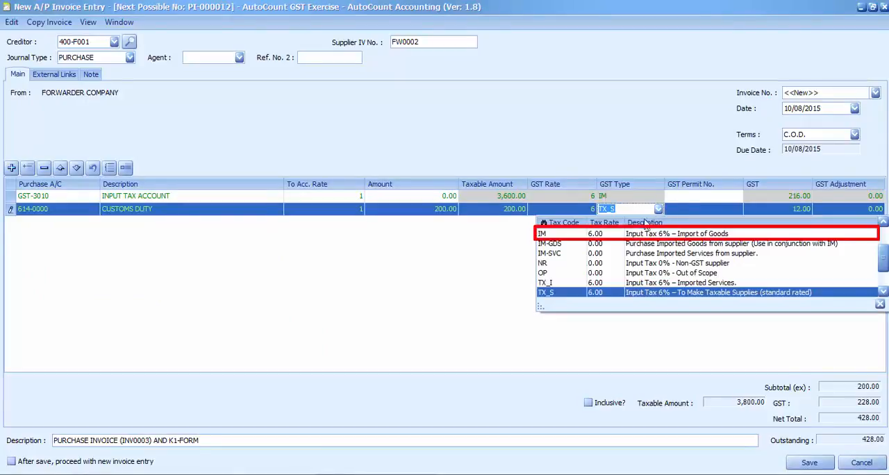
click(594, 234)
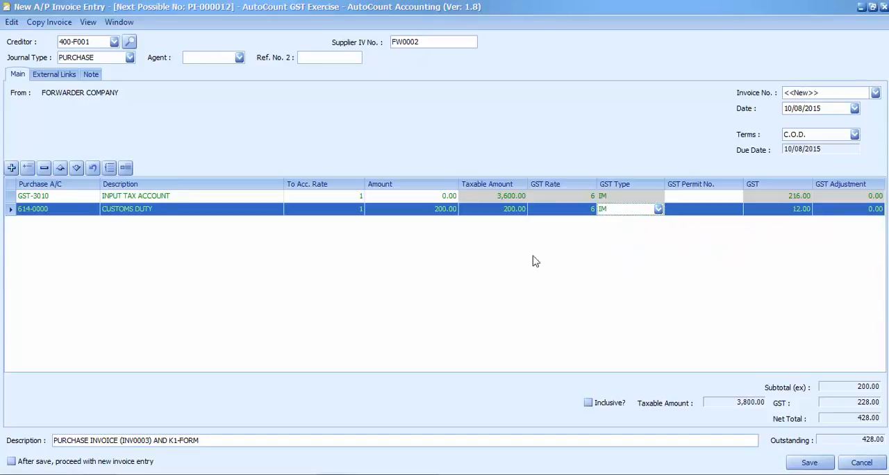
Step: Check the freight charge in the Google Docs example, then add an A/P invoice line for the FREIGHT CHARGES account, 616-0000
click(397, 473)
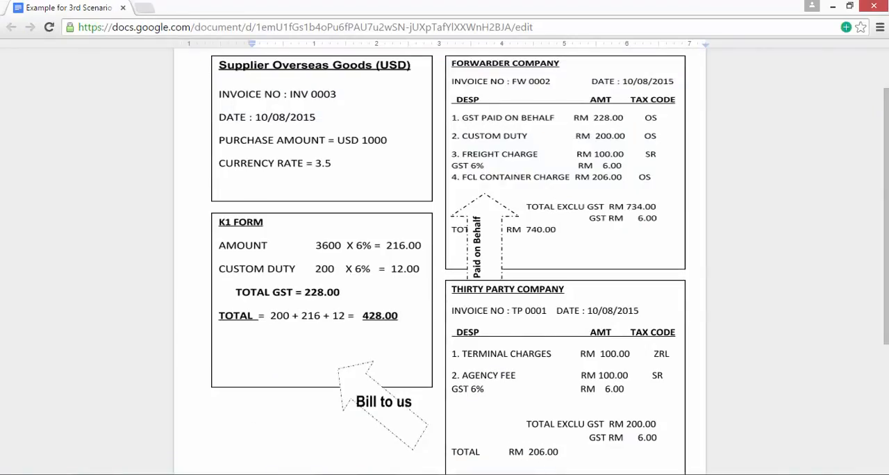
key(alt+Tab)
click(11, 168)
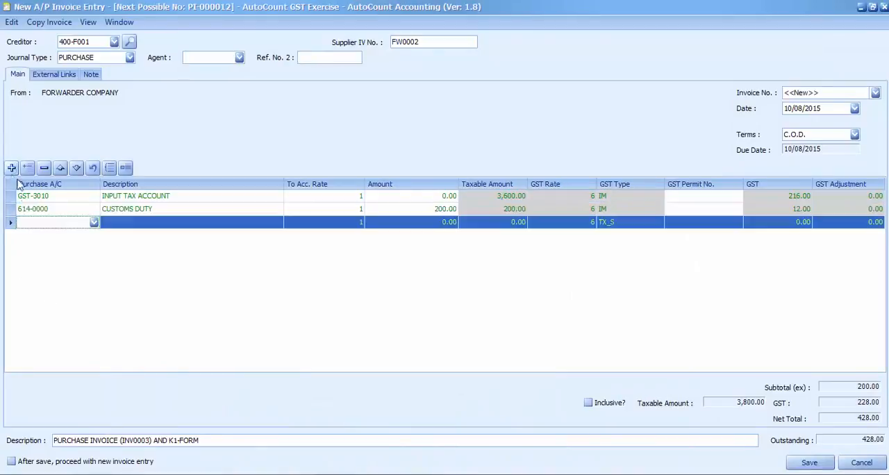
click(43, 223)
text(fre)
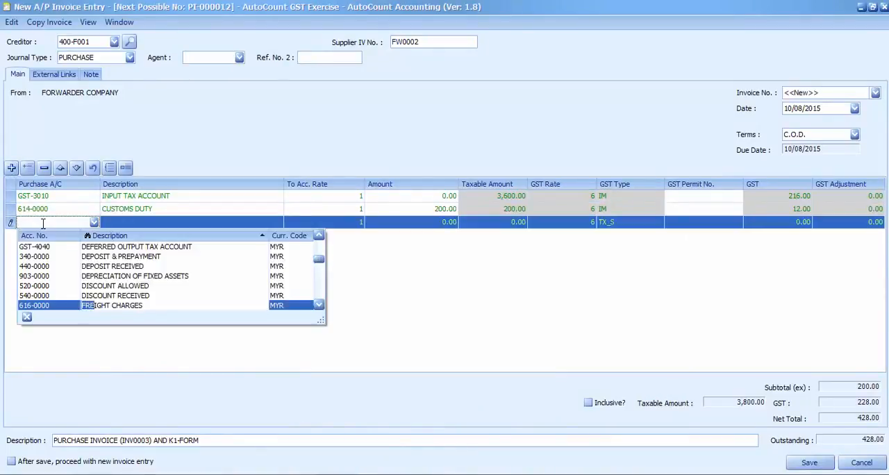
text(ig)
click(117, 306)
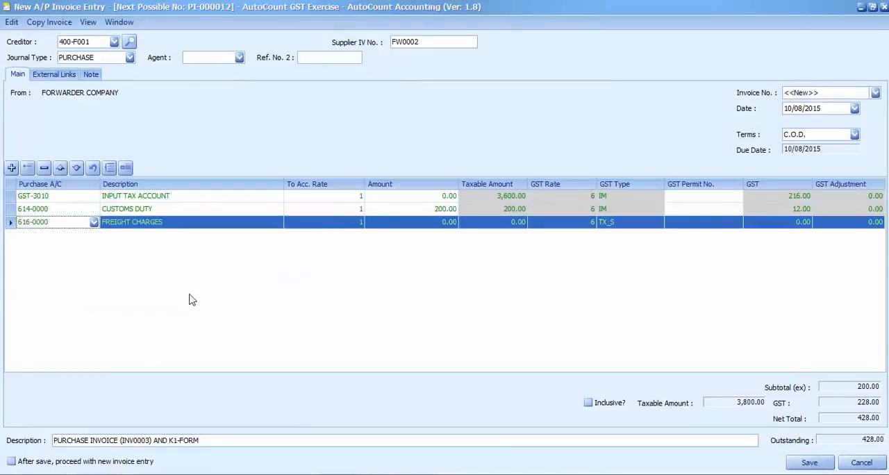
Step: Set the freight charges line's amount to 100 with GST type TX_S
click(422, 224)
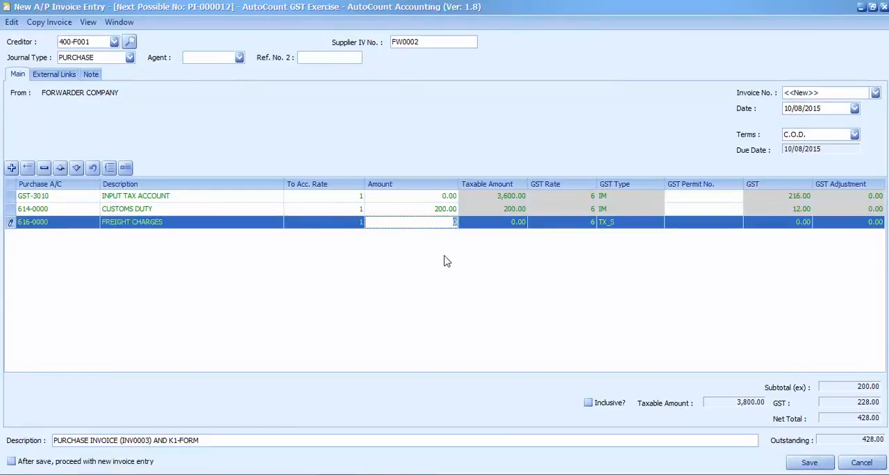
text(100)
key(Return)
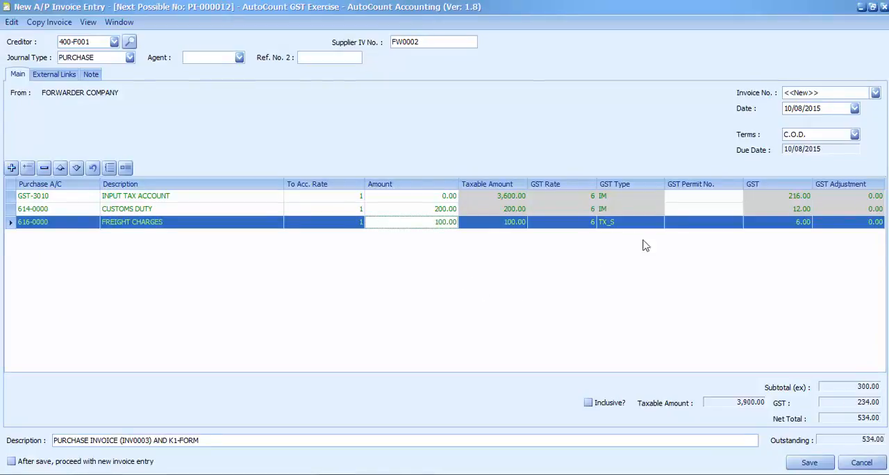
click(663, 225)
click(658, 222)
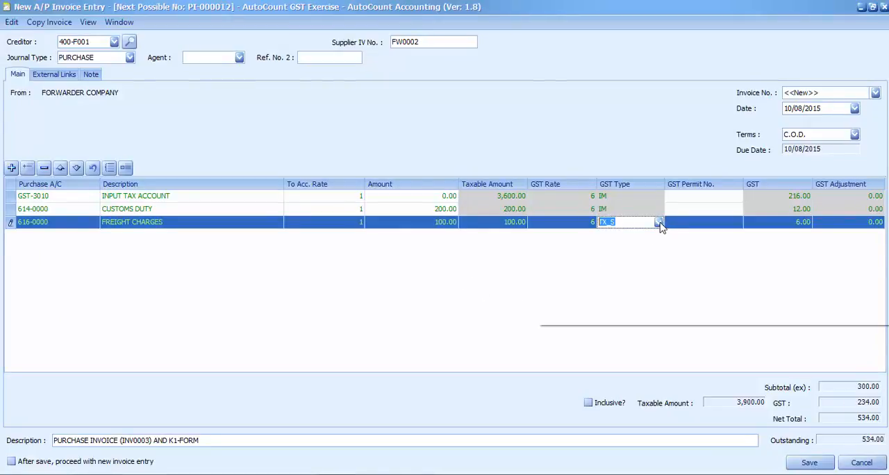
click(635, 308)
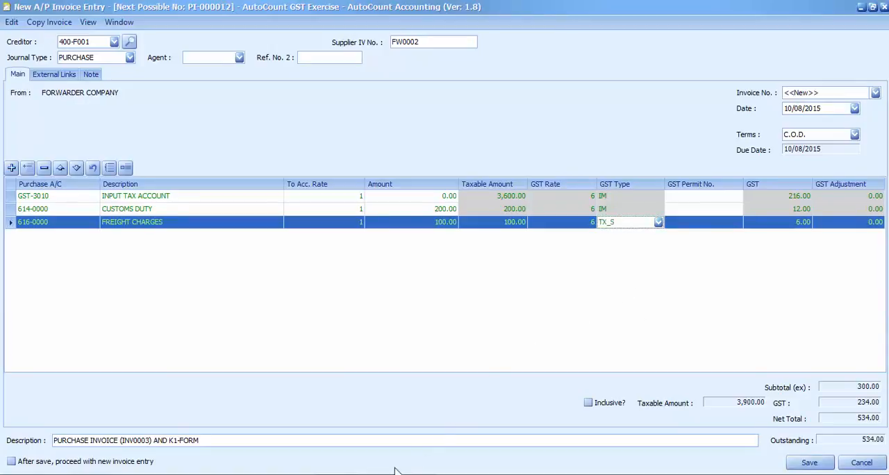
Step: Check the FCL container charge in the Google Docs example and add an A/P invoice line for the THIRD PARTY PAID ON BEHALF account, 460-0000
click(325, 474)
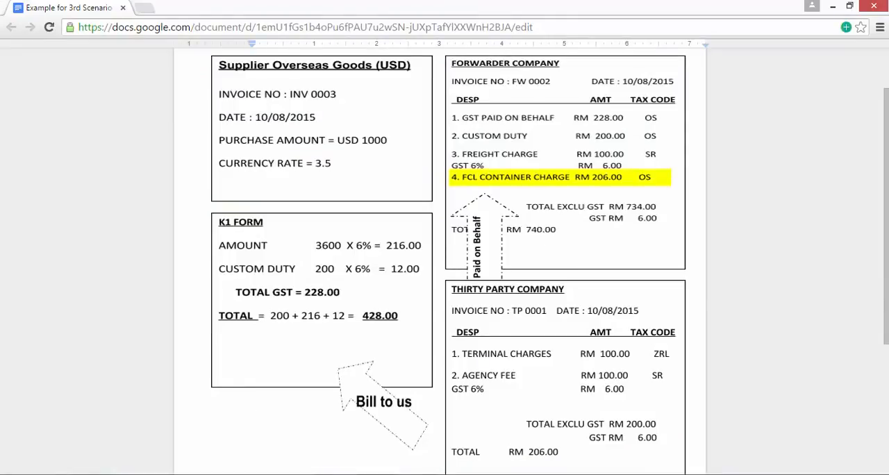
click(325, 474)
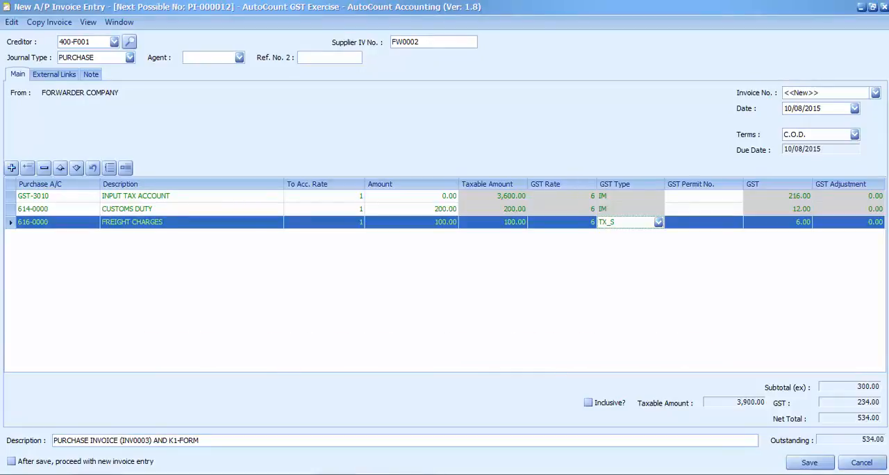
click(11, 167)
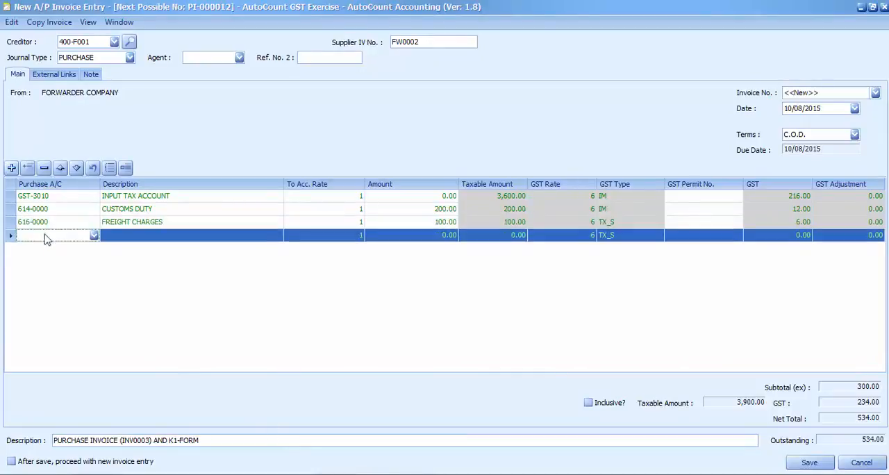
text(third)
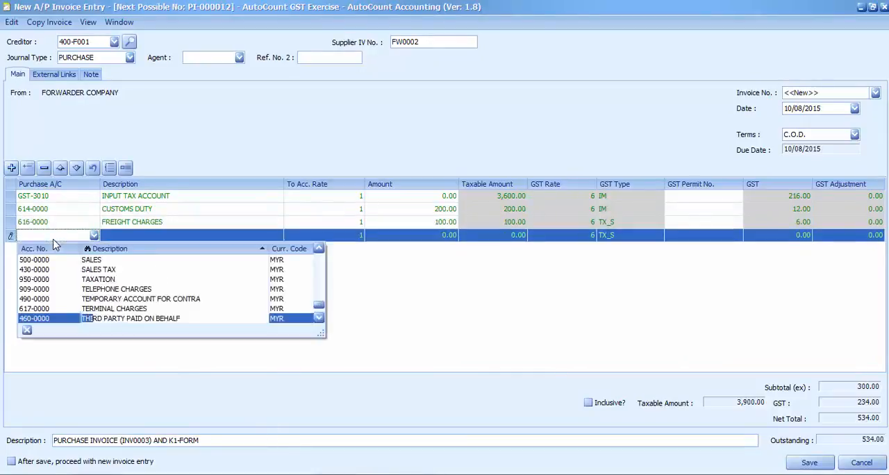
click(153, 319)
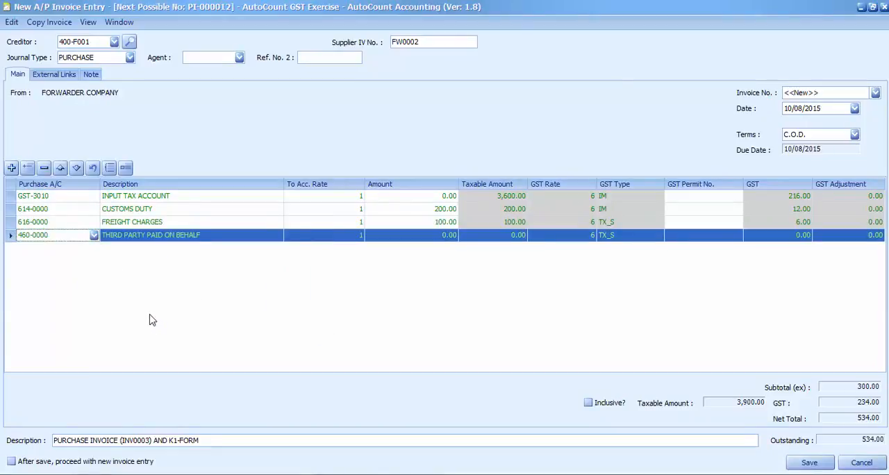
Step: Set the third party paid on behalf line's amount to 206 and its GST type to OP
click(431, 243)
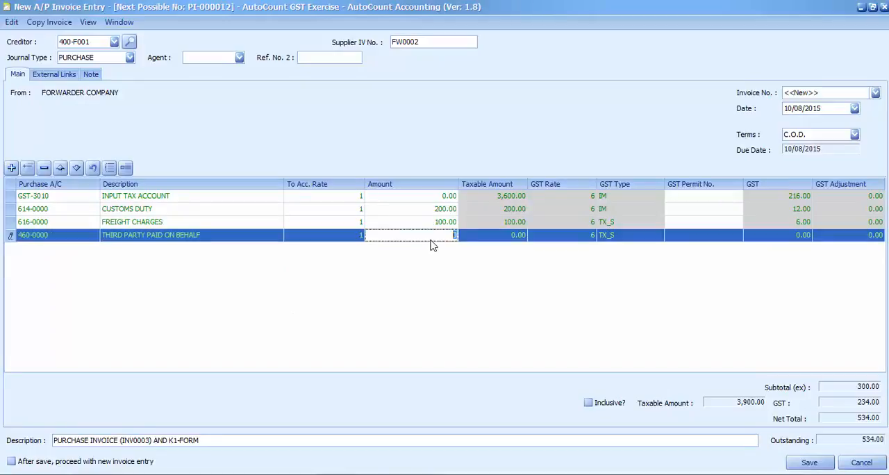
text(206)
click(442, 317)
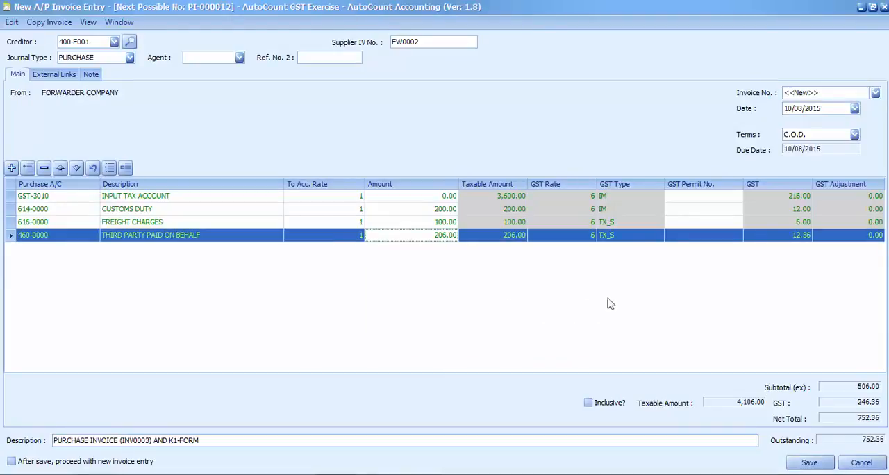
click(659, 236)
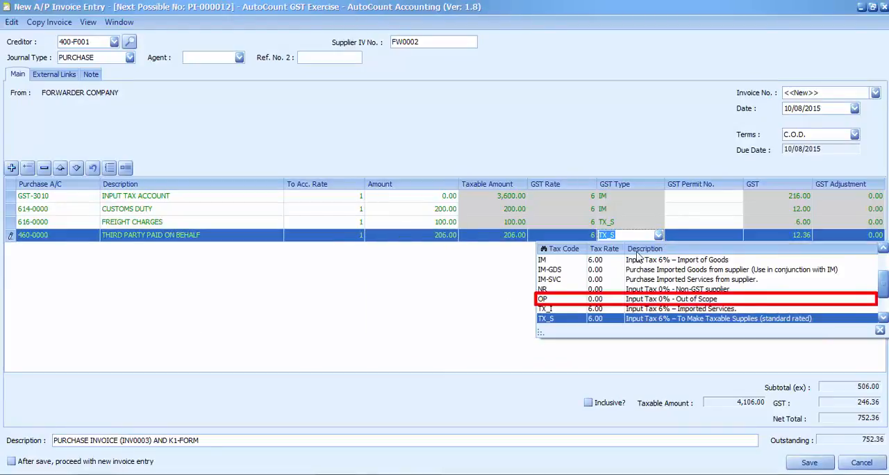
click(574, 306)
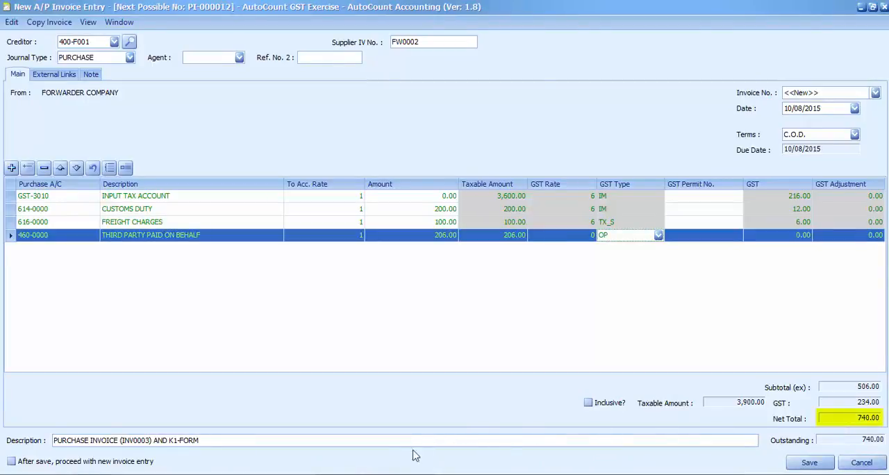
Step: Compare the forwarder invoice's net total with the Google Docs example, save the invoice and close the A/P invoice list
click(367, 474)
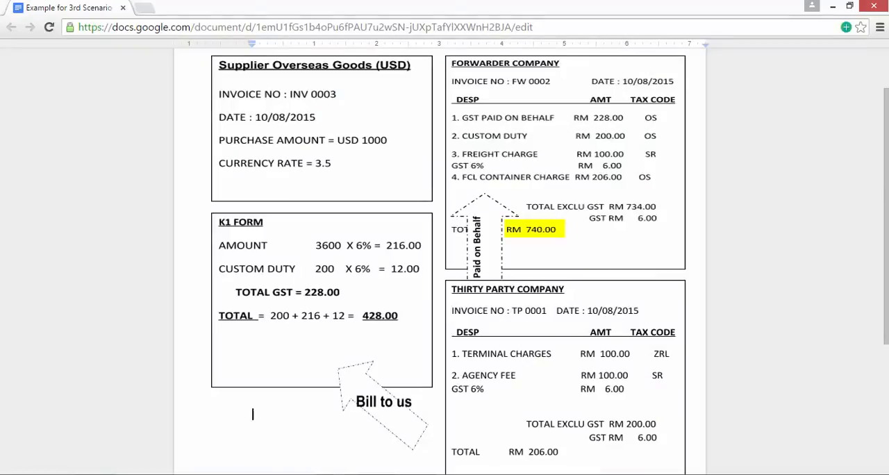
click(378, 474)
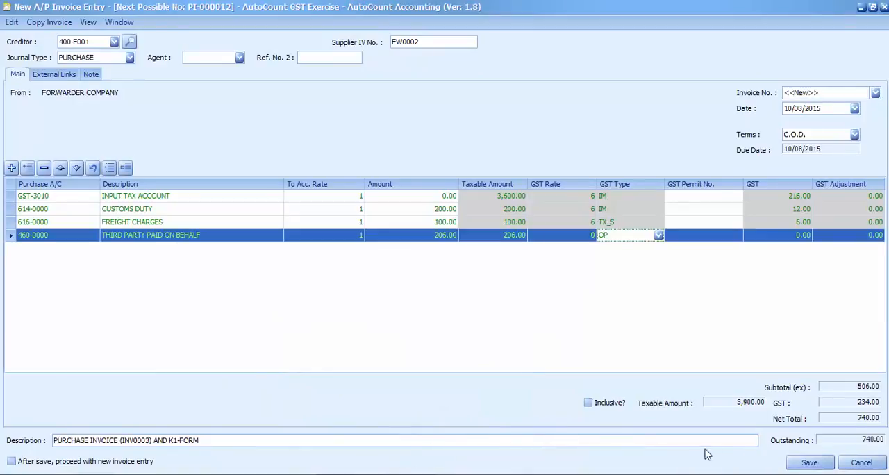
click(805, 462)
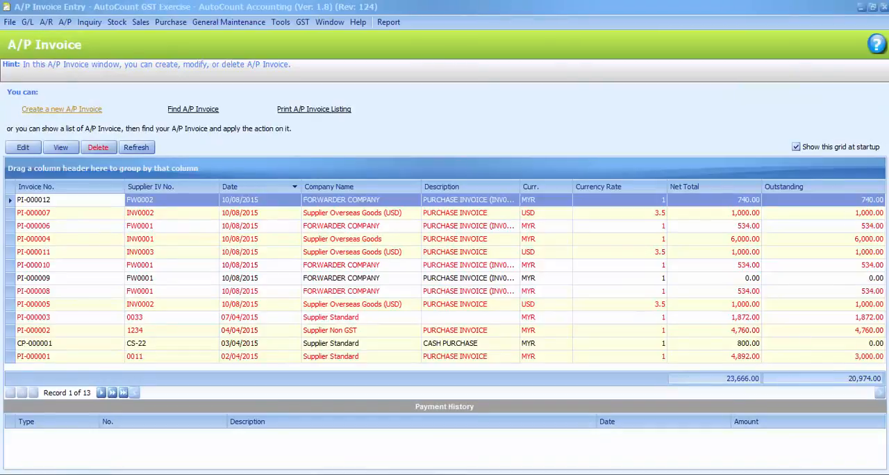
click(883, 6)
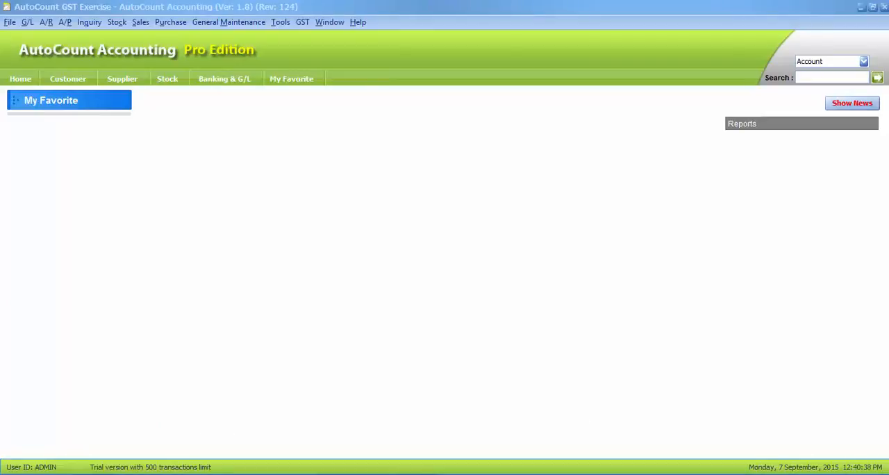
Step: Create a new A/P invoice for the creditor THIRD PARTY COMPANY, 400-T001
click(66, 24)
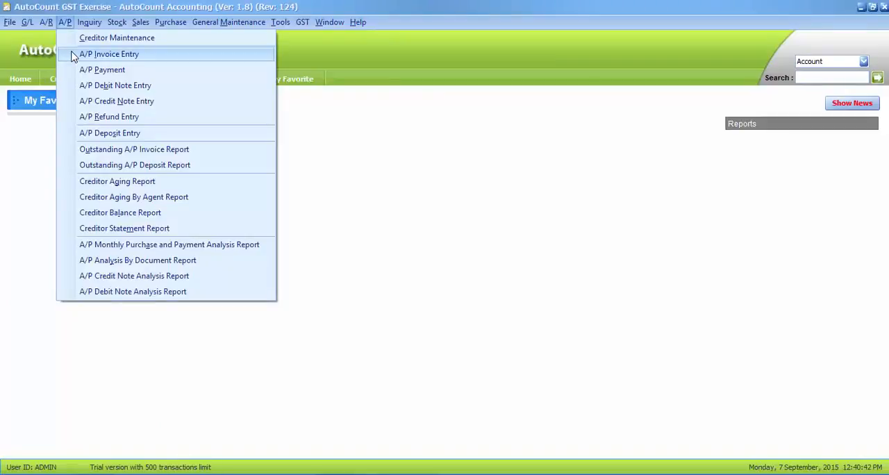
click(74, 56)
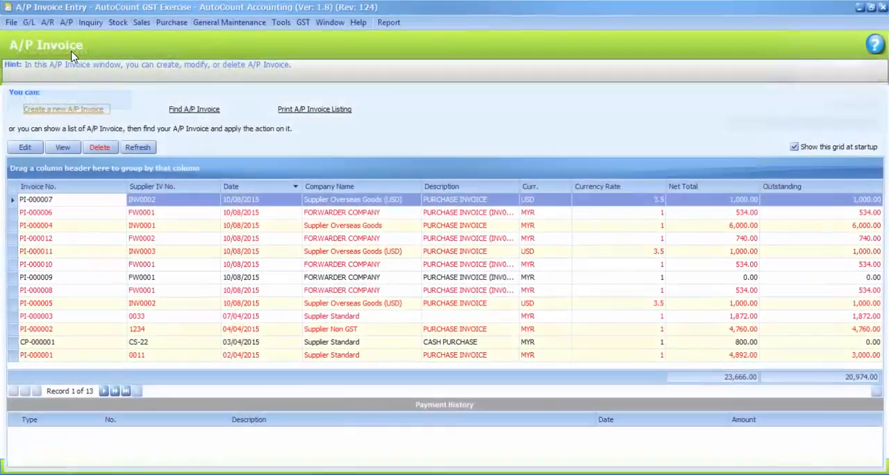
click(79, 111)
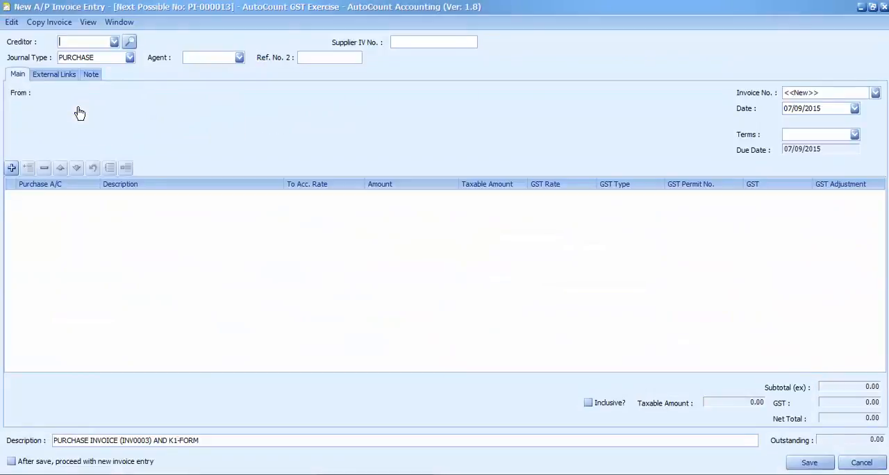
click(114, 42)
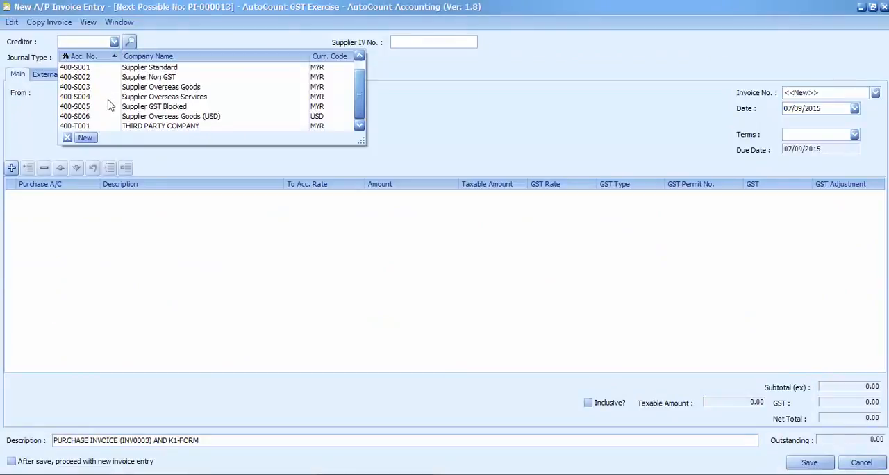
click(110, 126)
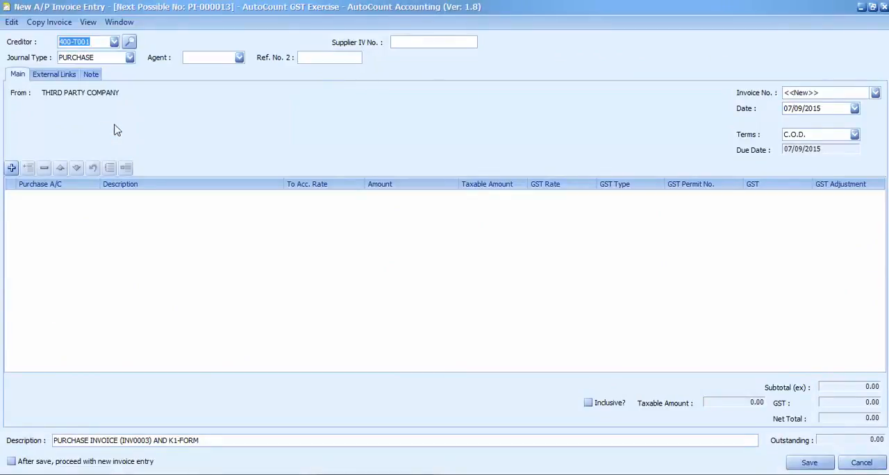
Step: Look up the third-party invoice details in the Google Docs example and enter supplier invoice number TP0001 with date 10/08/2015
click(402, 474)
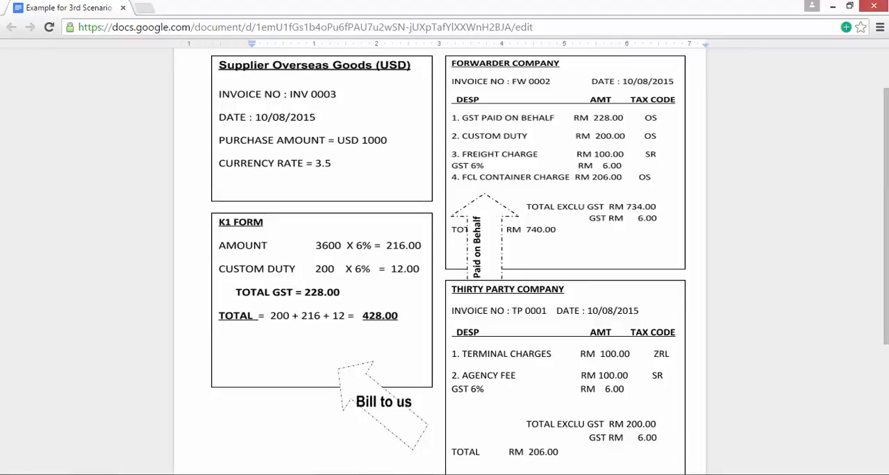
click(401, 474)
click(403, 41)
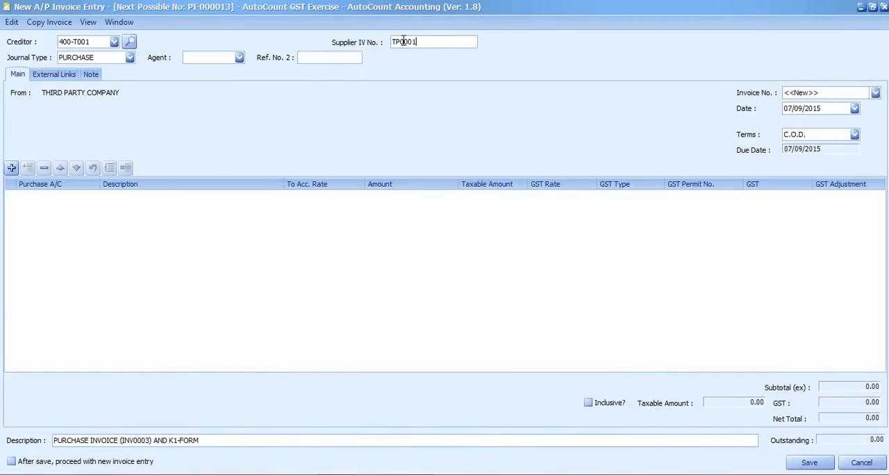
click(854, 109)
click(737, 134)
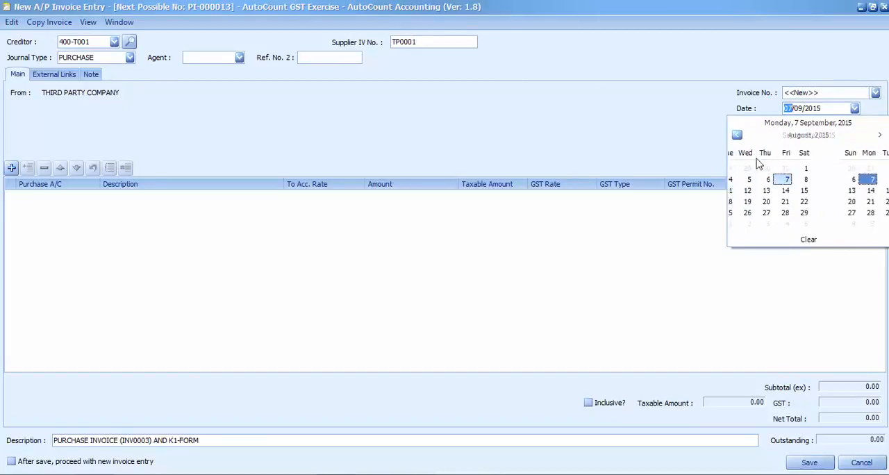
click(774, 190)
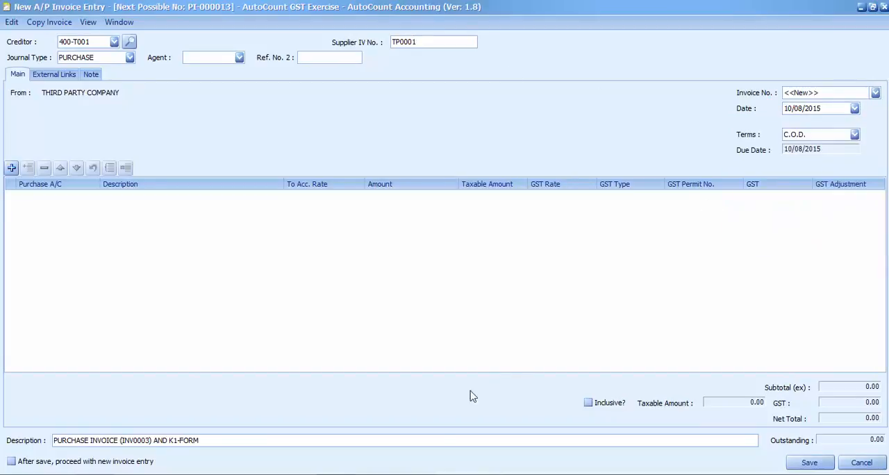
Step: Check the terminal charges in the Google Docs example and add an A/P invoice line for the TERMINAL CHARGES account, 617-0000
key(alt+Tab)
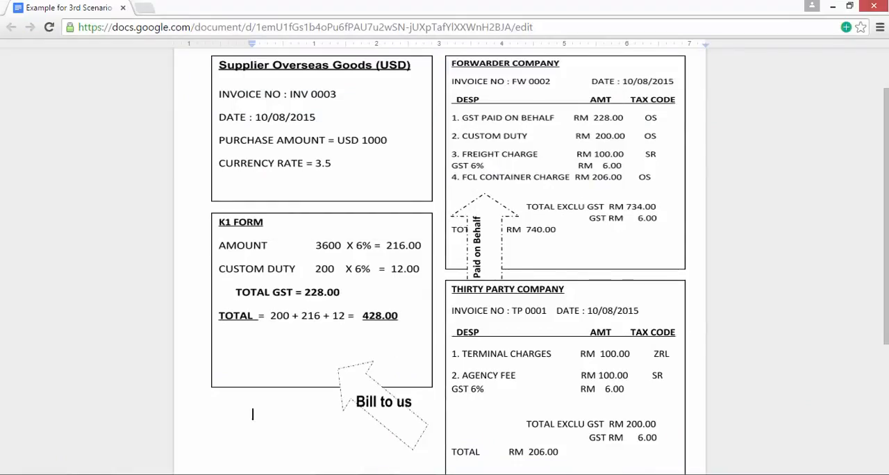
key(alt+Tab)
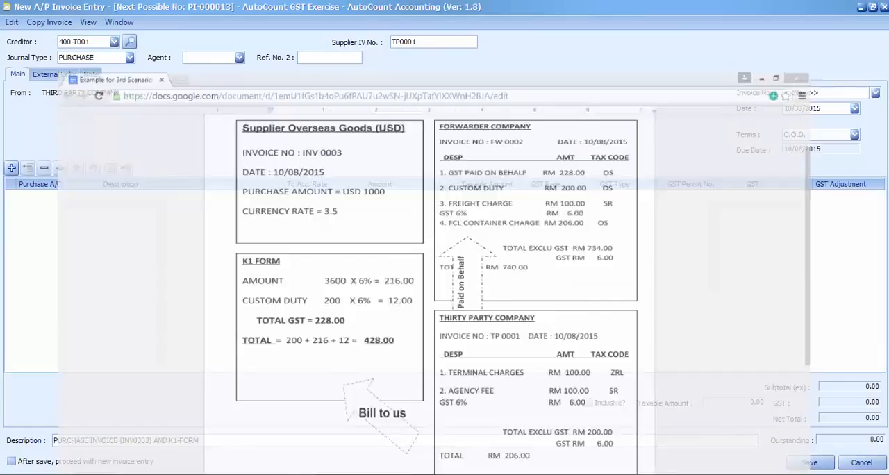
click(11, 169)
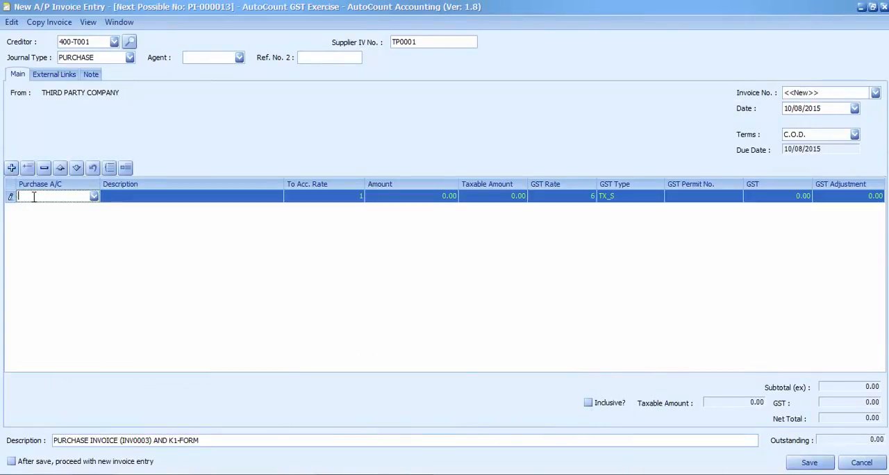
text(term)
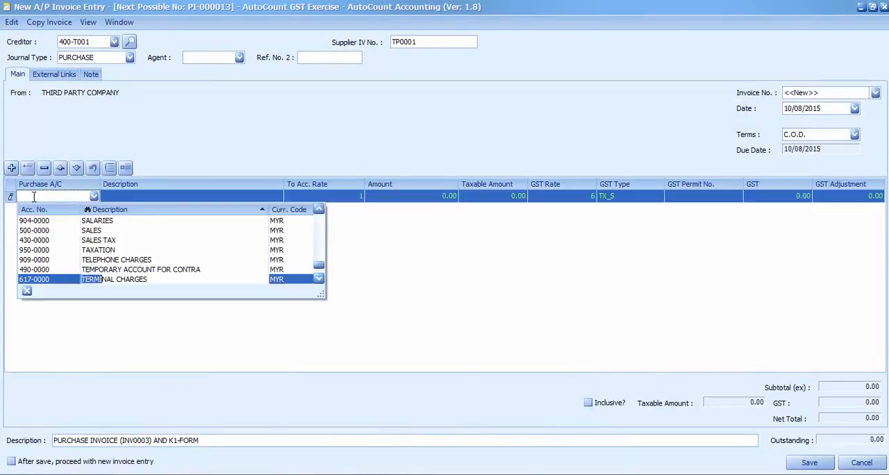
click(115, 280)
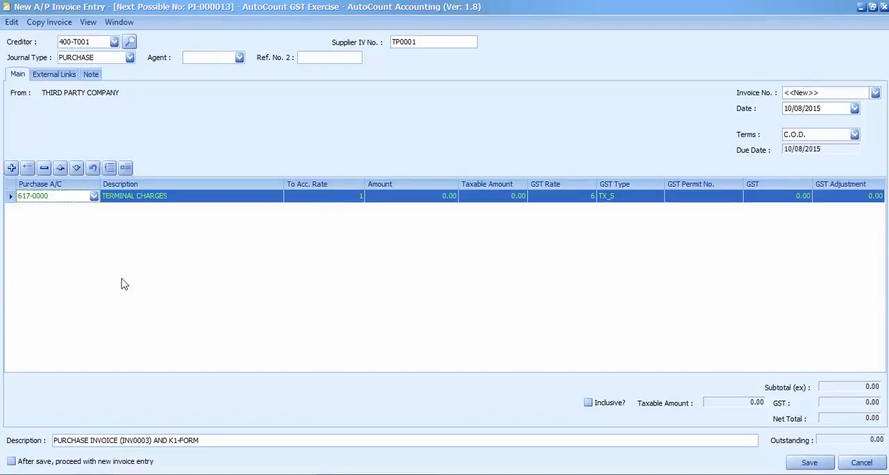
Step: Set the terminal charges line's amount to 100 and its GST type to ZP
click(444, 198)
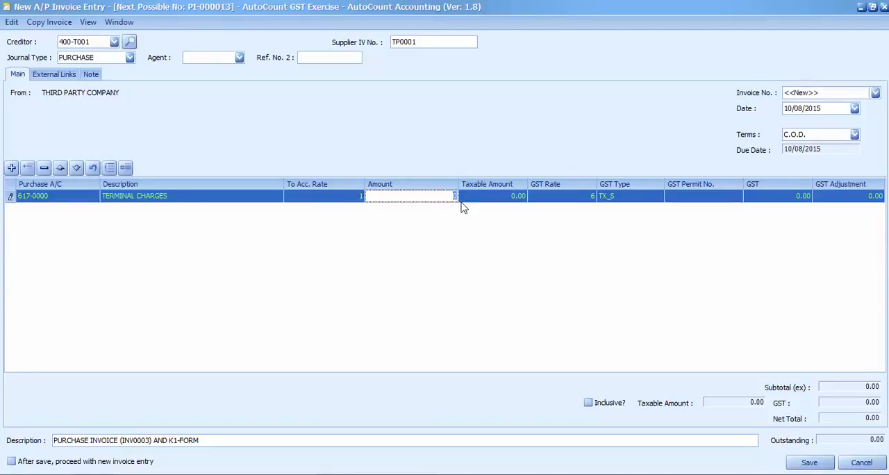
text(100)
key(Return)
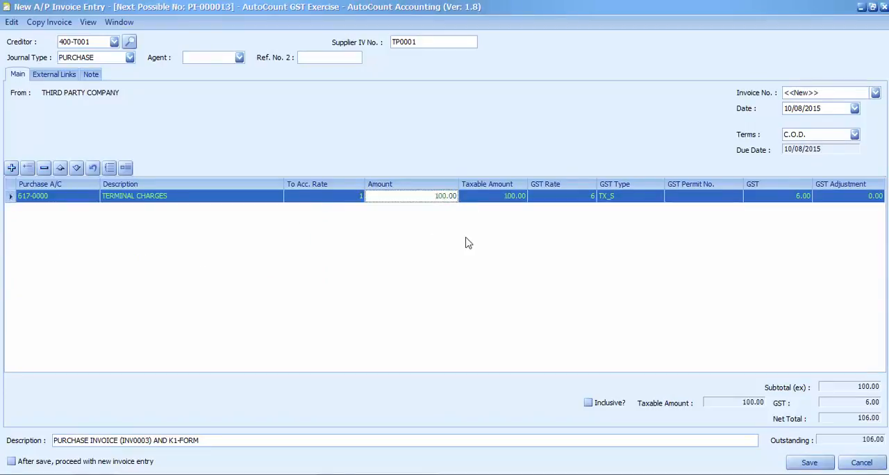
click(660, 199)
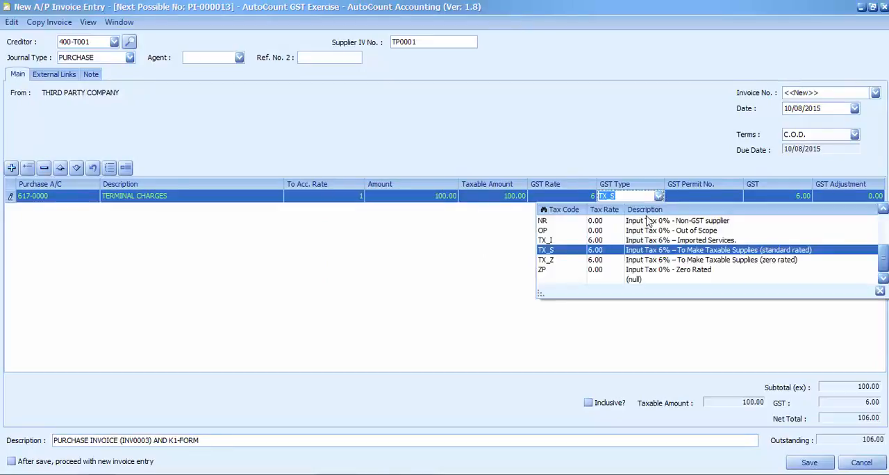
click(554, 270)
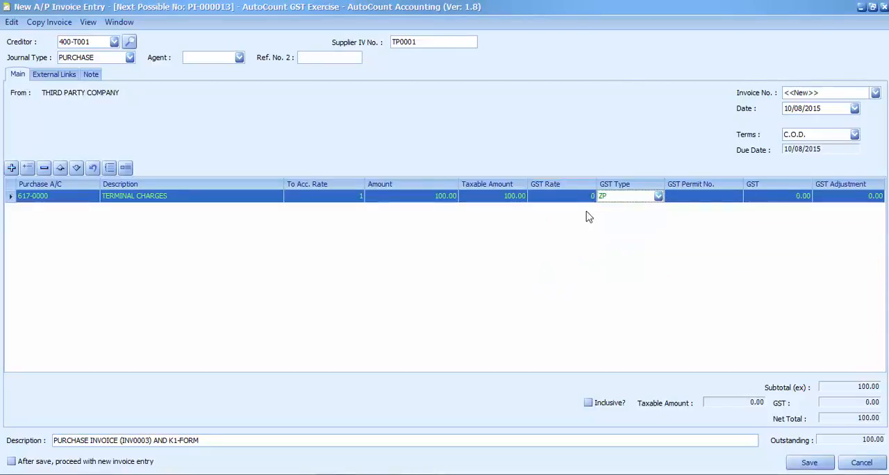
Step: Check the agency fee in the Google Docs example and add an A/P invoice line for the AGENCY FEE account, 618-0000
key(alt+Tab)
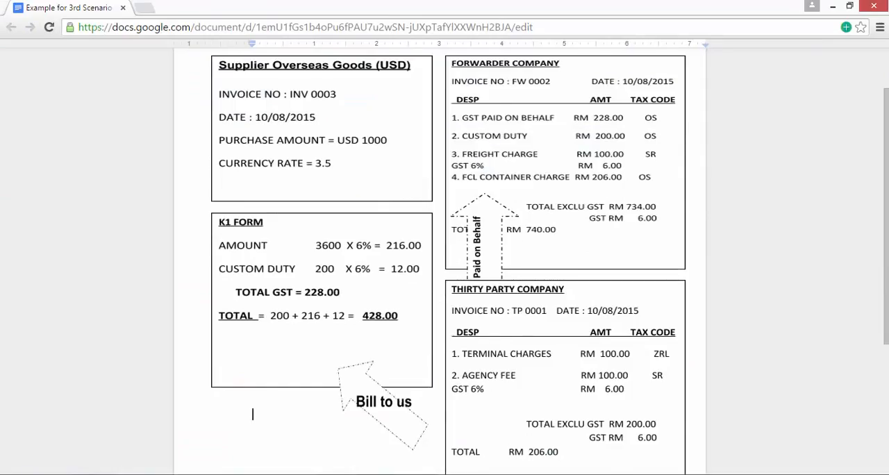
key(alt+Tab)
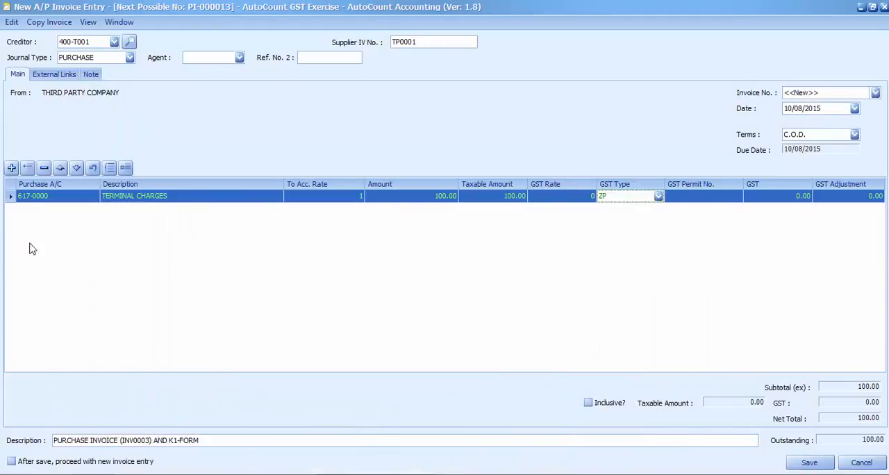
click(14, 171)
click(38, 209)
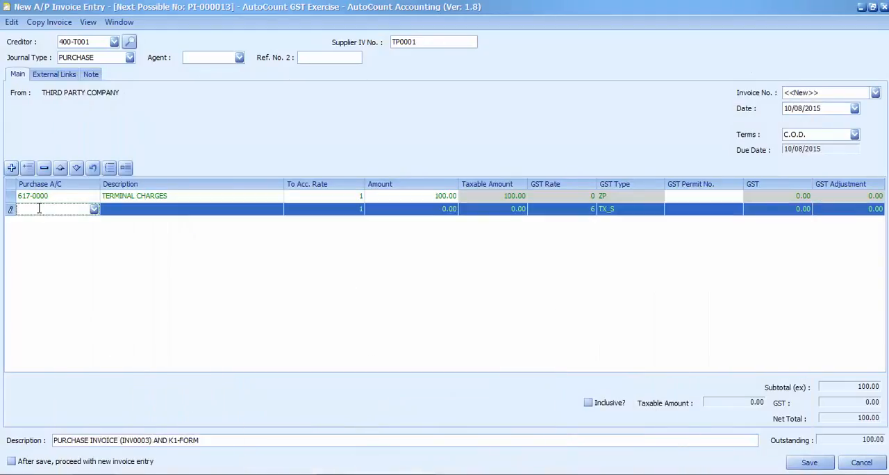
text(agen)
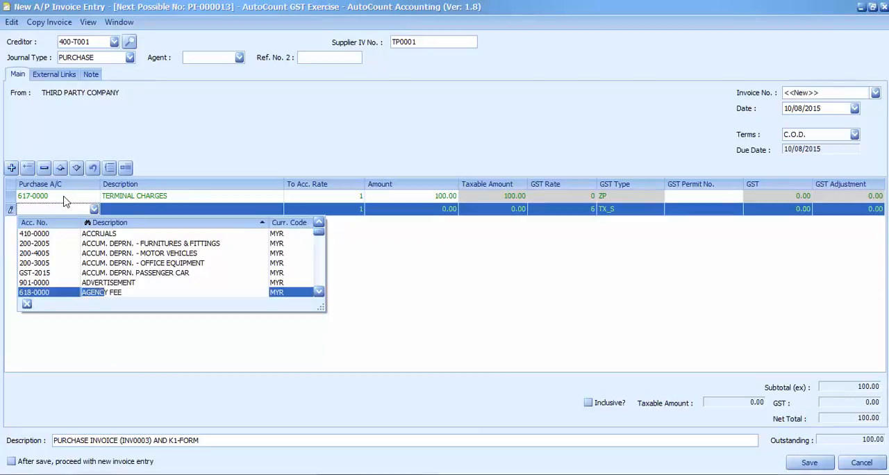
click(120, 292)
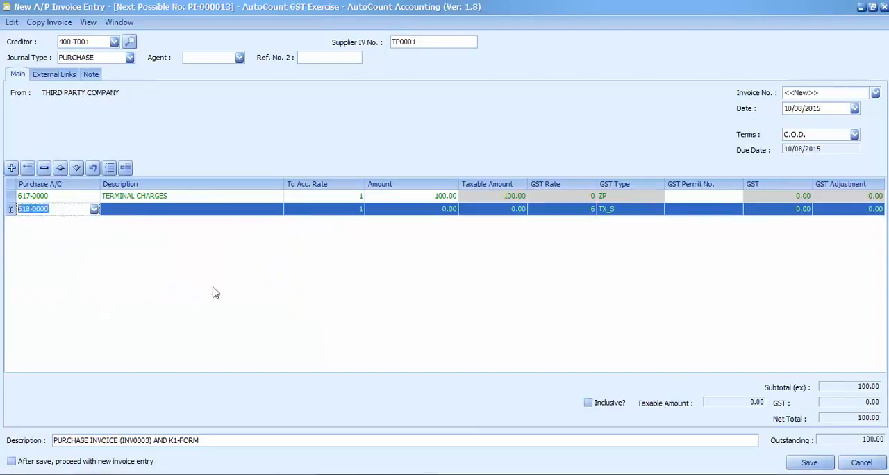
Step: Set the agency fee line's amount to 100 with GST type TX_S, and save the third-party A/P invoice
click(427, 210)
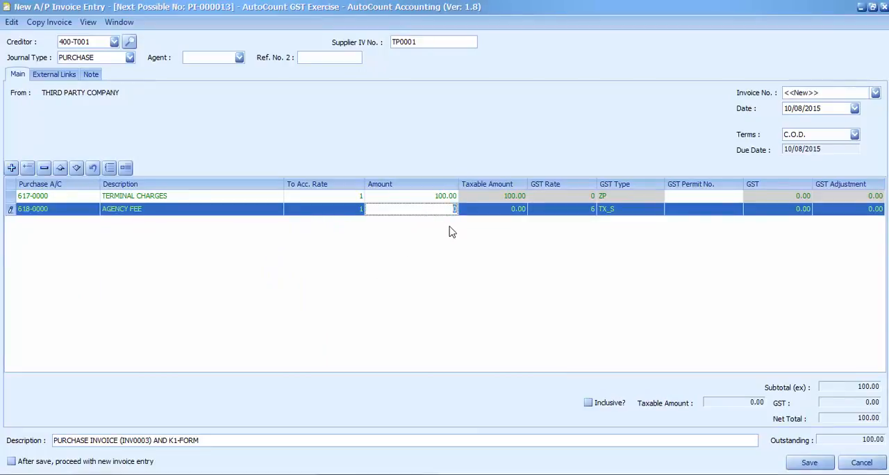
text(100)
key(Return)
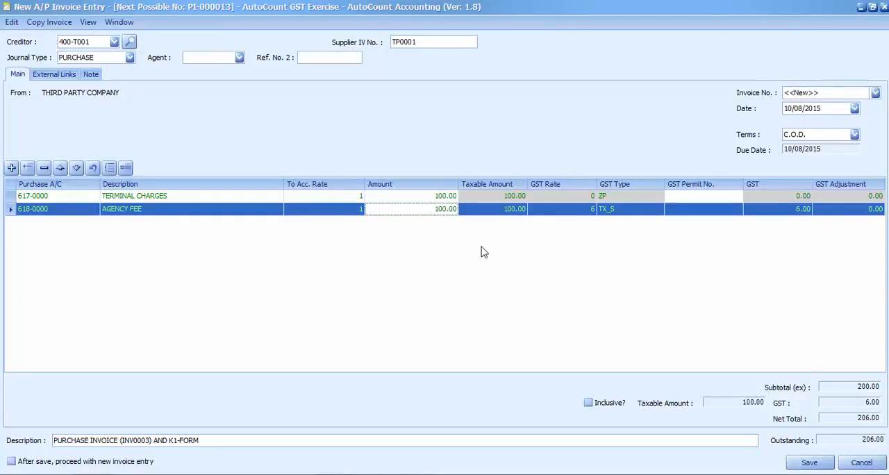
click(659, 210)
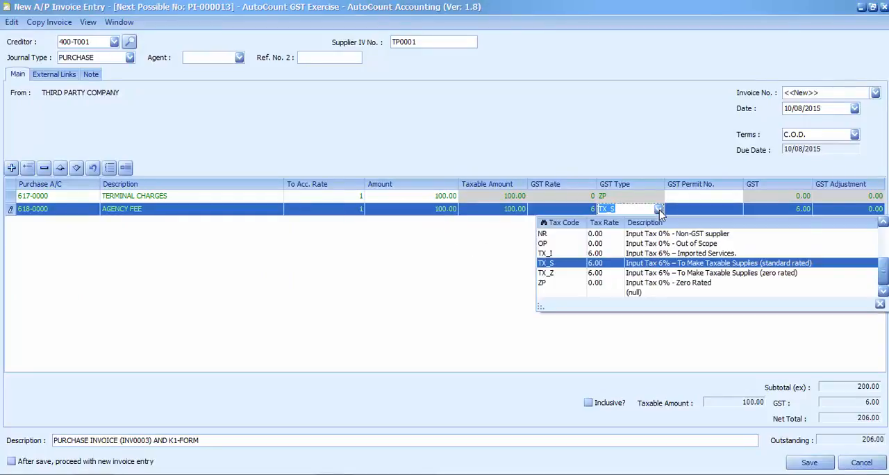
click(557, 265)
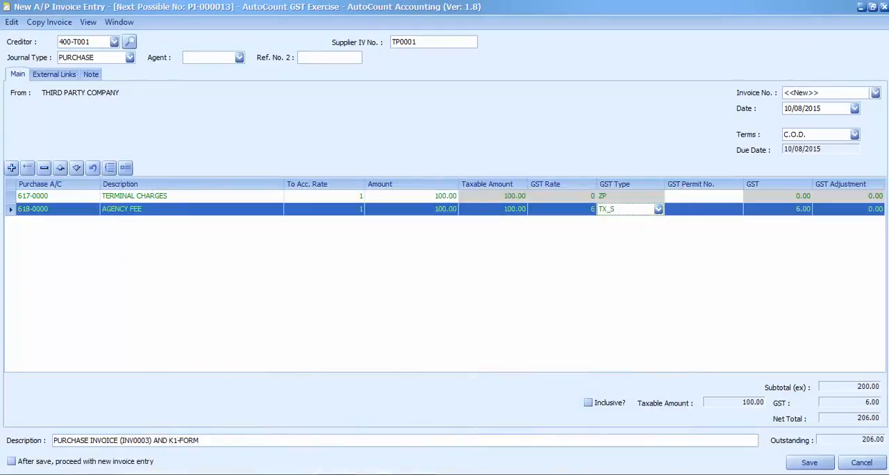
click(805, 462)
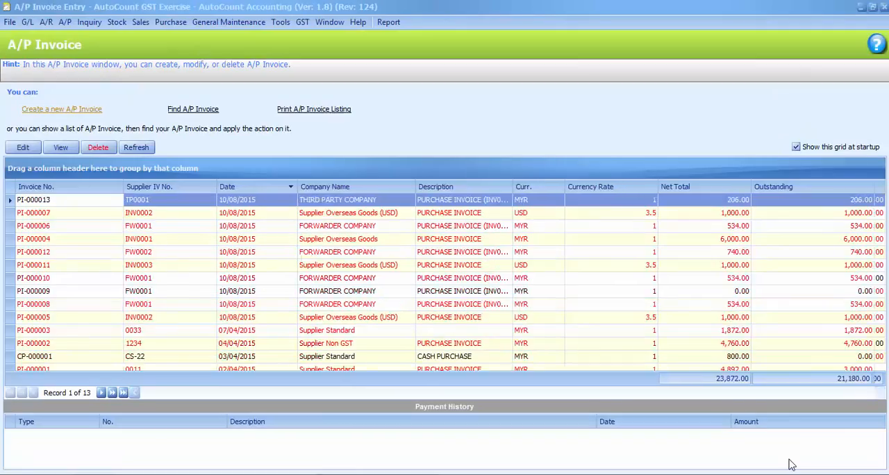
click(883, 7)
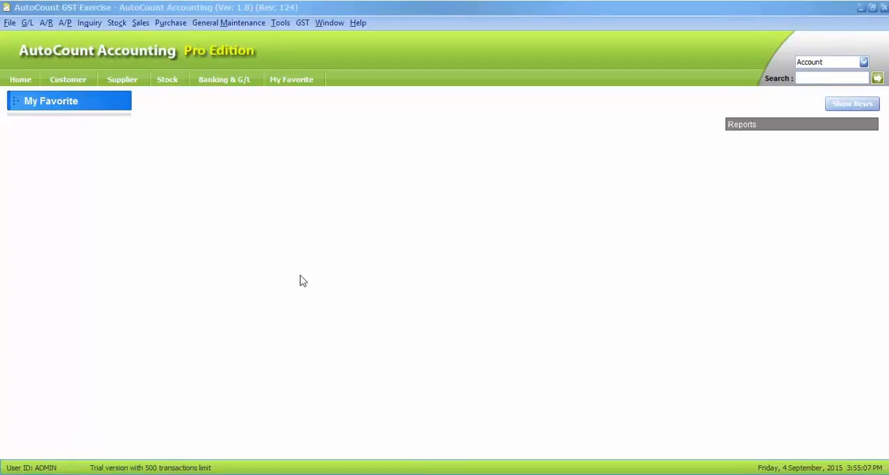
Step: Create a new A/P payment for the creditor THIRD PARTY COMPANY, 400-T001, dated 10/08/2015
click(65, 23)
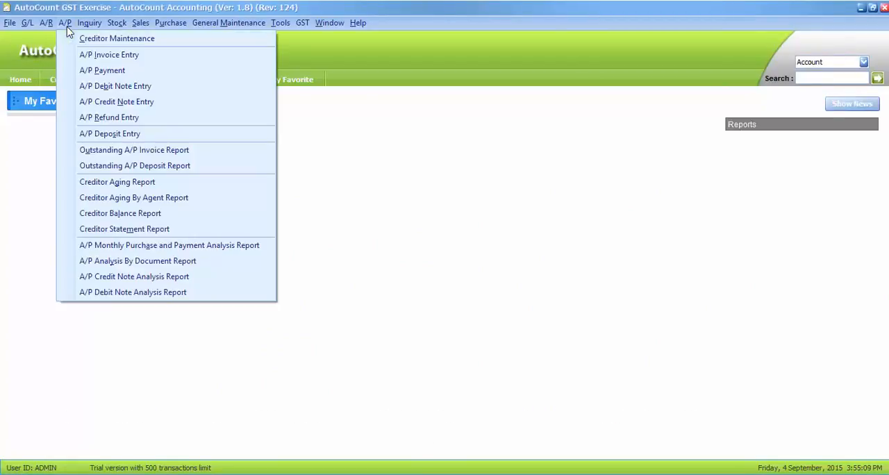
click(68, 72)
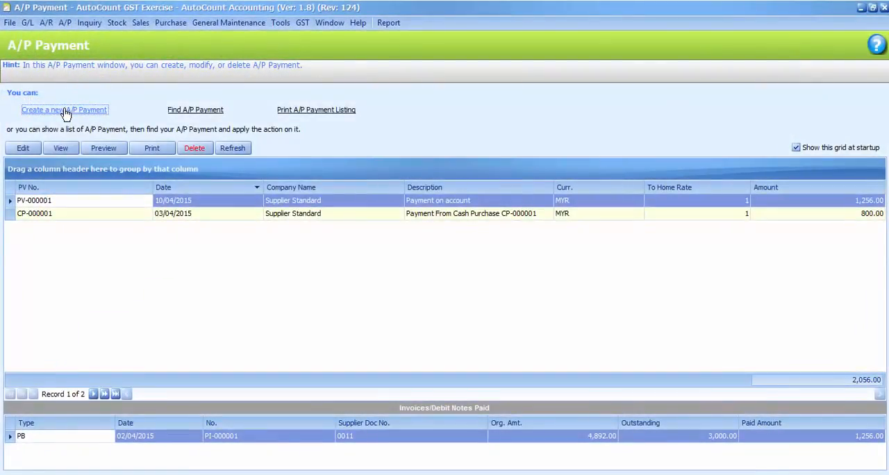
click(64, 111)
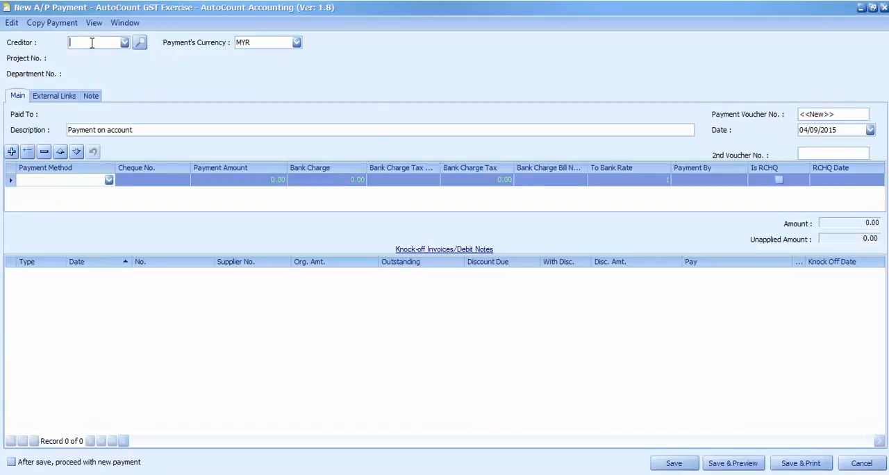
text(third)
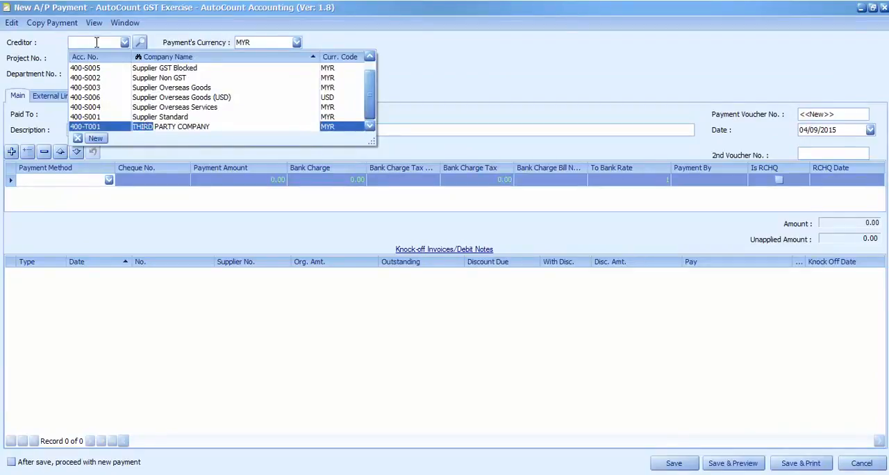
click(173, 126)
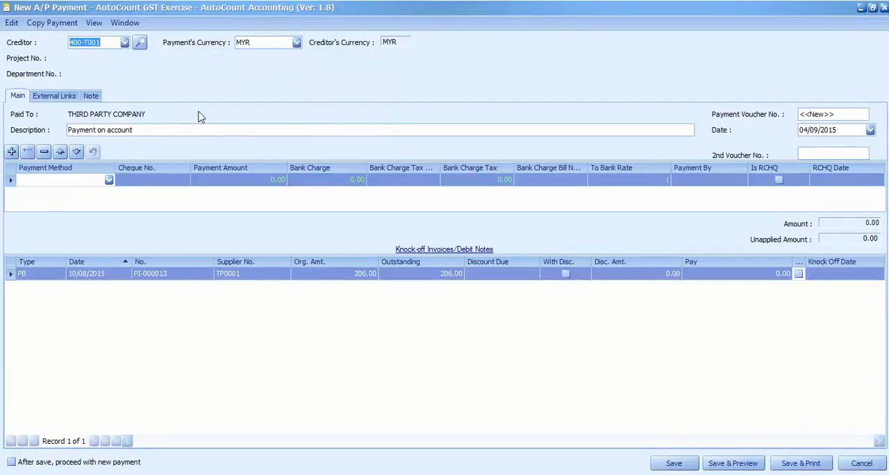
click(871, 131)
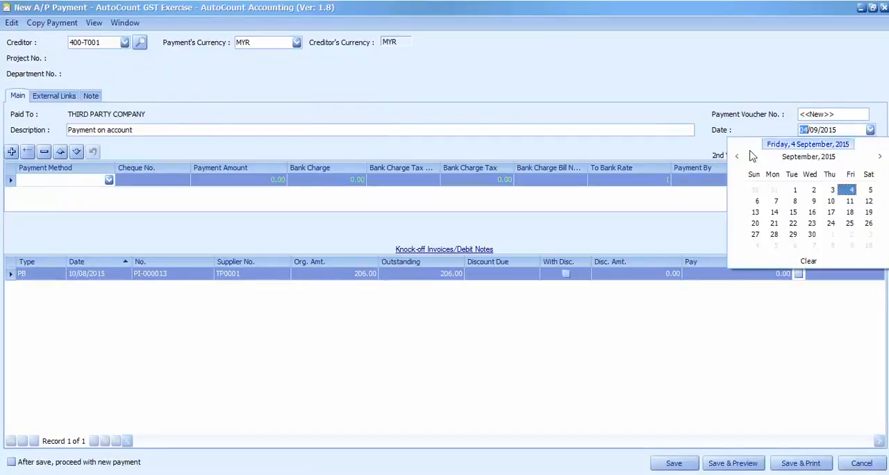
click(736, 156)
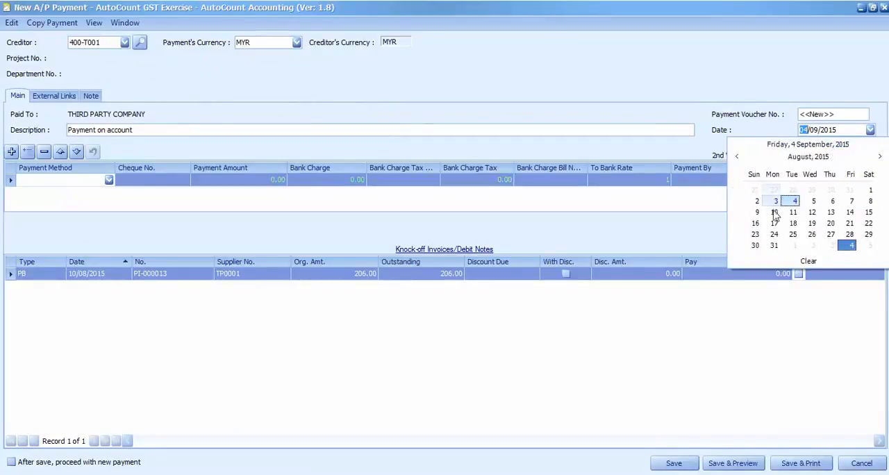
click(769, 212)
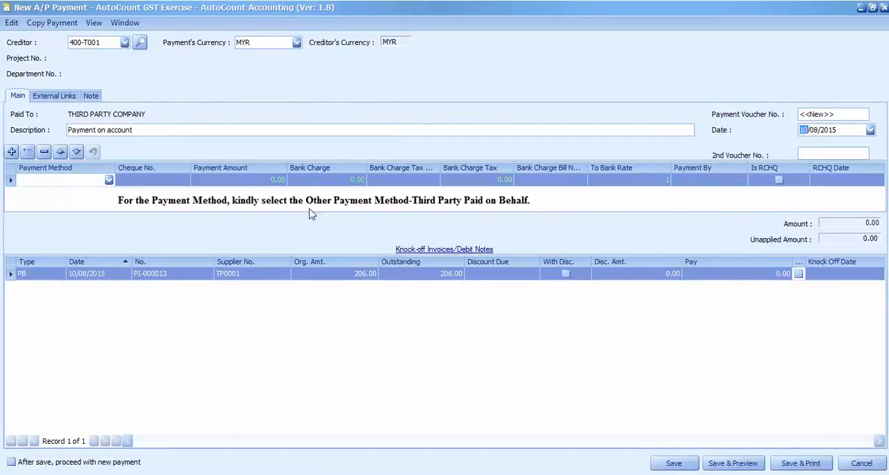
Step: Set the payment method to THIRD PARTY PAID ON with a payment amount of 206
click(99, 179)
text(THIRD PARTY PAID ON)
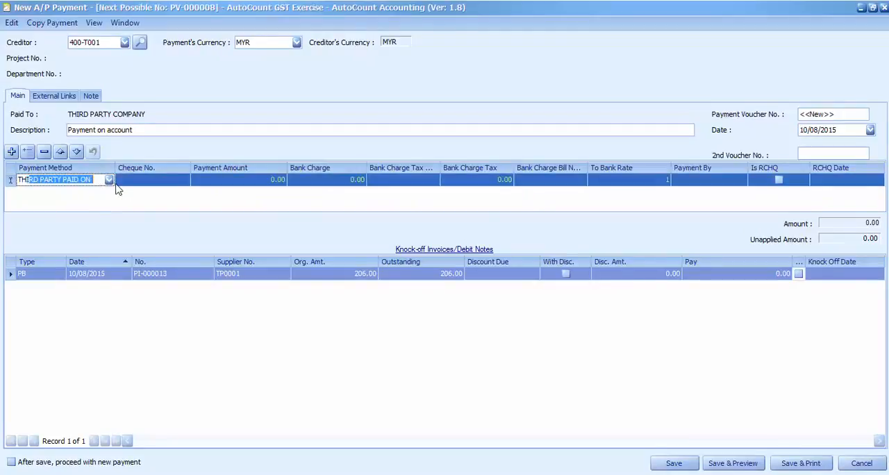
key(Tab)
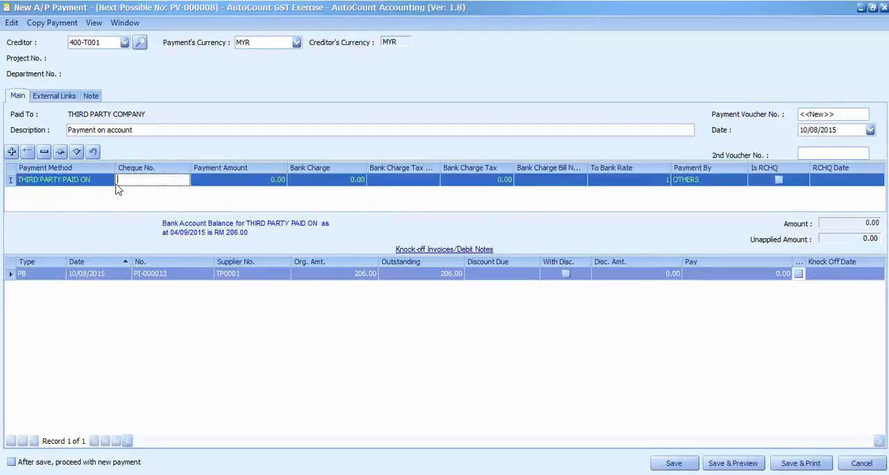
click(254, 186)
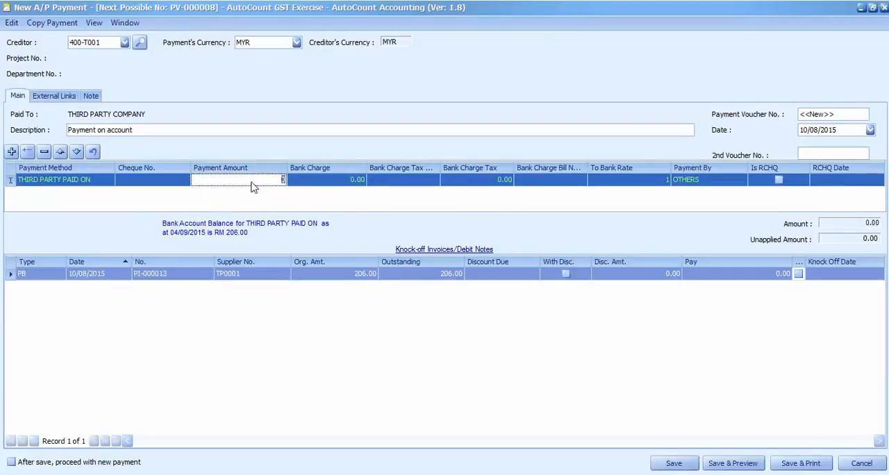
text(206)
key(Return)
Step: Knock off the third-party invoice TP0001 with this payment, save it and close the A/P payment window
click(798, 274)
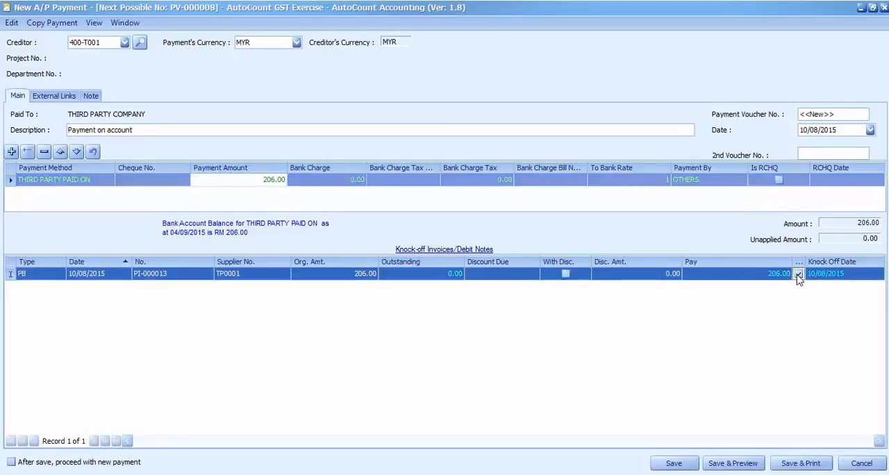
click(672, 463)
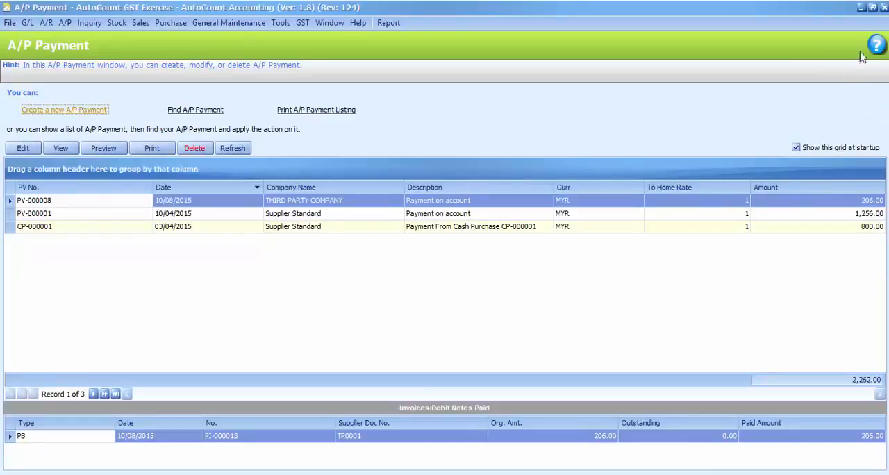
click(883, 8)
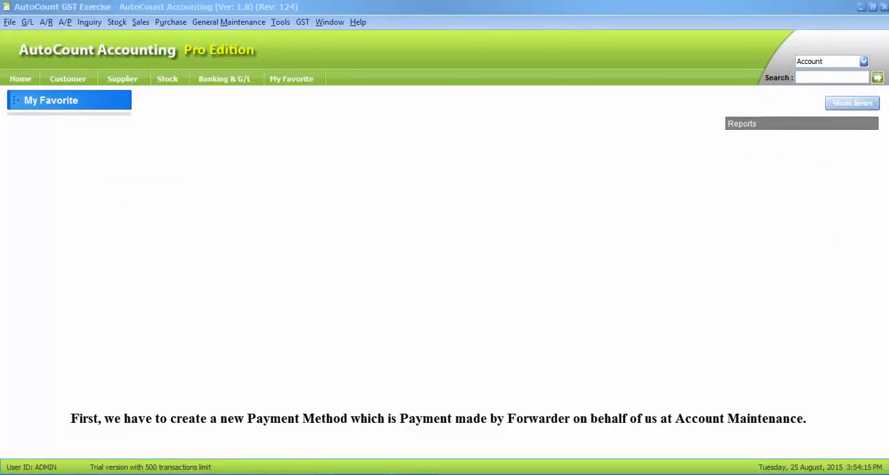
Step: Start a new bank, cash or deposit account in Account Maintenance with the Other Payments type
click(27, 21)
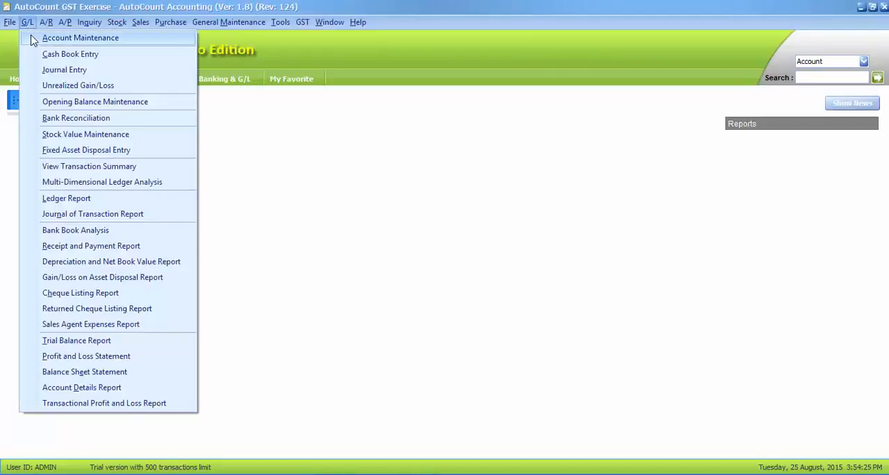
click(31, 40)
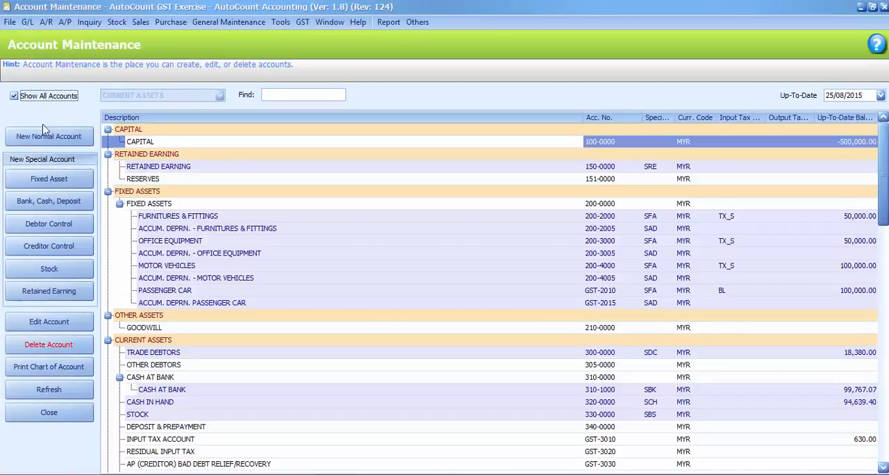
click(40, 202)
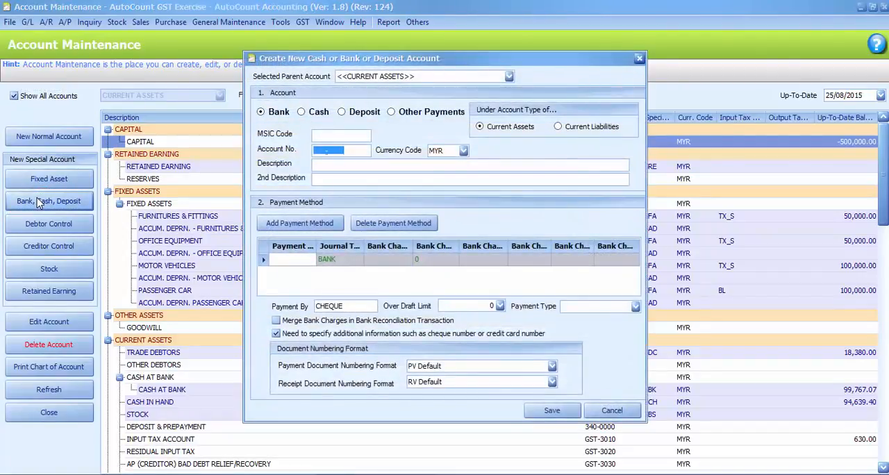
click(389, 114)
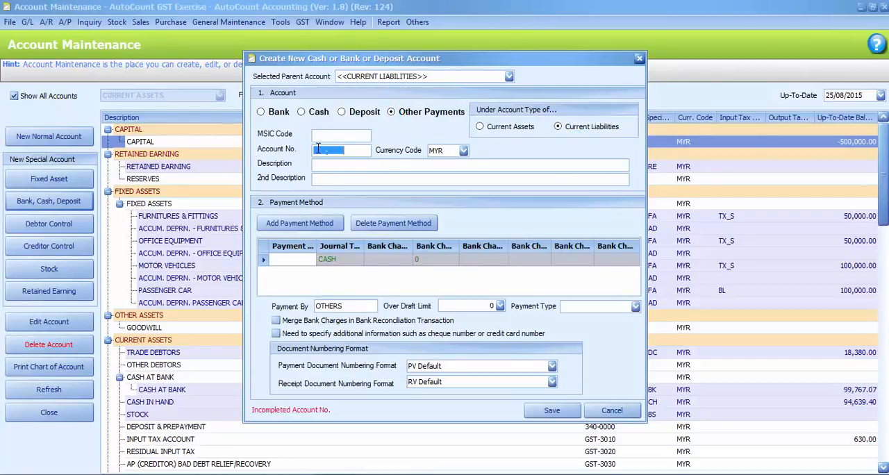
Step: Enter account number 450-0000 and the description PAYMENT MADE BY FORWARDER ON BEHALF OF US
text(450-0000)
click(329, 164)
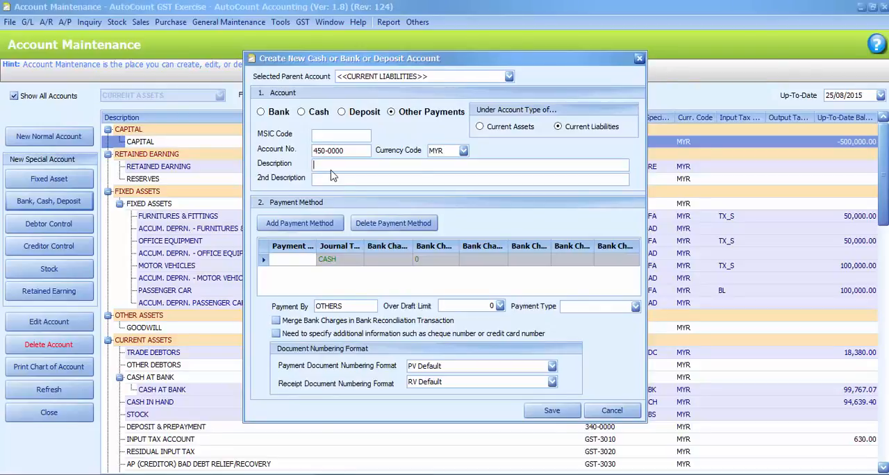
text(PAYMENT MADE BY FORWARDER ON BEHALF OF US)
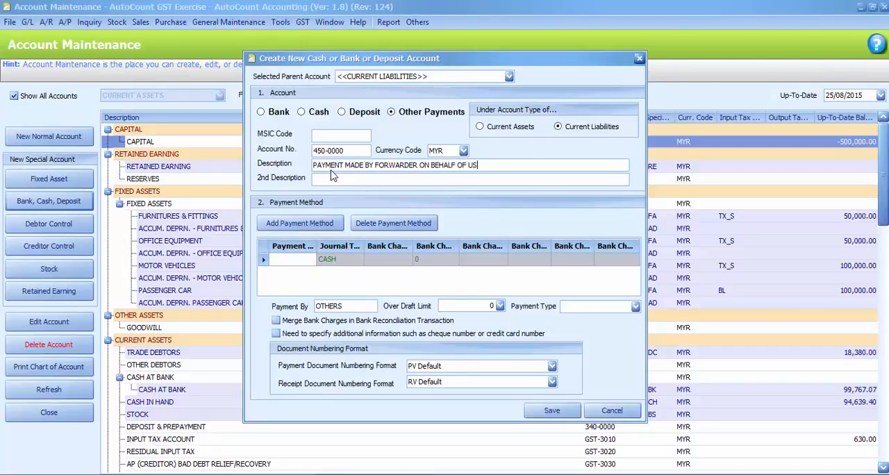
Step: Fill in the new account's payment method name, save the account and close Account Maintenance
click(276, 259)
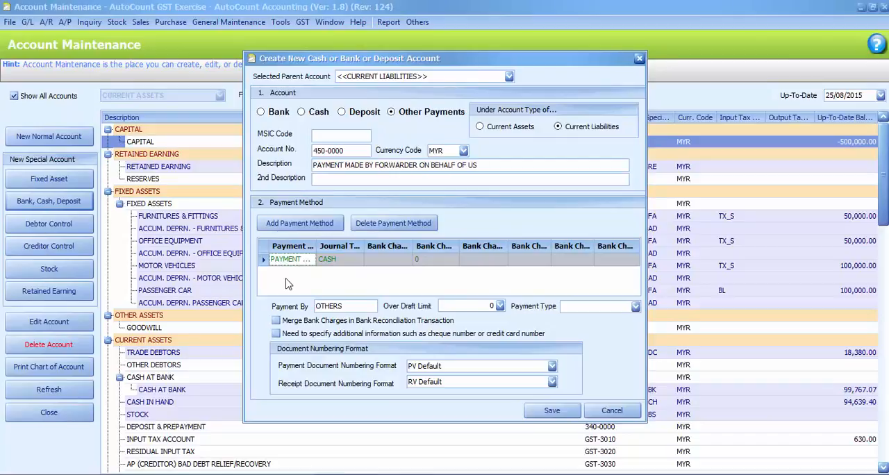
click(547, 410)
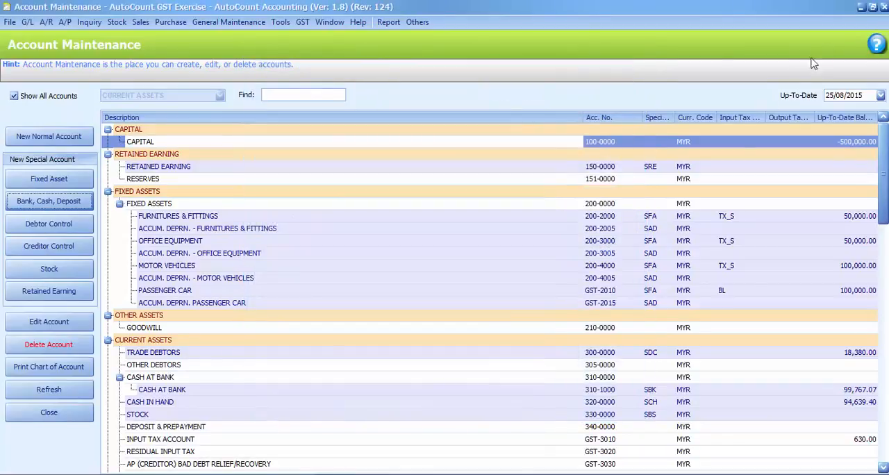
click(882, 7)
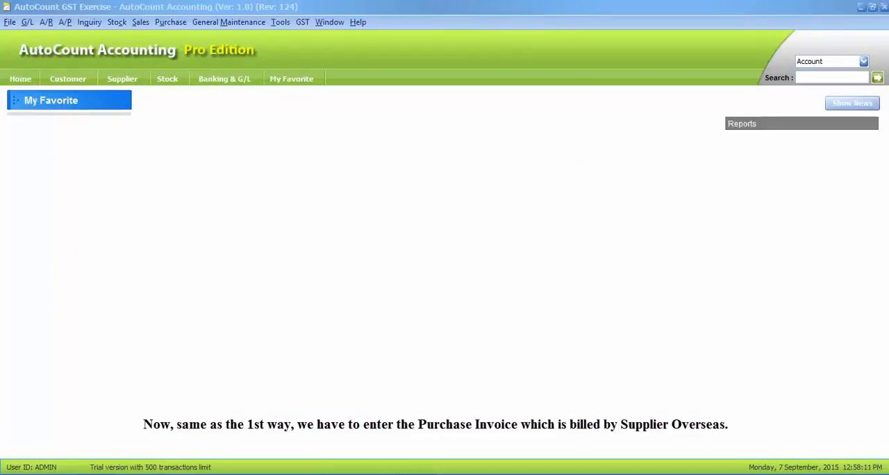
Step: Start a new purchase invoice for the creditor Supplier Overseas Goods (USD)
click(159, 25)
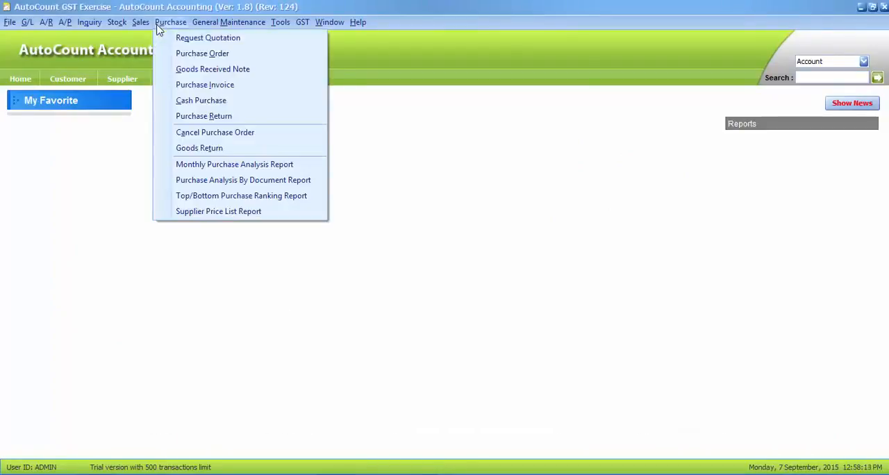
click(166, 86)
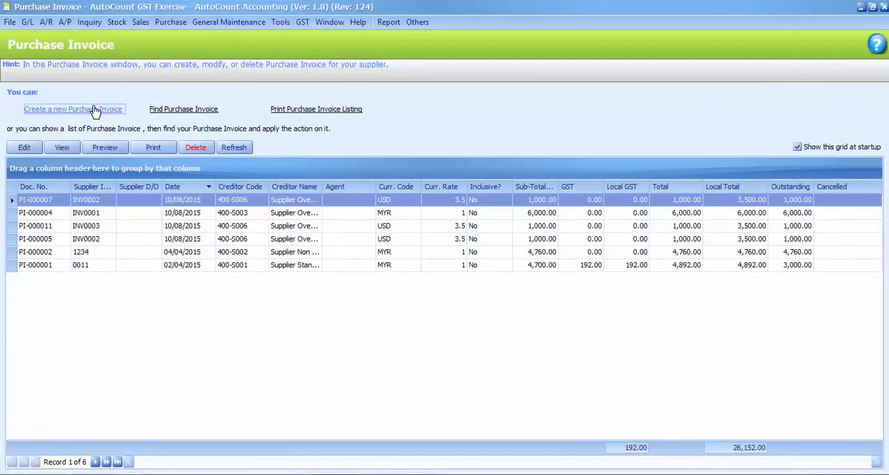
click(95, 111)
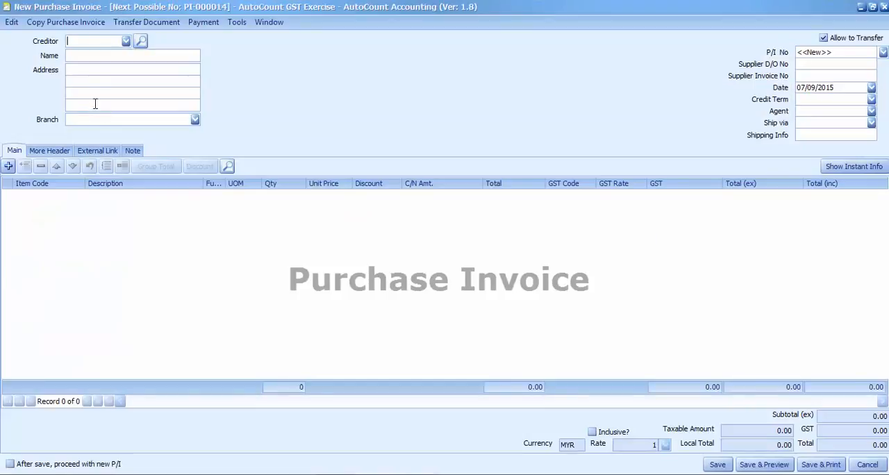
click(125, 42)
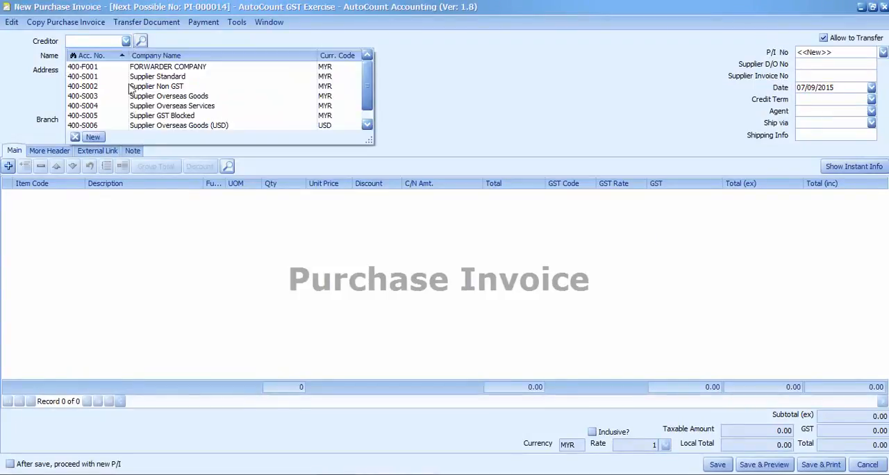
click(134, 127)
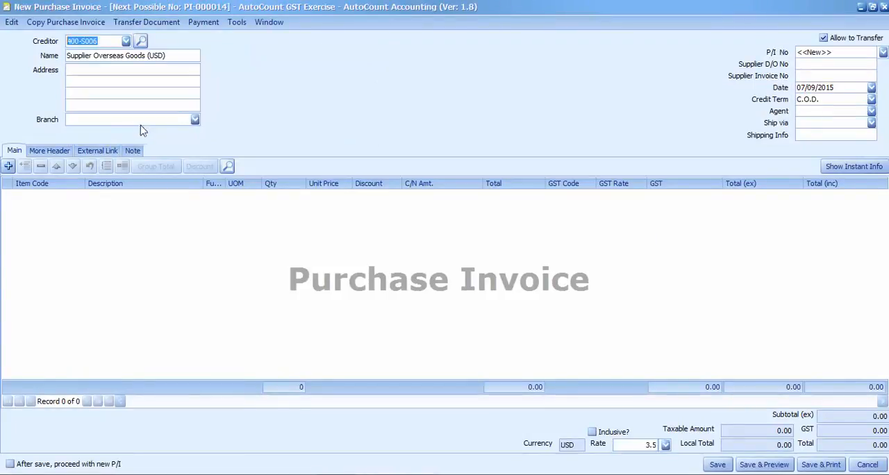
Step: Enter supplier invoice number INV0003 and set the purchase invoice date to 10/08/2015
click(805, 75)
text(INV)
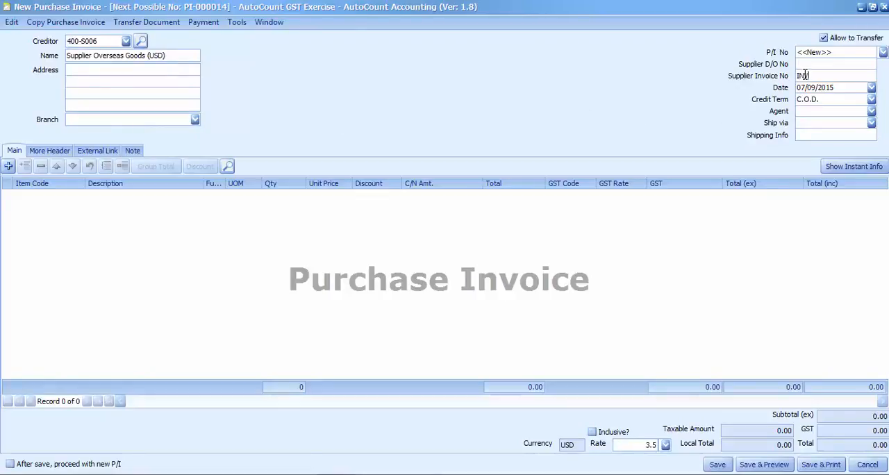
text(0003)
click(870, 88)
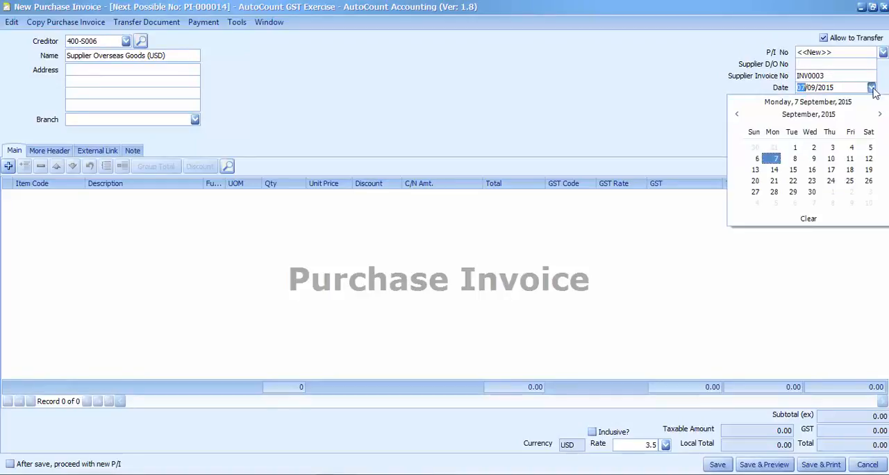
click(736, 114)
click(773, 170)
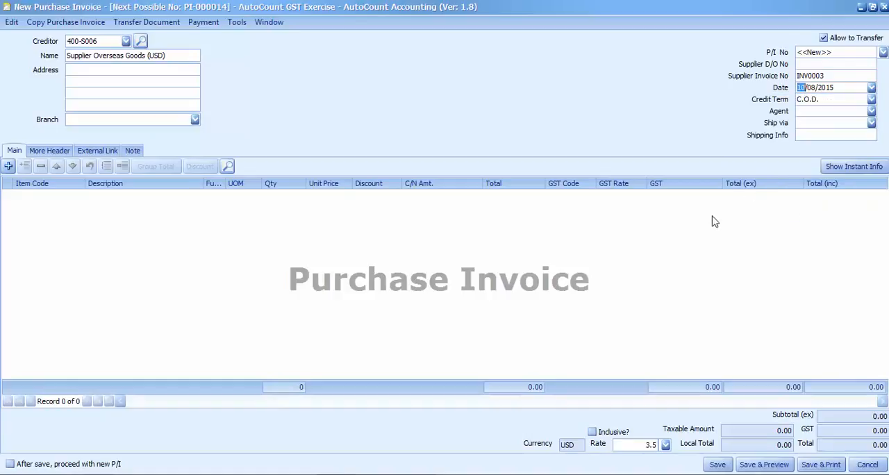
Step: Add item 00001 Goods Standard to the invoice with quantity 2, unit price 500.00 and GST code IM-GDS
click(8, 166)
click(79, 195)
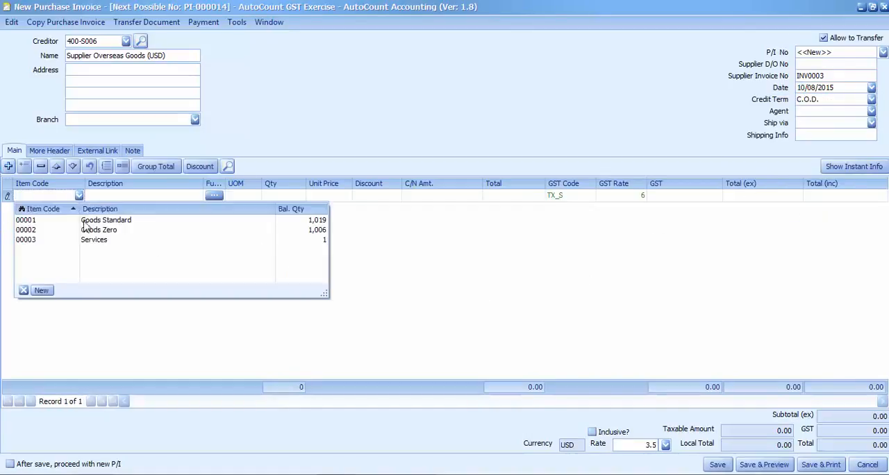
click(86, 219)
click(287, 196)
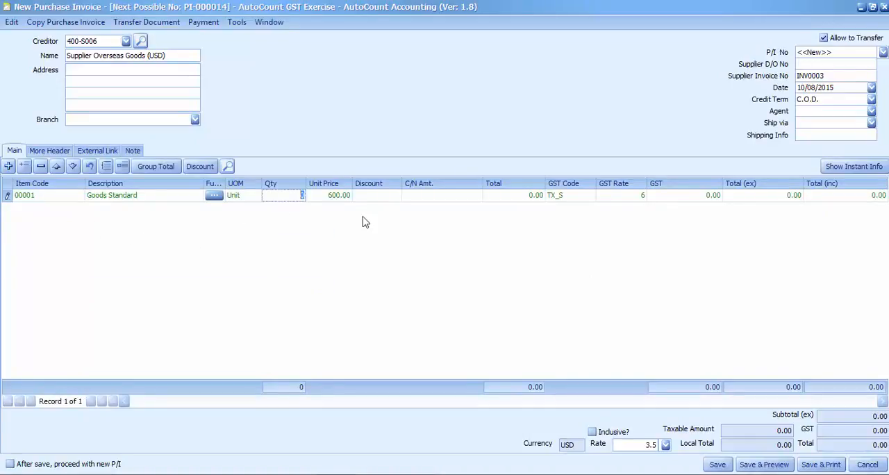
text(2)
click(334, 198)
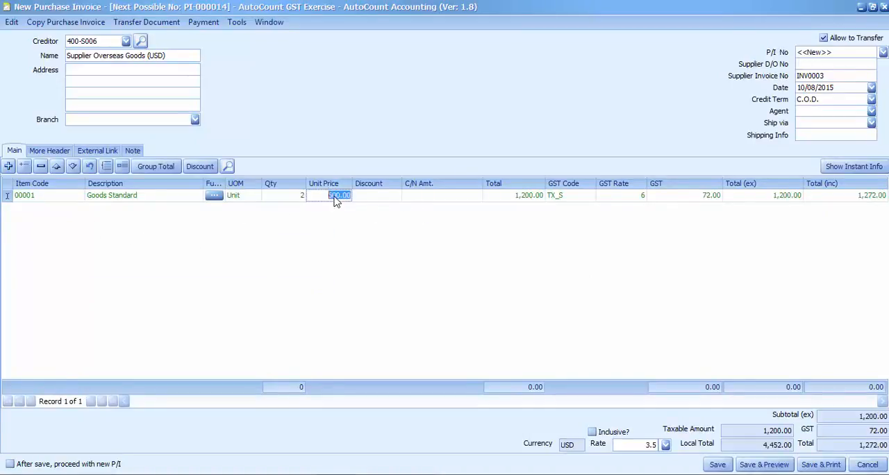
text(500)
key(Return)
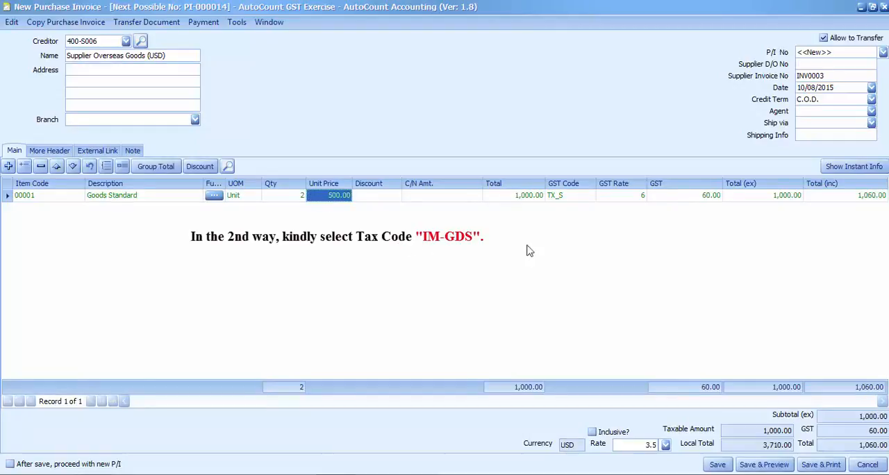
click(593, 198)
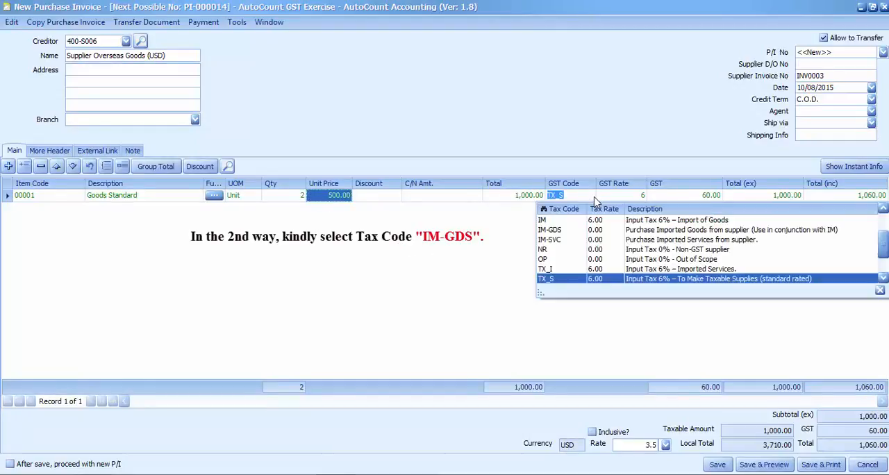
click(553, 236)
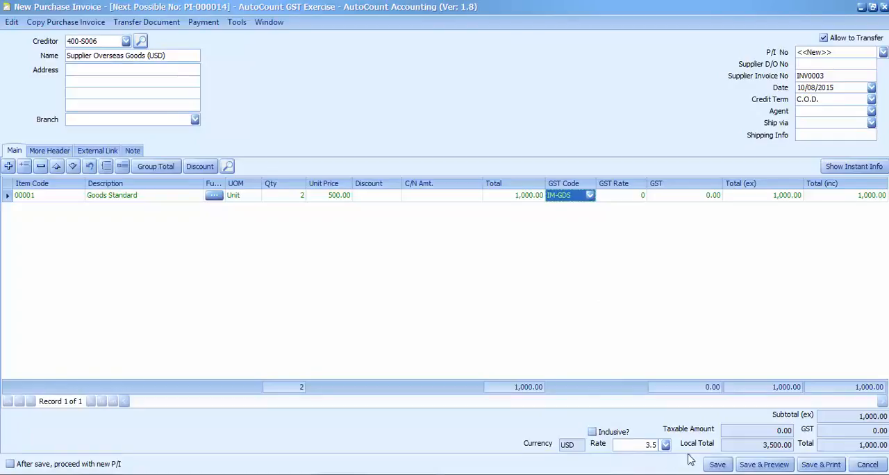
Step: Save the purchase invoice without a supplier D/O number and close the Purchase Invoice window
click(717, 464)
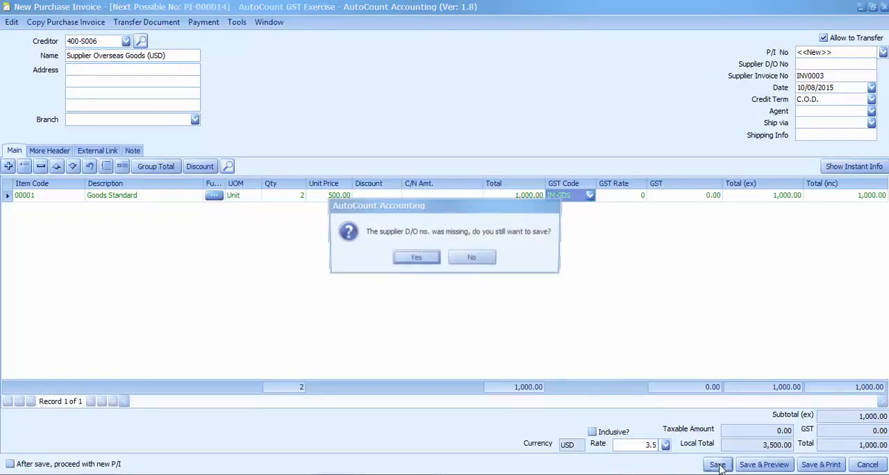
click(424, 258)
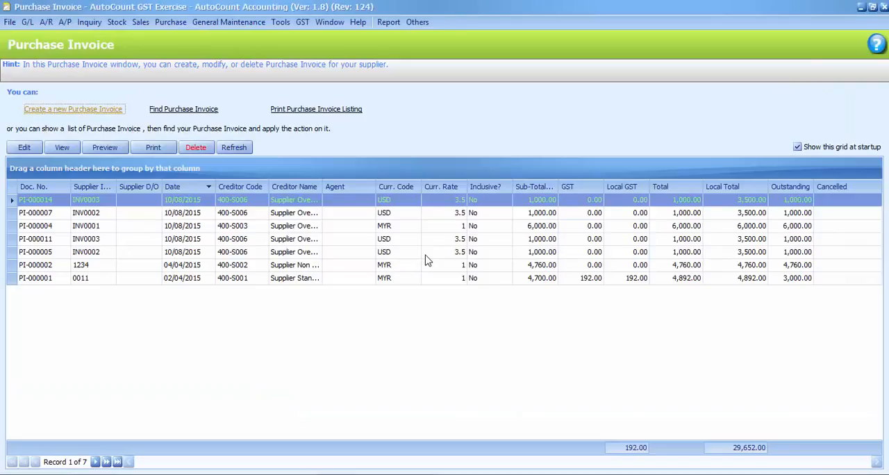
click(883, 7)
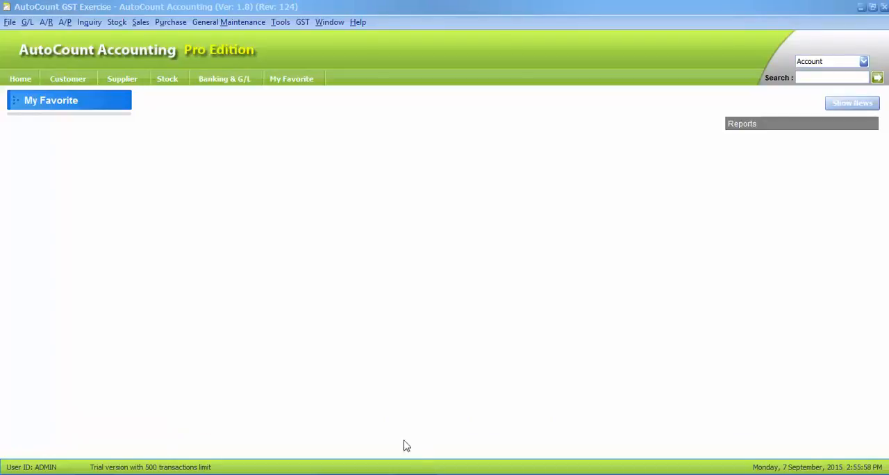
Step: Start a new payment voucher in the Cash Book
click(26, 22)
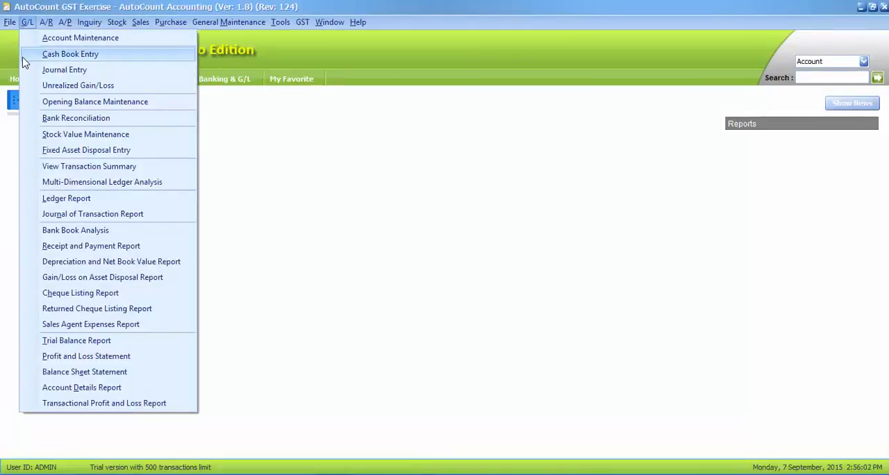
click(27, 55)
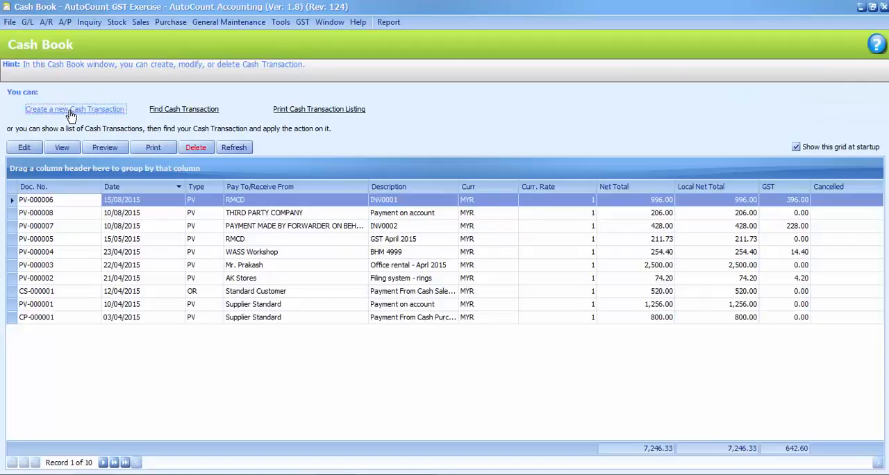
click(72, 112)
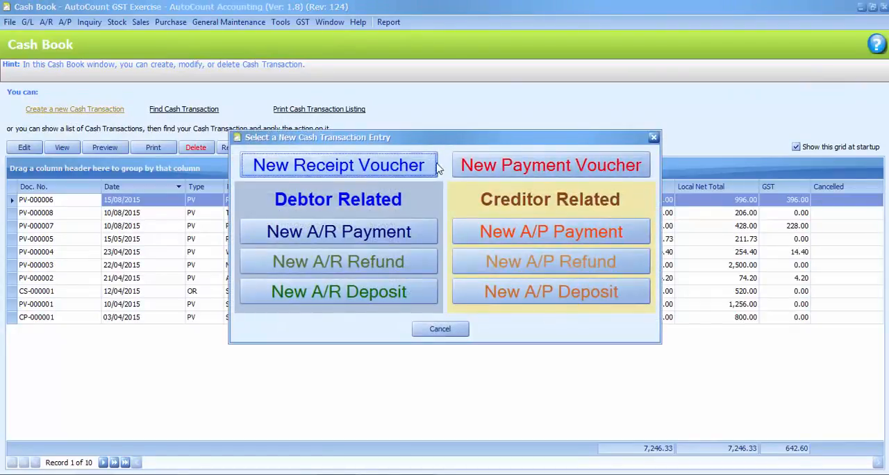
click(515, 172)
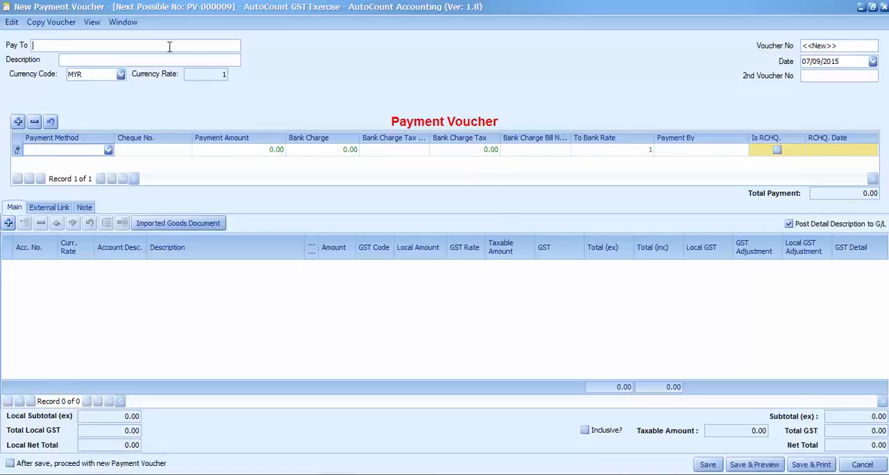
Step: Make the voucher payable to PAYMENT MADE BY FORWARDER ON BEHALF OF US with the description INV0003
text(PAYM)
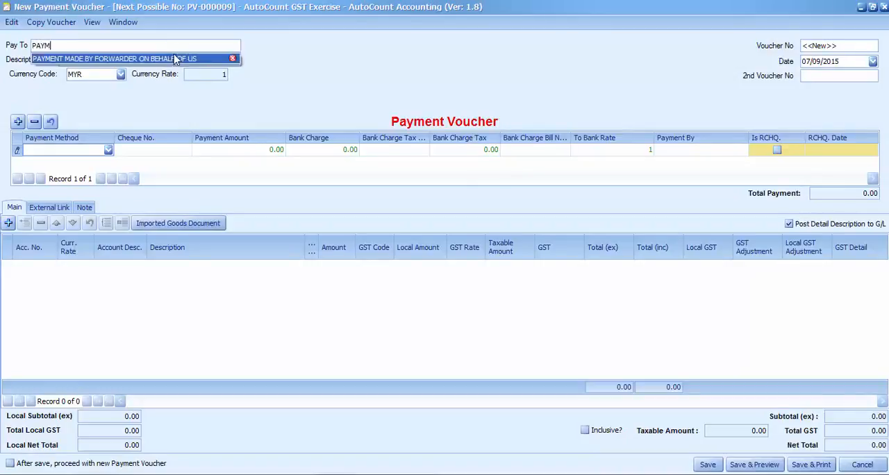
click(175, 59)
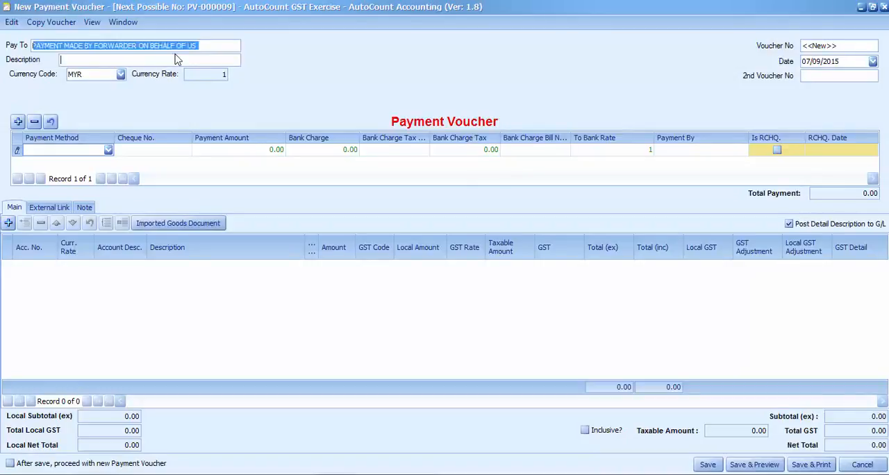
key(Tab)
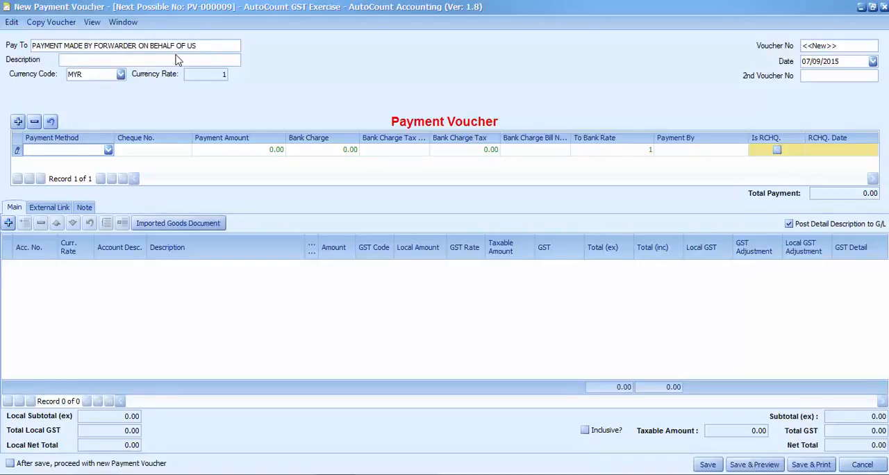
text(INV)
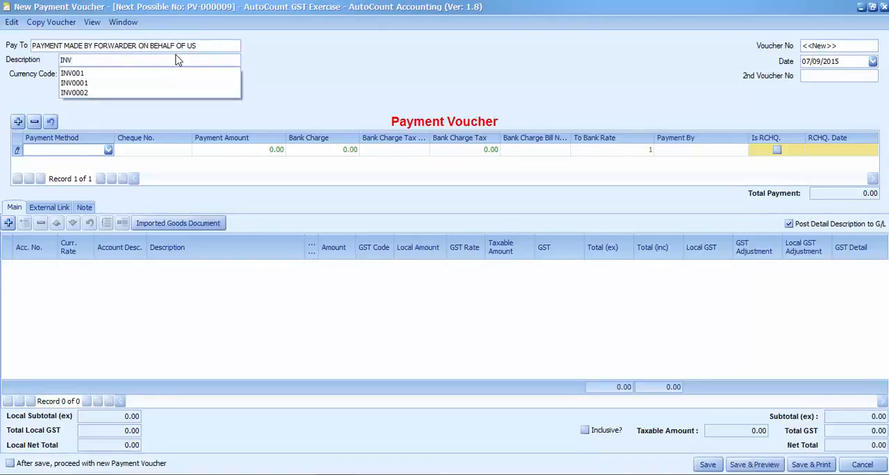
text(0003)
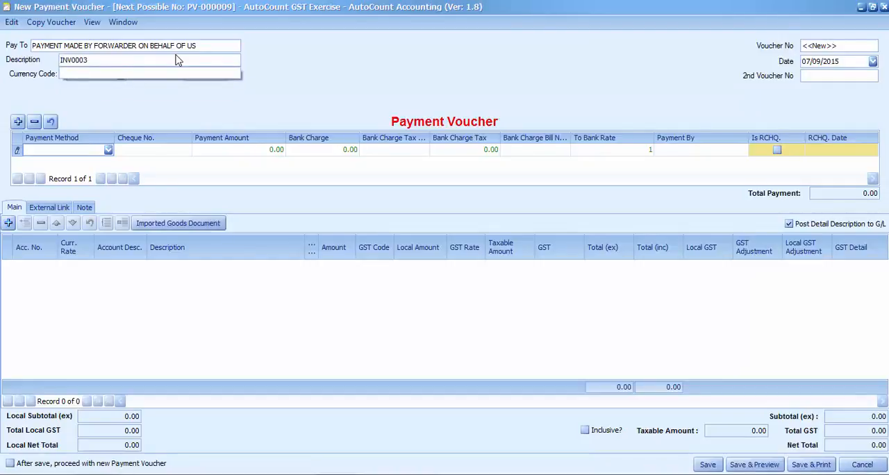
click(282, 75)
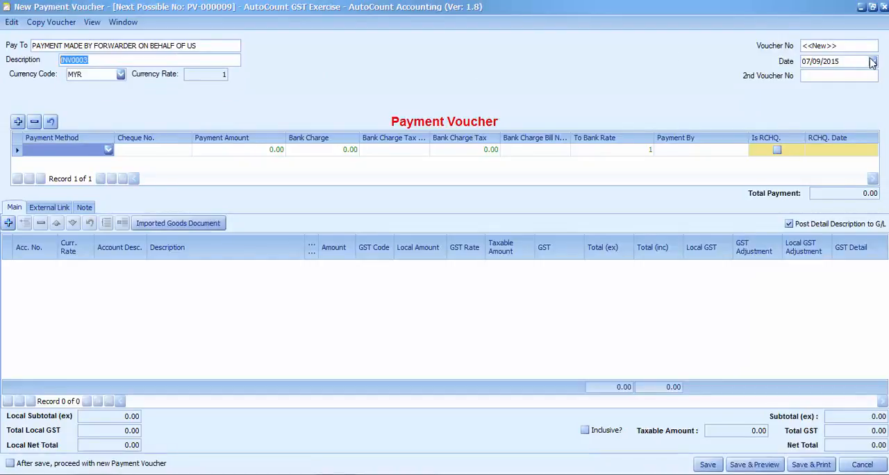
Step: Date the voucher 10/08/2015 and choose PAYMENT MADE BY FORW (450-0000) as its payment method
click(872, 61)
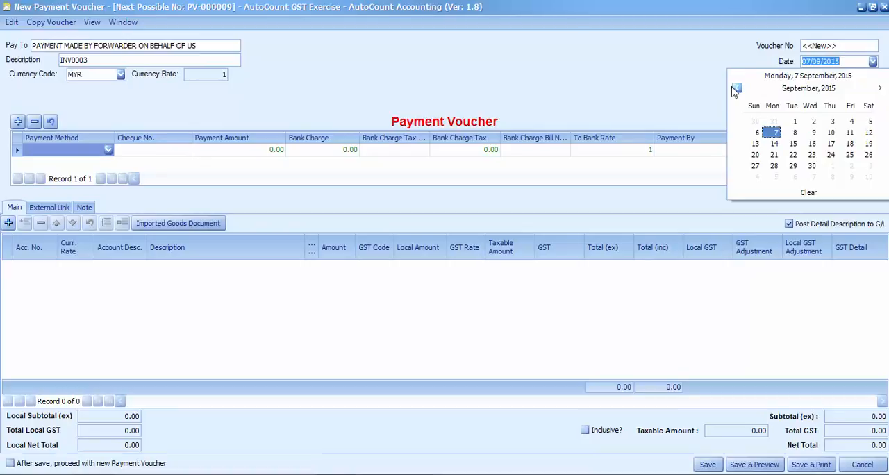
click(735, 89)
click(772, 144)
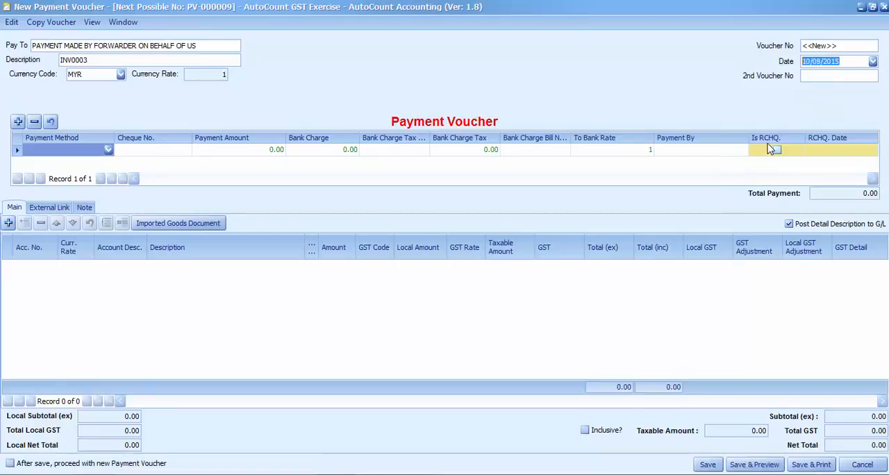
click(108, 150)
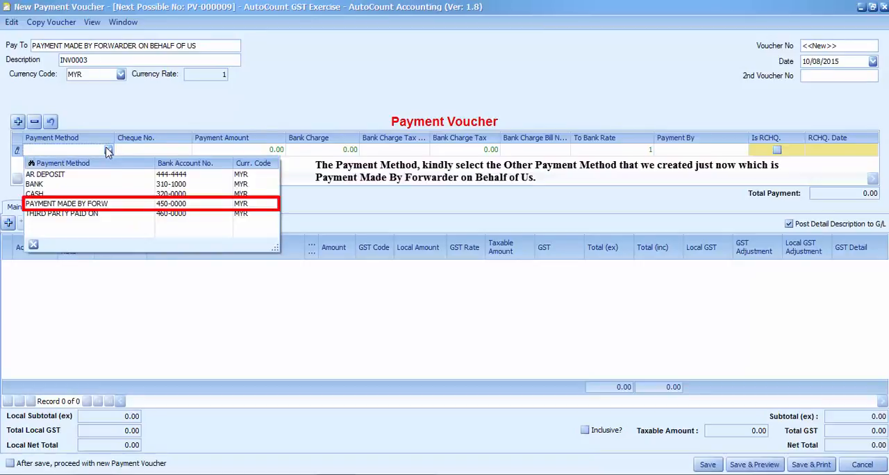
click(92, 199)
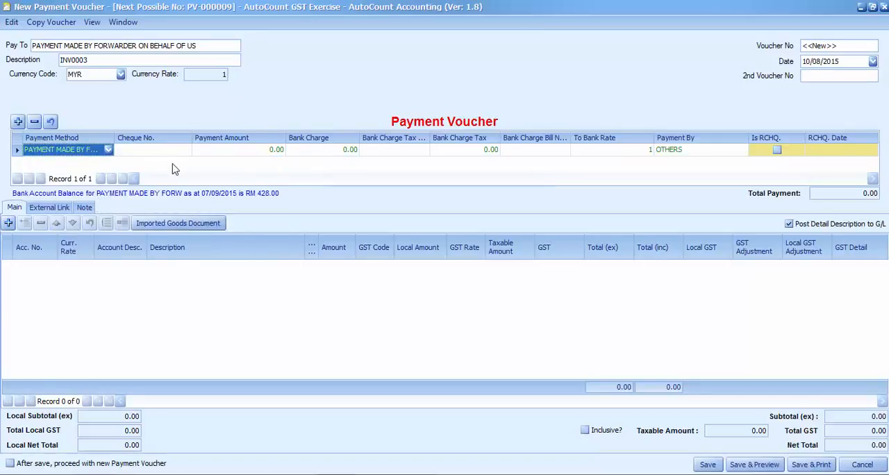
Step: Search the imported goods A/P invoices from the payment voucher and select PI-000014 for supplier invoice INV0003
click(193, 227)
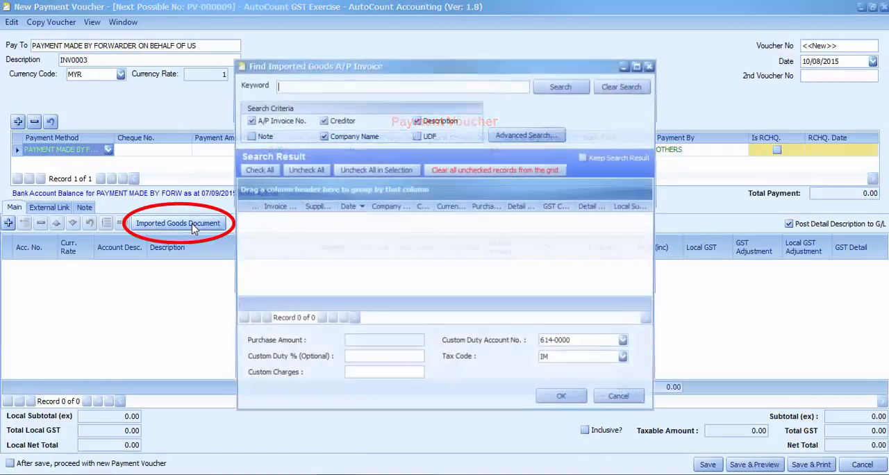
click(573, 95)
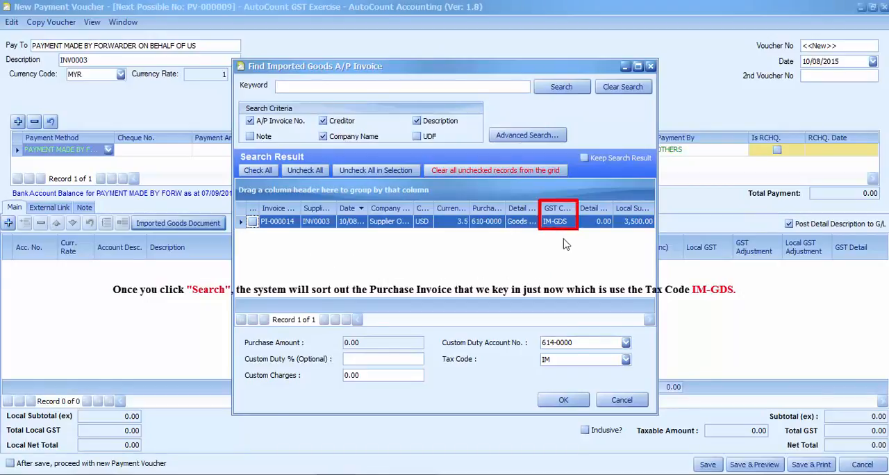
click(253, 223)
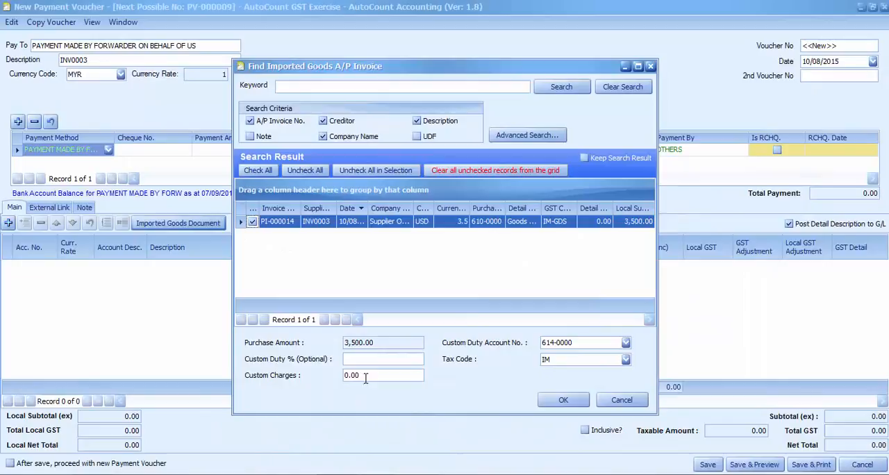
Step: Apply custom charges of 200.00 to the selected invoice with custom duty account 614-0000 and tax code IM
click(365, 378)
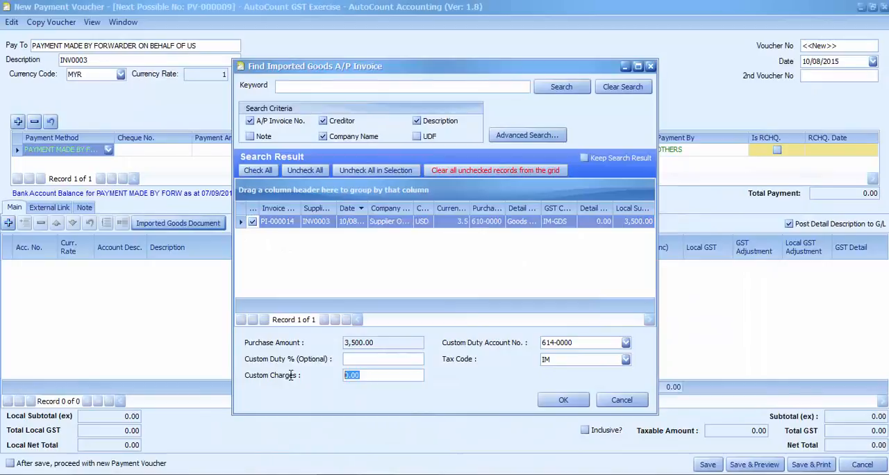
text(200)
click(626, 342)
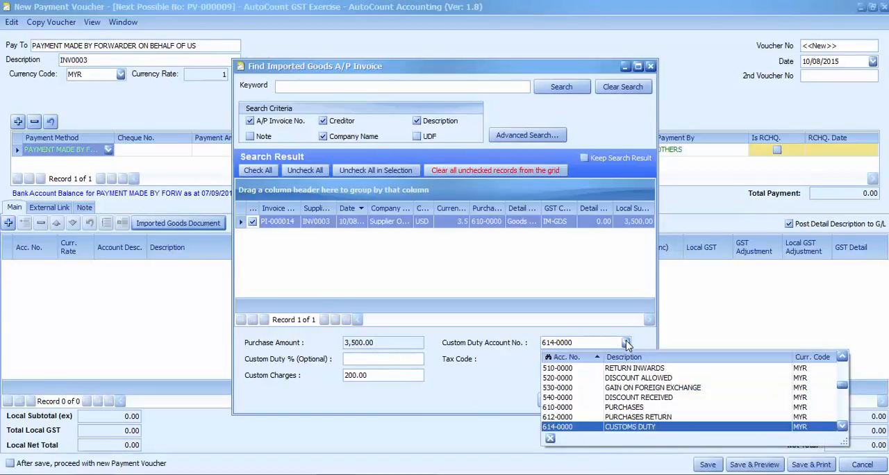
click(611, 425)
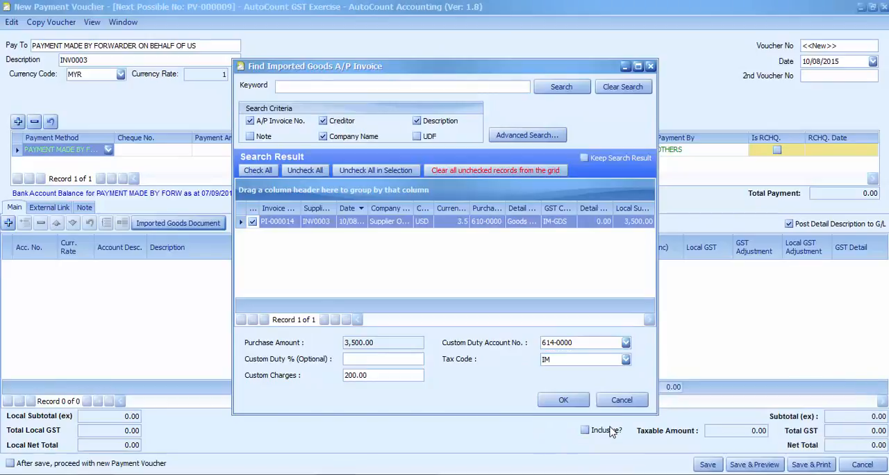
click(626, 359)
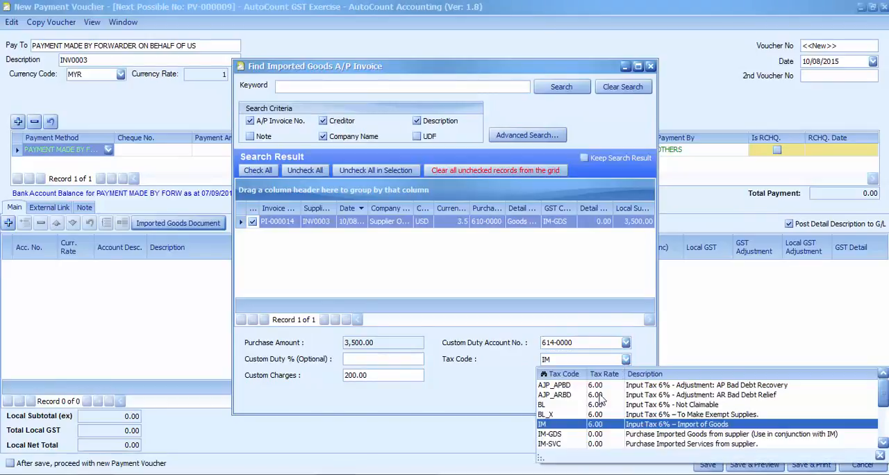
click(547, 426)
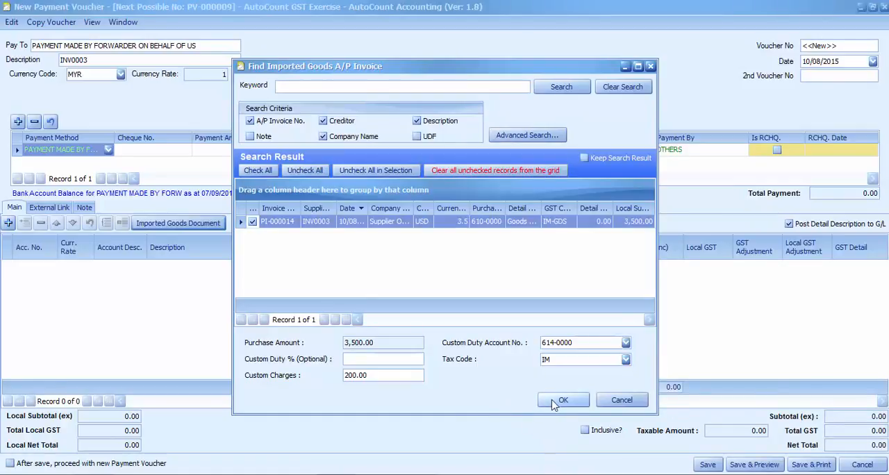
click(560, 401)
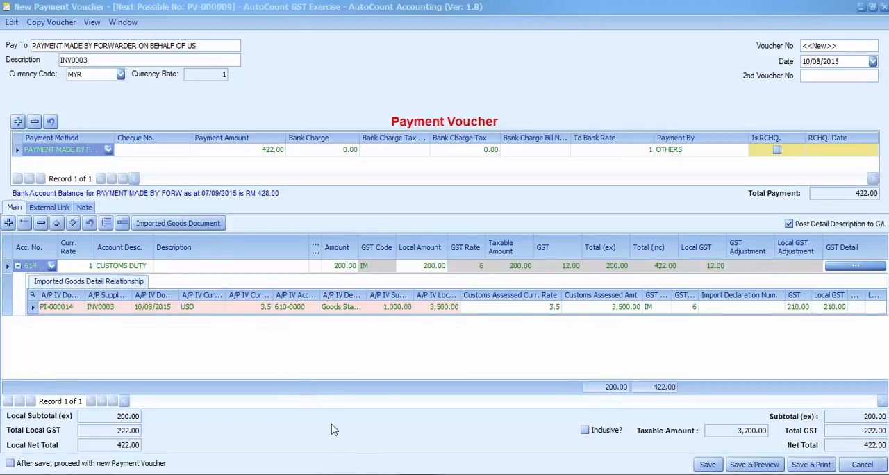
Step: Check the K1 form amount in the example document and set the imported goods line's Customs Assessed Amt to 3600
click(368, 474)
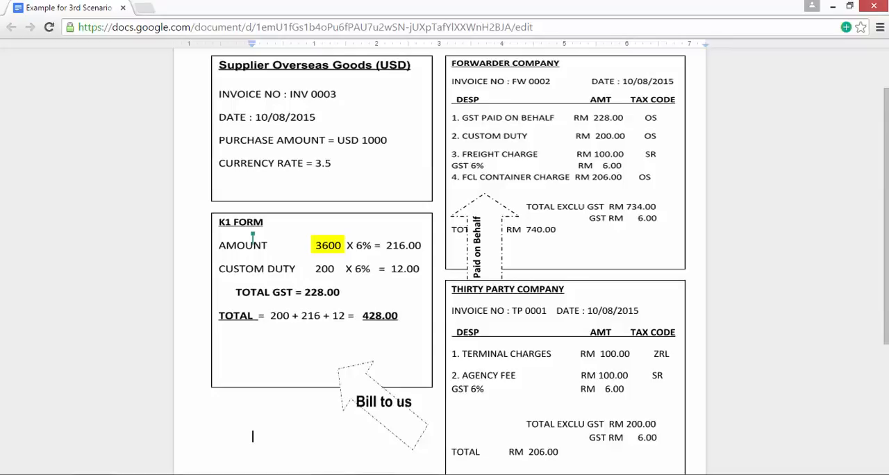
click(472, 474)
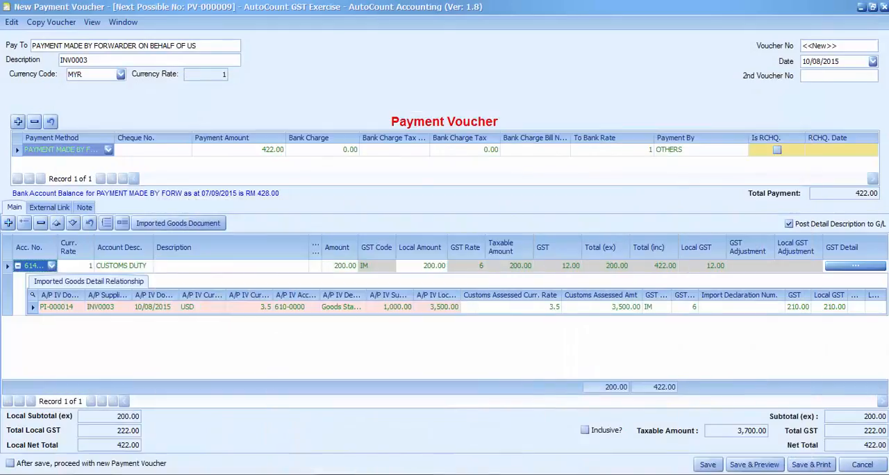
click(608, 310)
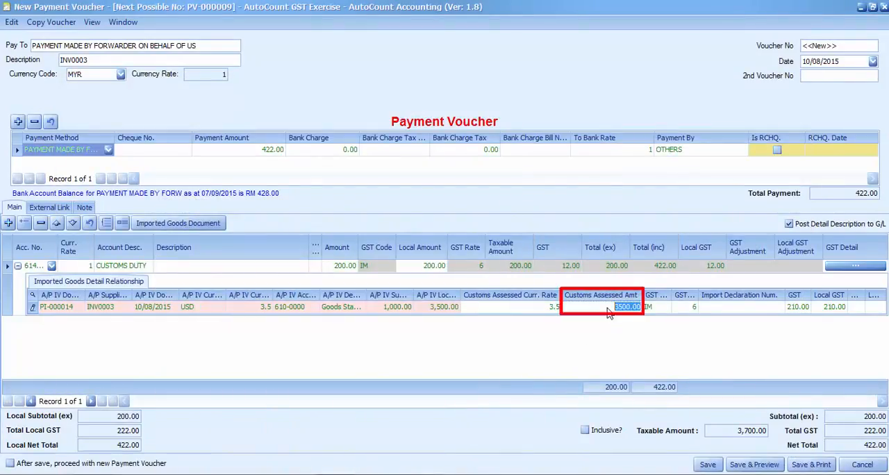
text(3600)
click(559, 345)
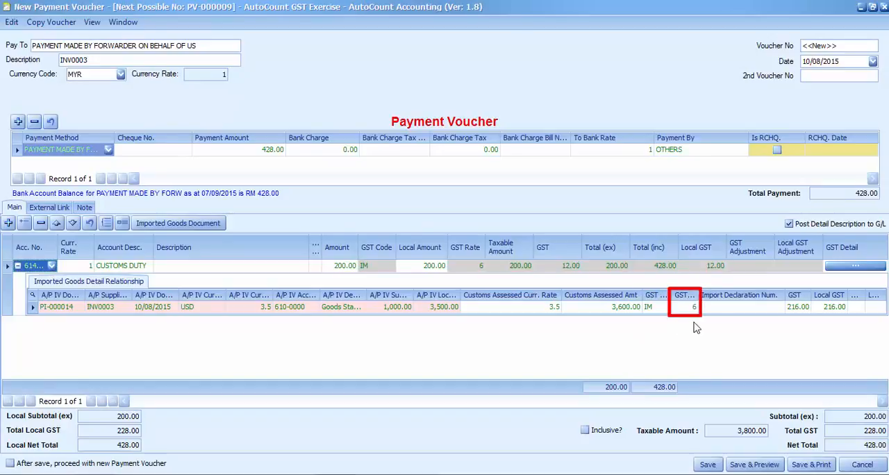
Step: Save the payment voucher with the import declaration number left blank and close the Cash Book window
click(713, 311)
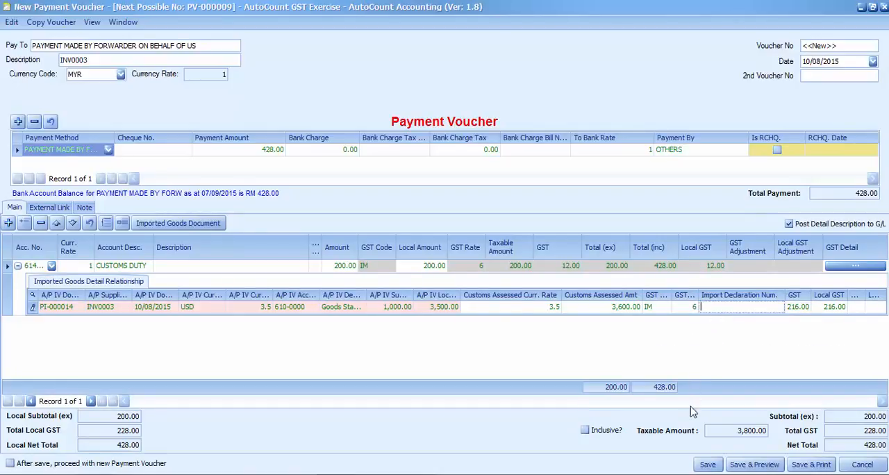
click(708, 465)
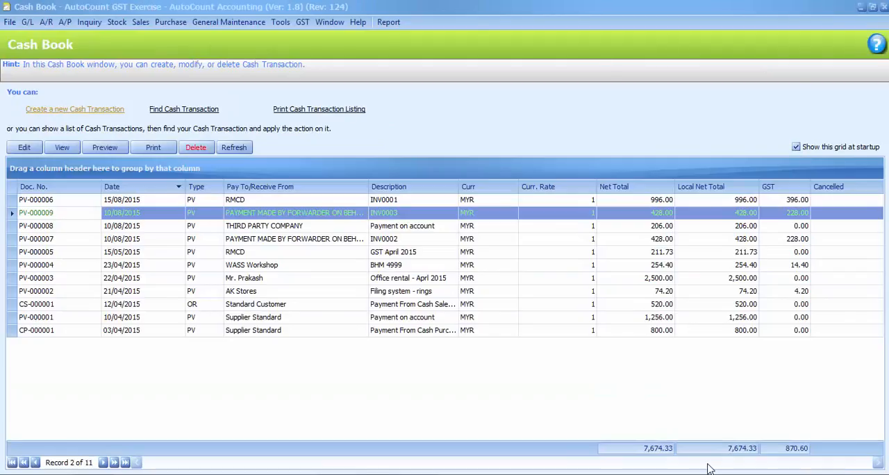
click(881, 7)
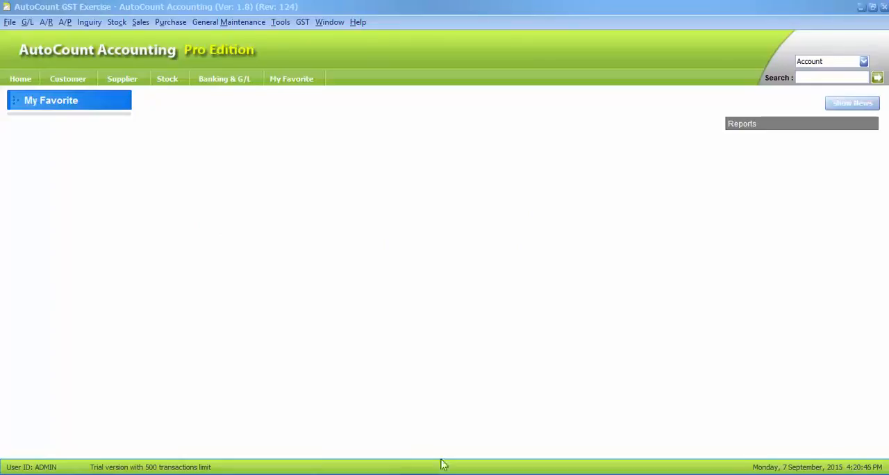
Step: Create a new A/P invoice with FORWARDER COMPANY (400-F001) as the creditor
click(67, 25)
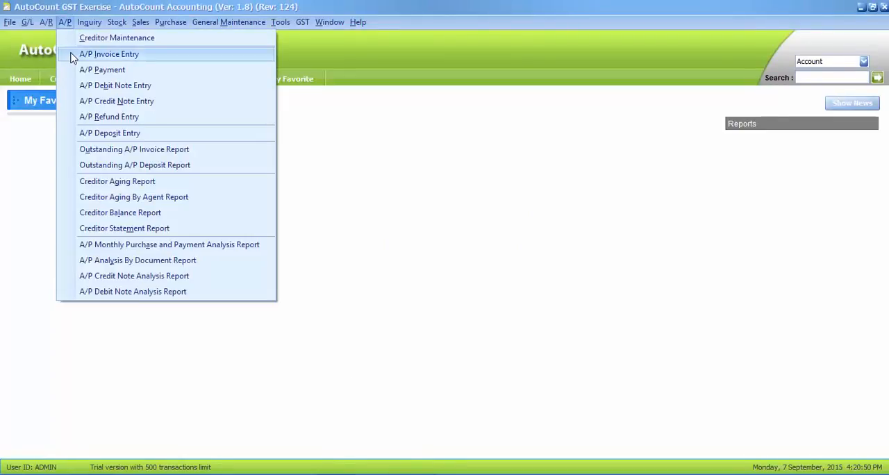
click(74, 56)
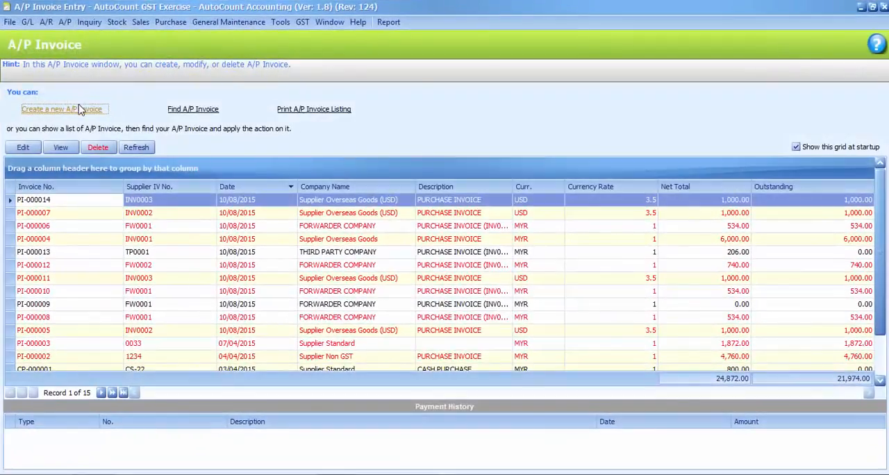
click(80, 111)
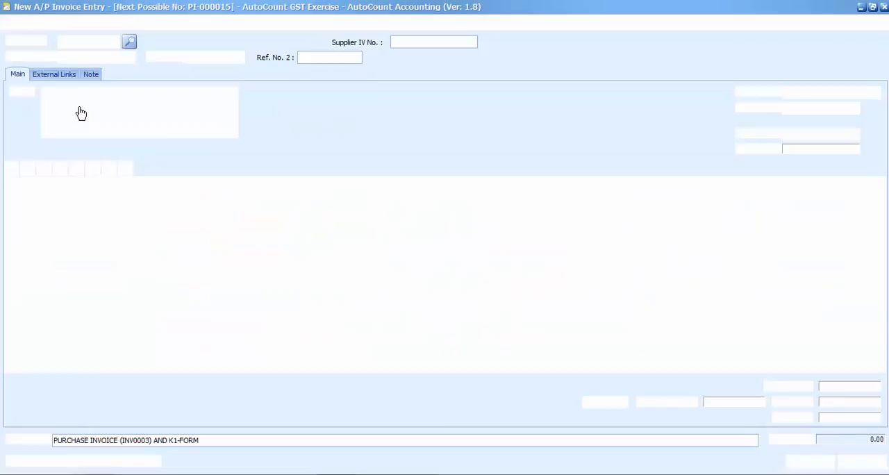
click(114, 43)
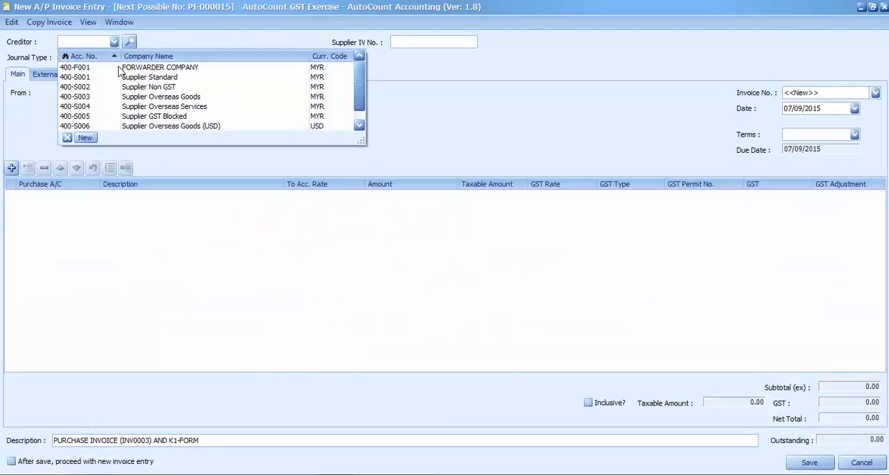
click(120, 70)
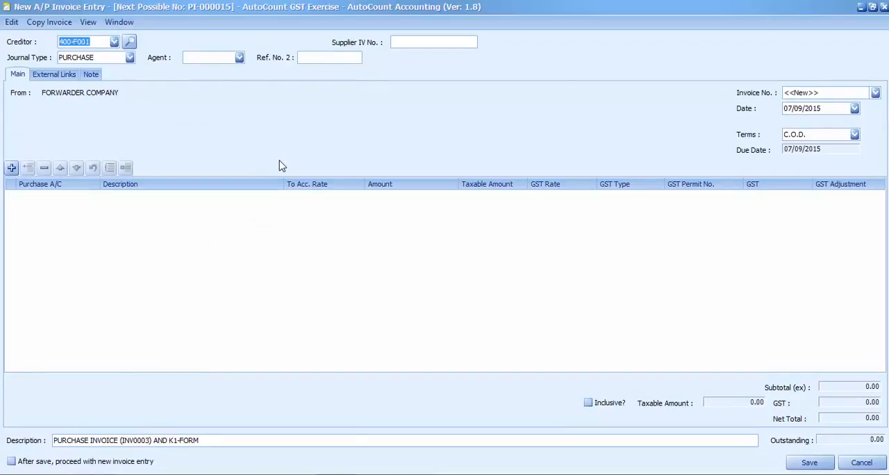
Step: Give the forwarder's A/P invoice the supplier invoice number FW0002 and the date 10/08/2015, following the example document
click(361, 473)
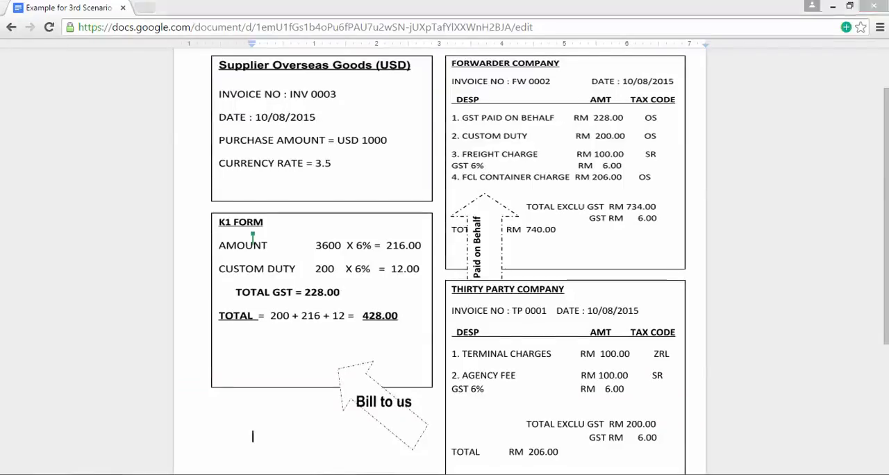
click(361, 474)
click(408, 43)
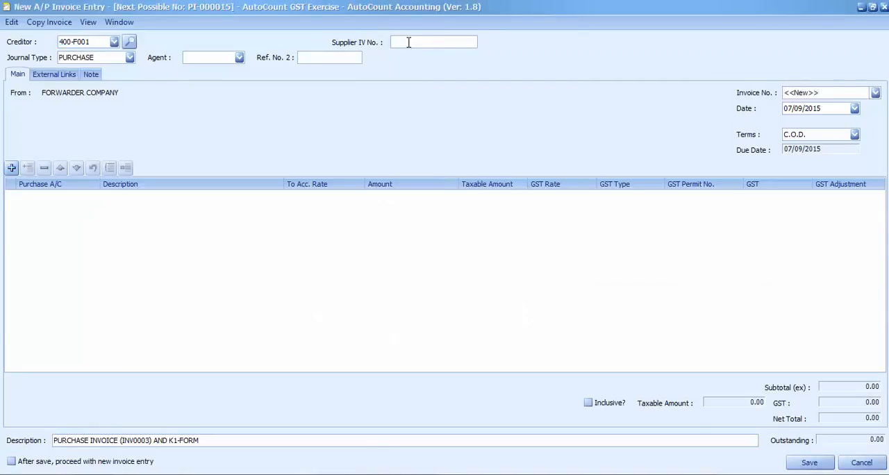
click(854, 109)
click(737, 135)
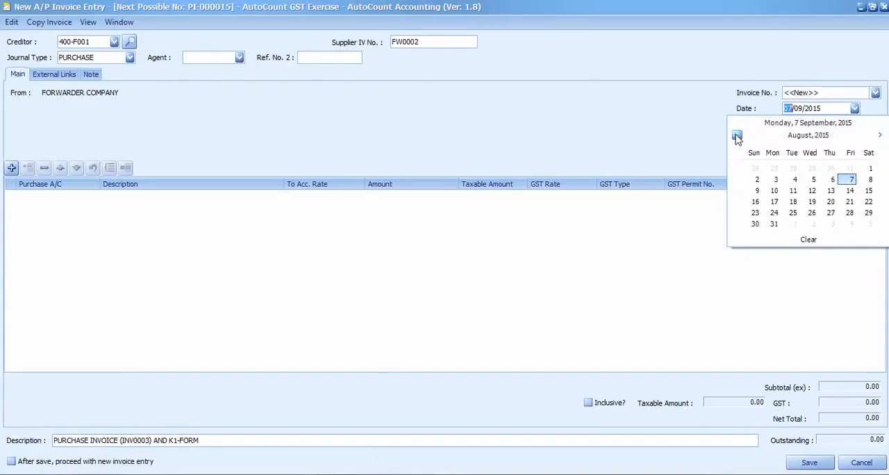
click(773, 190)
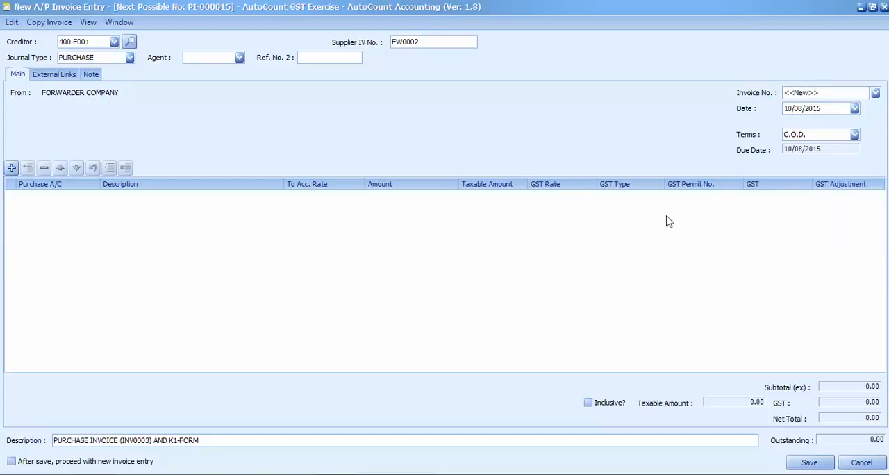
Step: Add a line for the GST and custom duty paid on behalf, using account 450-0000 PAYMENT MADE BY FORWARDER ON BEHALF OF US
click(347, 474)
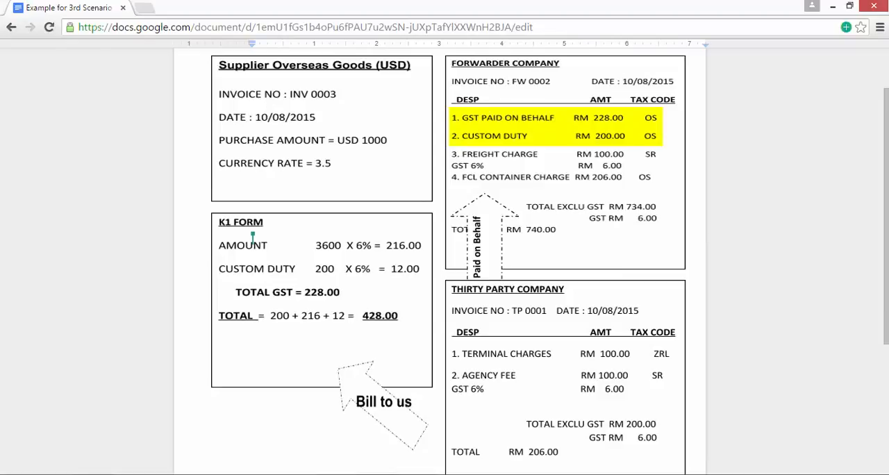
click(251, 474)
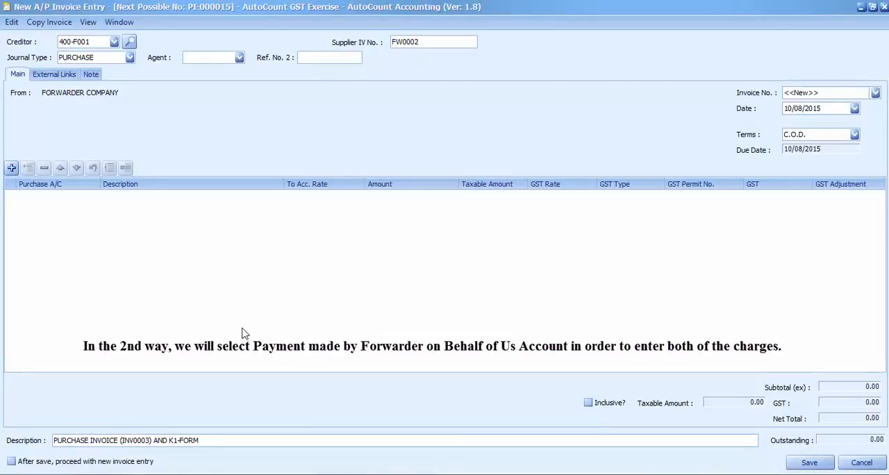
click(11, 168)
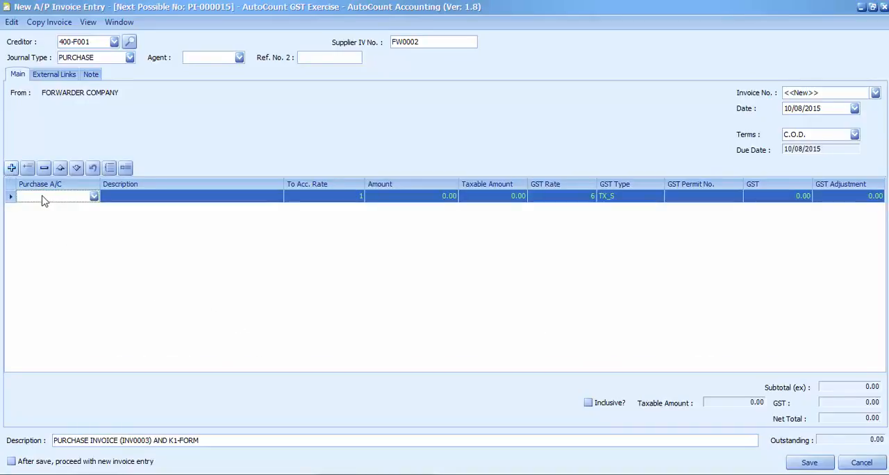
click(49, 196)
text(pa)
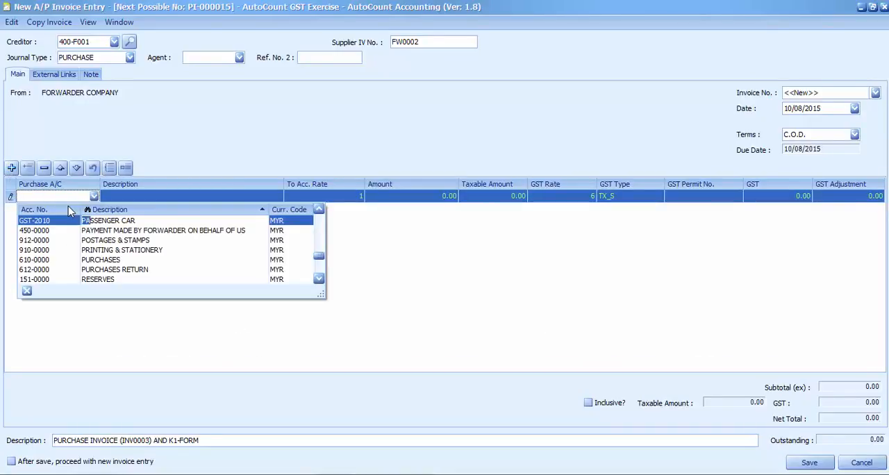
text(ym)
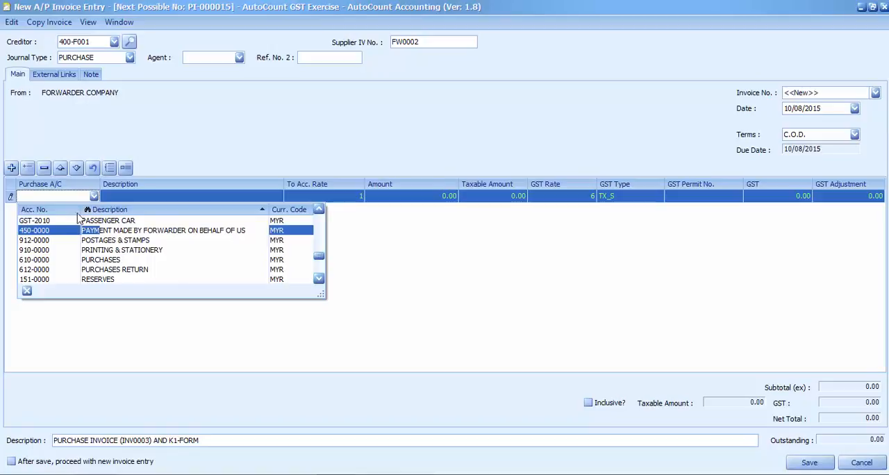
key(Return)
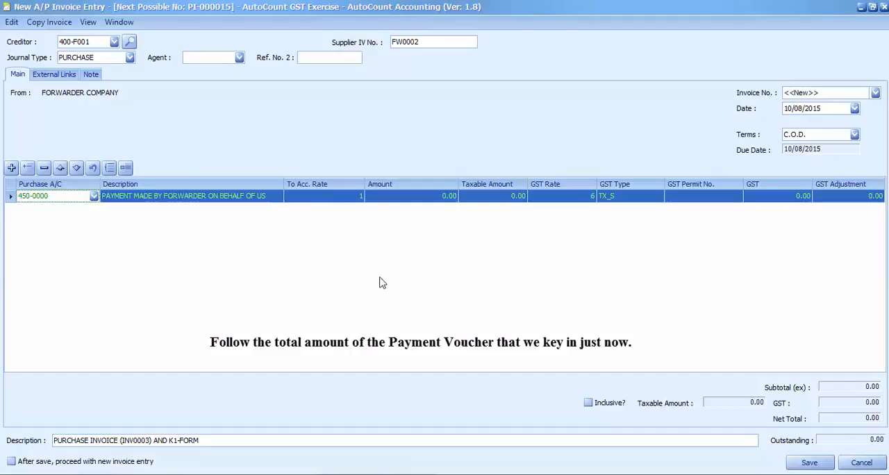
Step: Set the forwarder payment line's amount to 428.00 and its GST type to OP
click(429, 200)
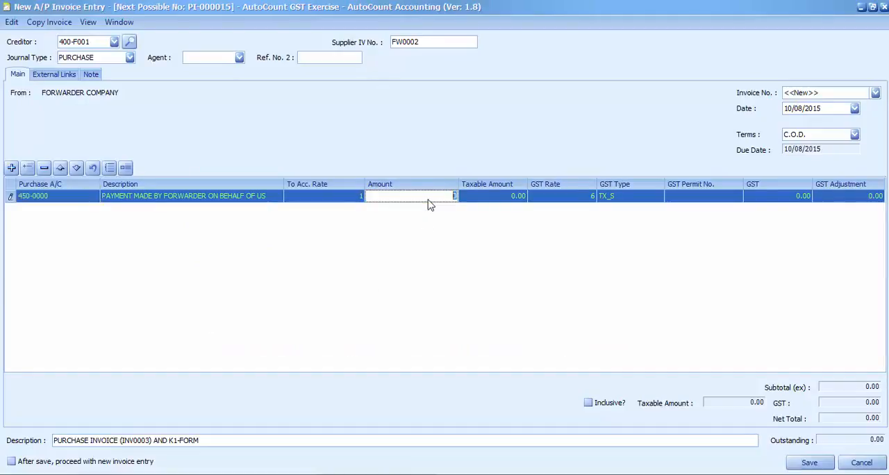
click(458, 222)
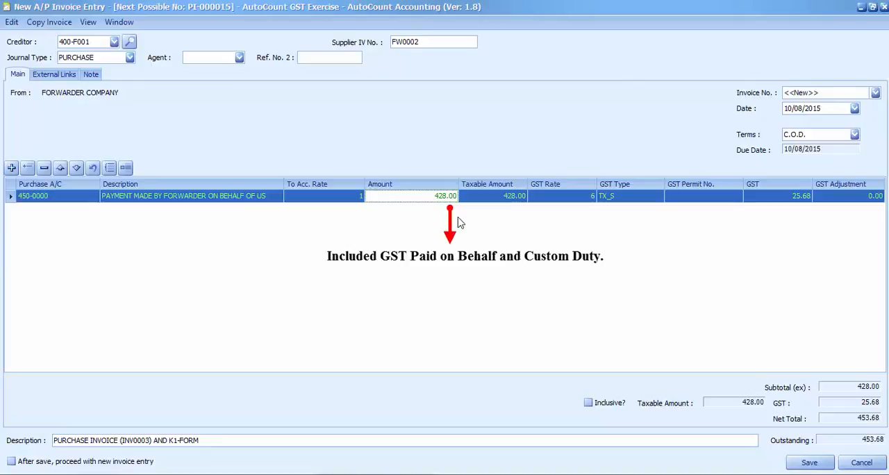
click(656, 198)
click(543, 259)
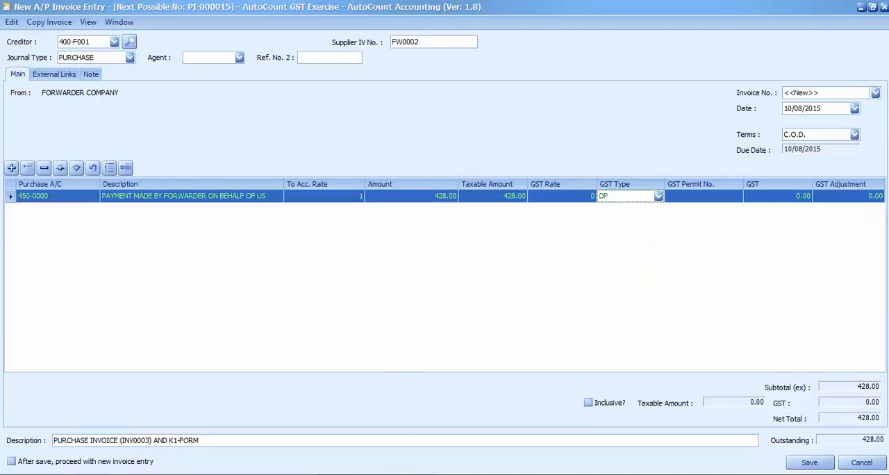
Step: Add an invoice line for the forwarder's freight charge, using account 616-0000 FREIGHT CHARGES
click(389, 474)
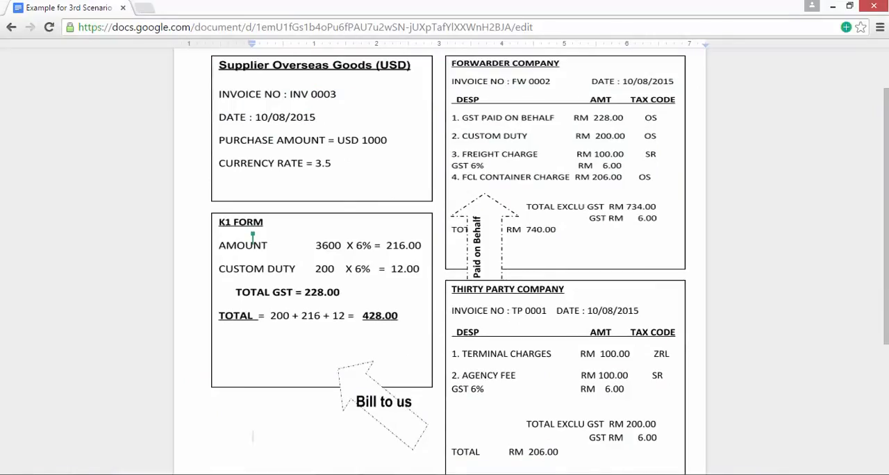
key(alt+Tab)
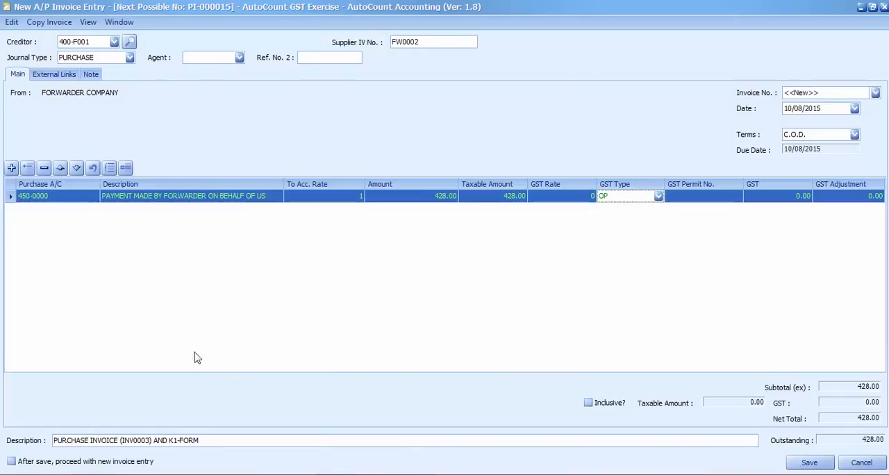
click(11, 168)
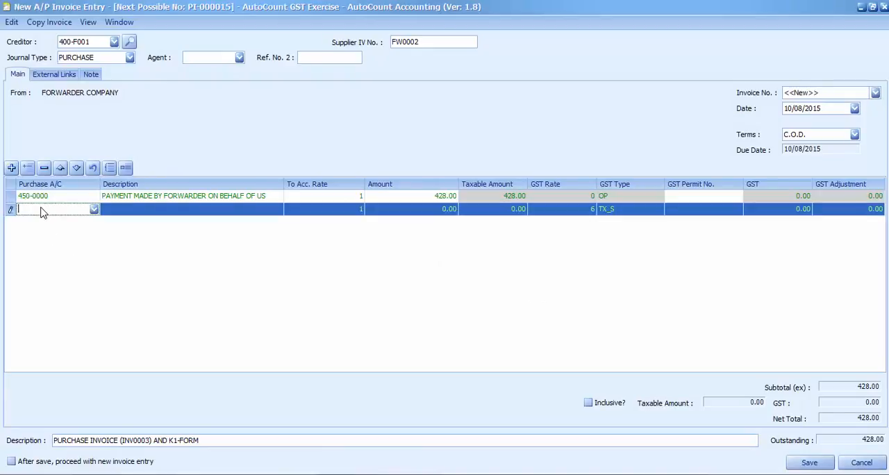
text(fre)
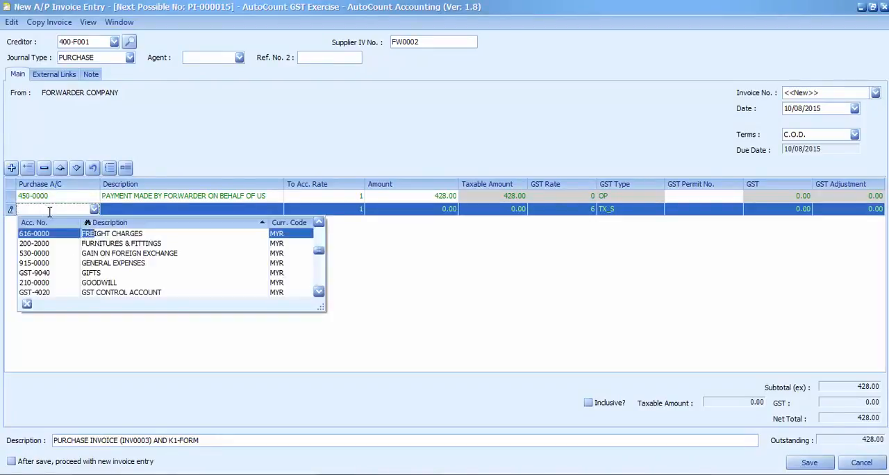
key(Return)
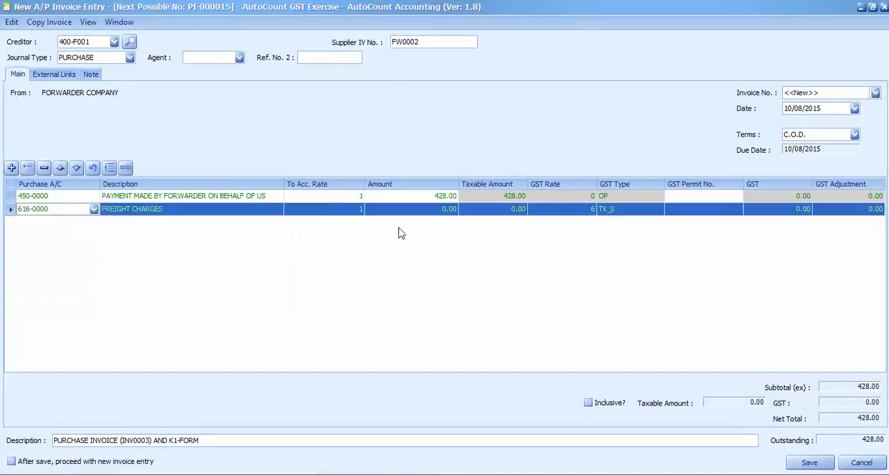
Step: Set the freight charges line's amount to 100.00 and its GST type to TX_S
click(422, 210)
text(10)
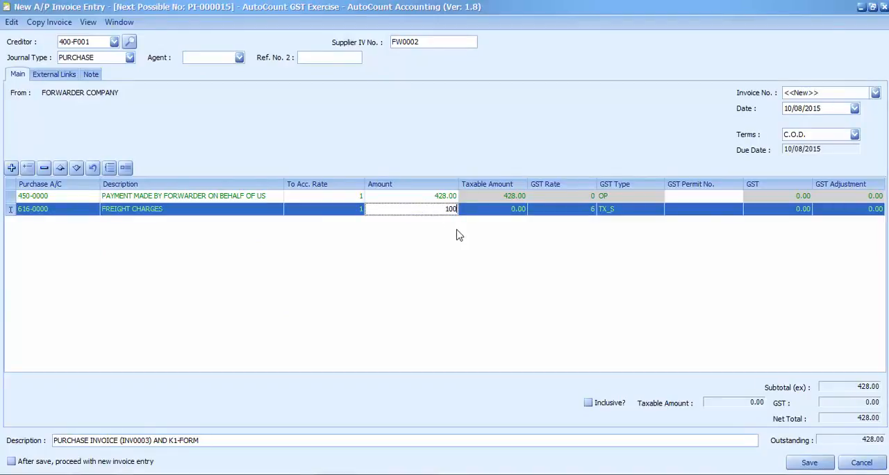
key(Return)
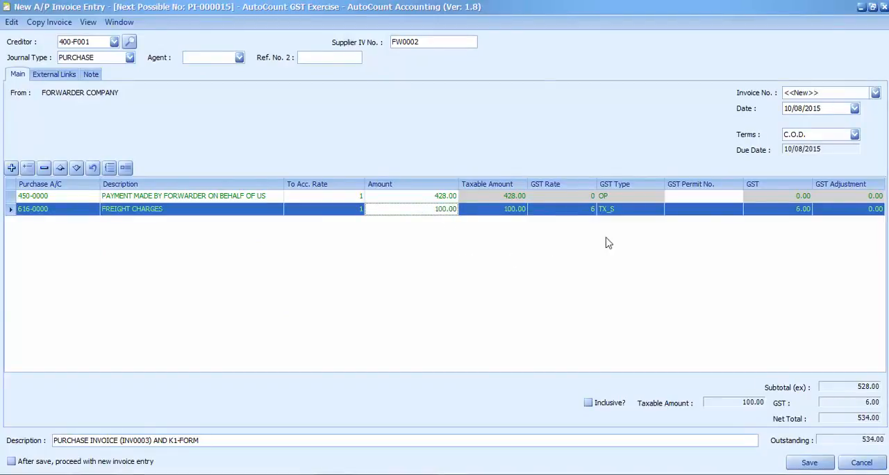
click(659, 210)
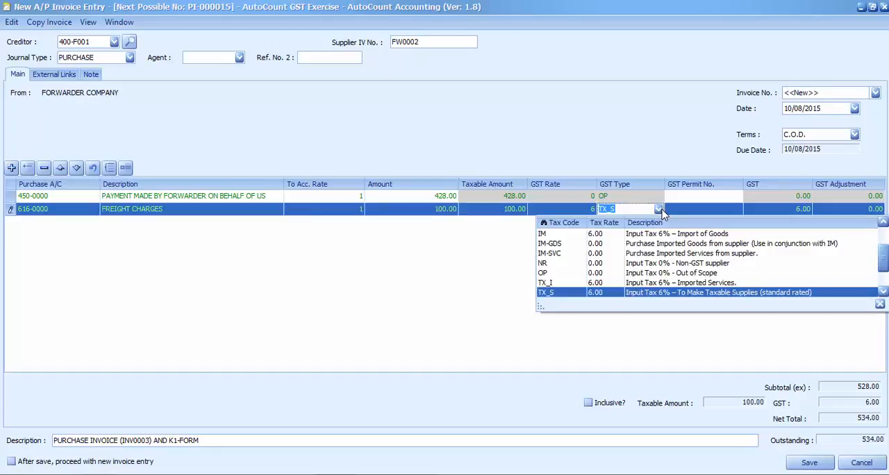
click(554, 293)
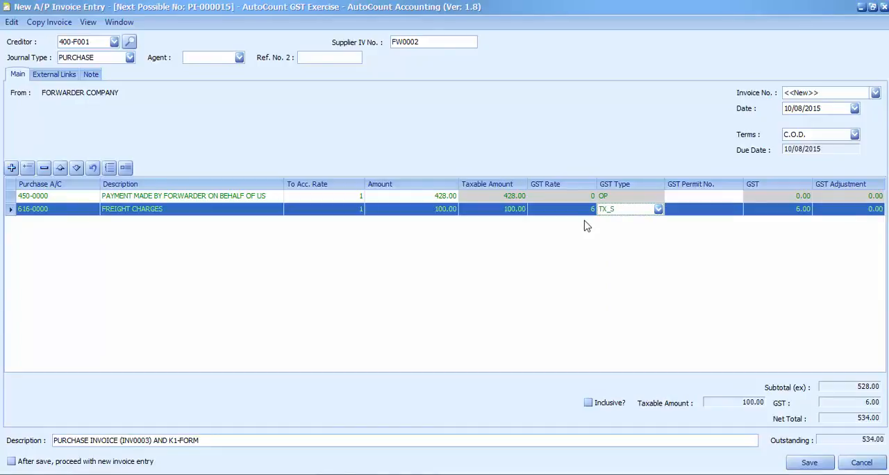
Step: Add a line for the FCL container charge from the example document, using account 460-0000 THIRD PARTY PAID ON BEHALF
click(391, 474)
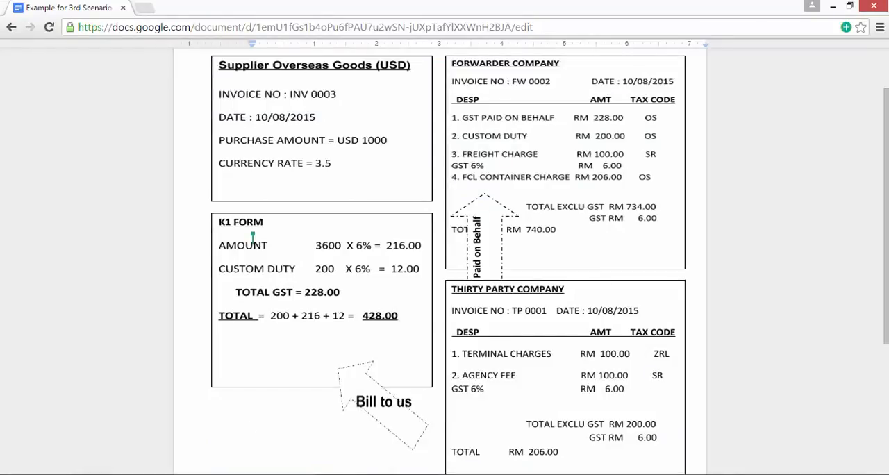
click(392, 474)
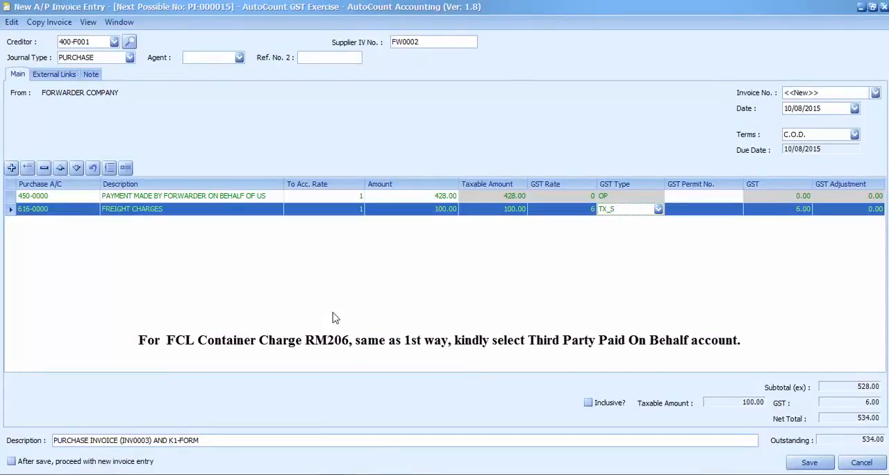
click(10, 170)
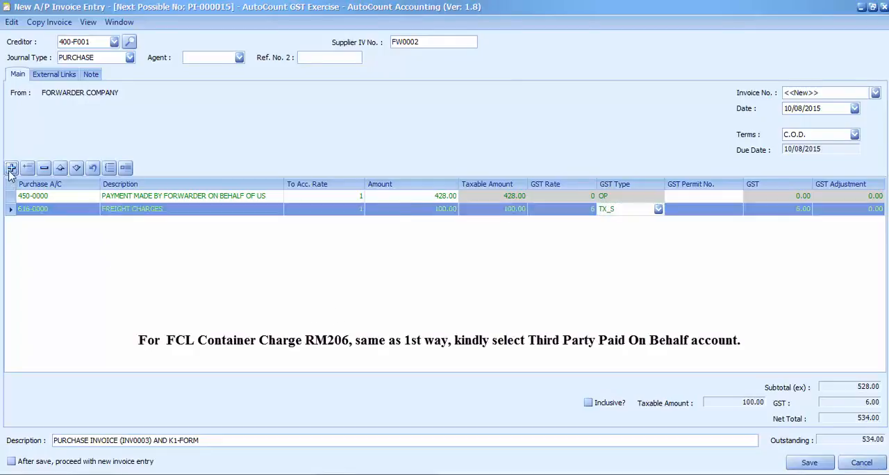
text(th)
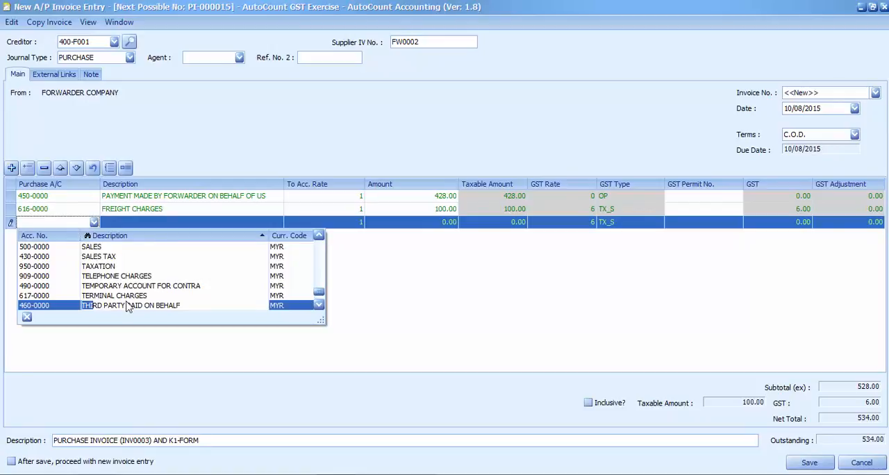
click(129, 307)
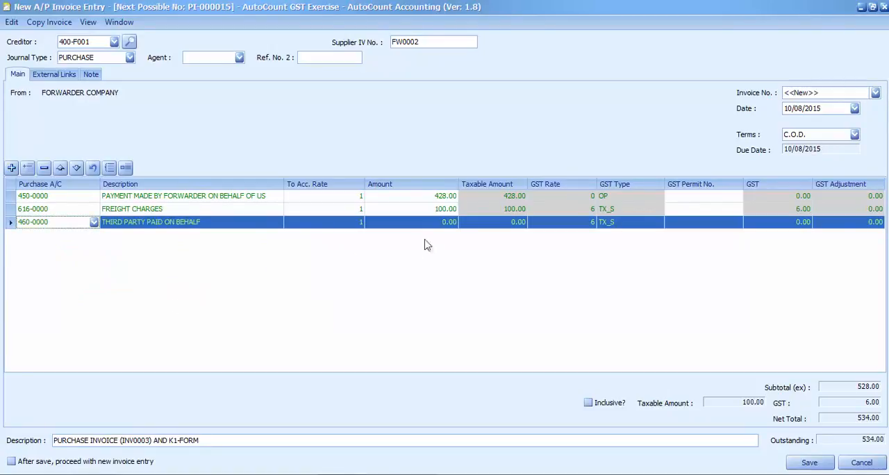
Step: Set the third party paid on behalf line's amount to 206.00 and its GST type to OP
click(444, 231)
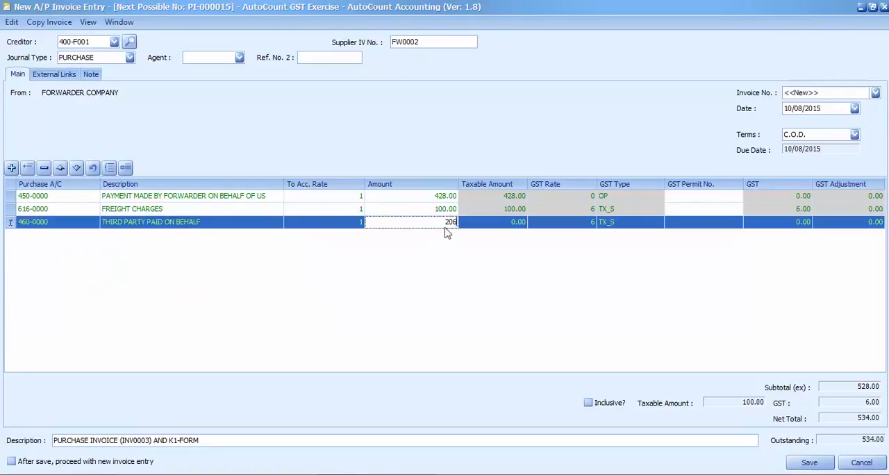
key(Return)
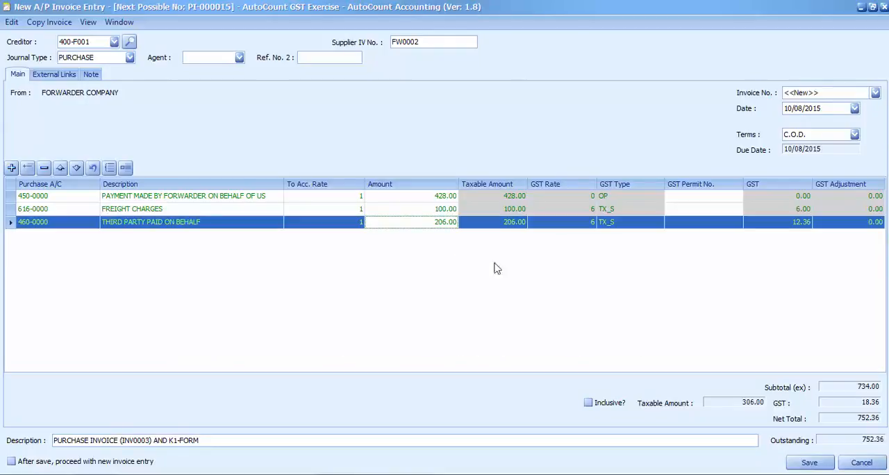
click(657, 225)
click(658, 229)
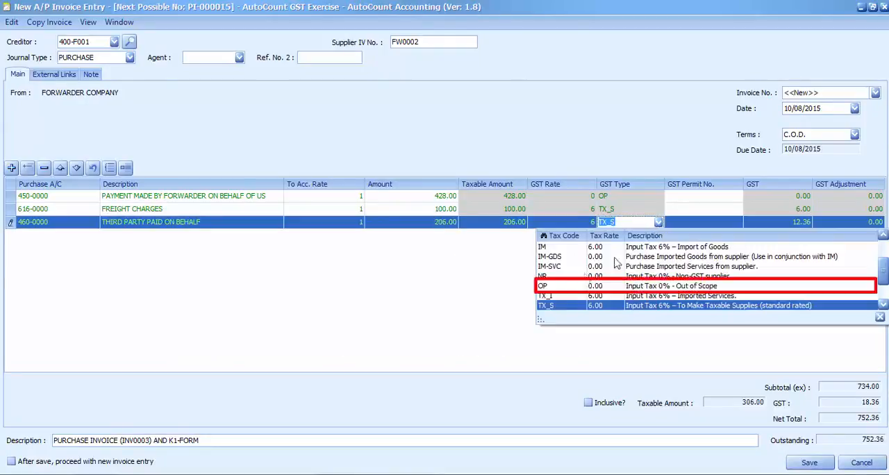
click(546, 292)
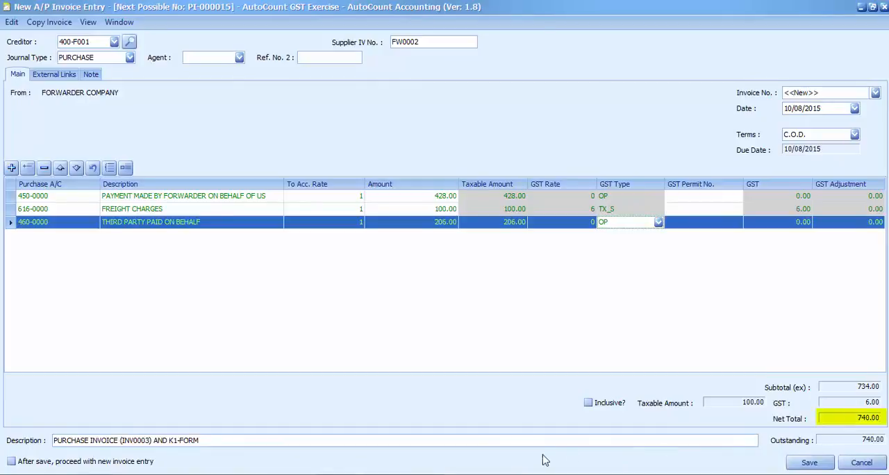
Step: Compare the net total with the forwarder's invoice in the example document, then save the A/P invoice and close the invoice list
click(402, 473)
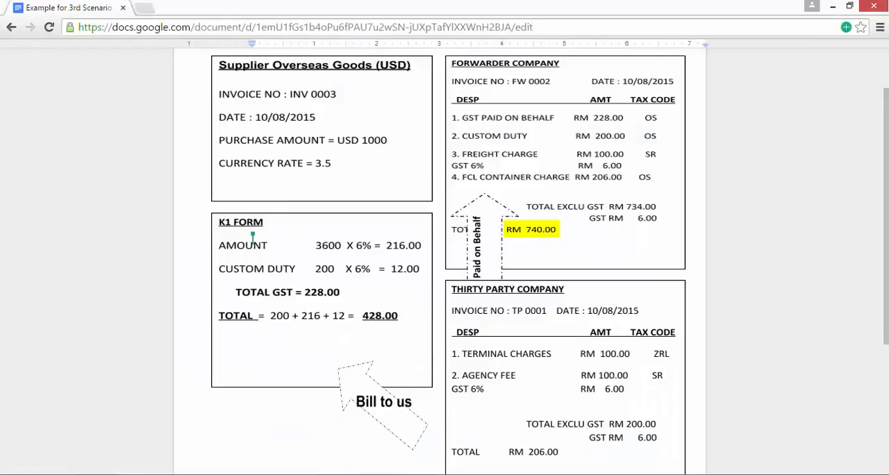
key(alt+Tab)
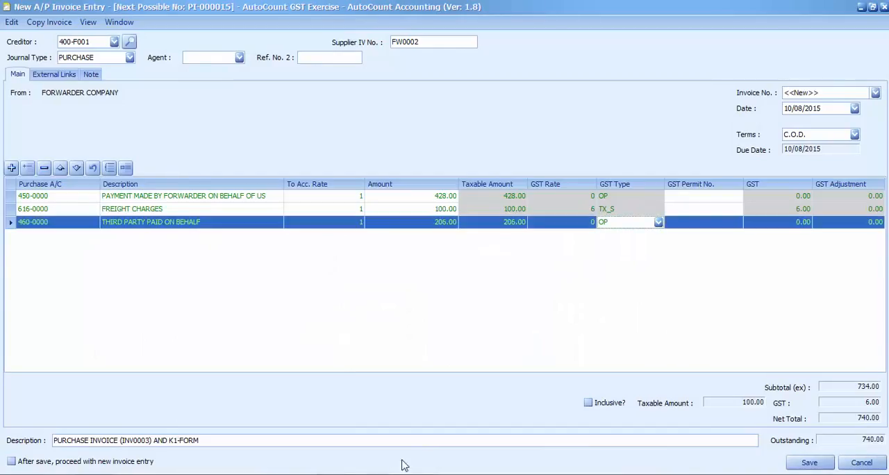
click(805, 462)
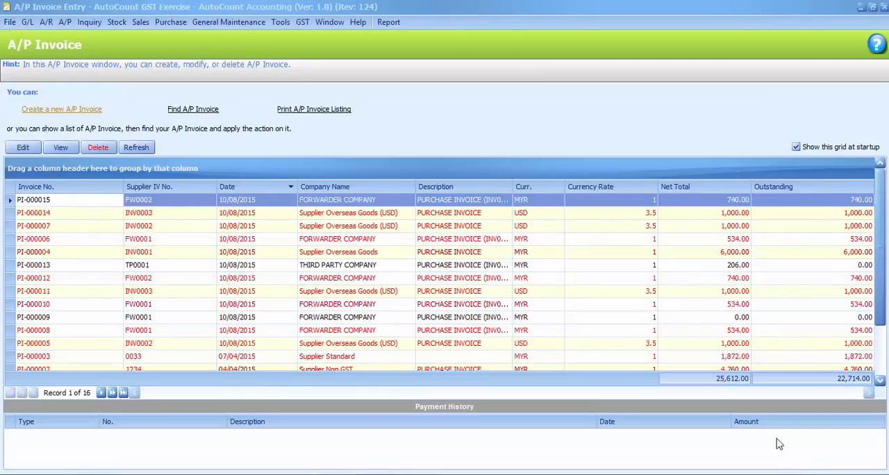
click(884, 7)
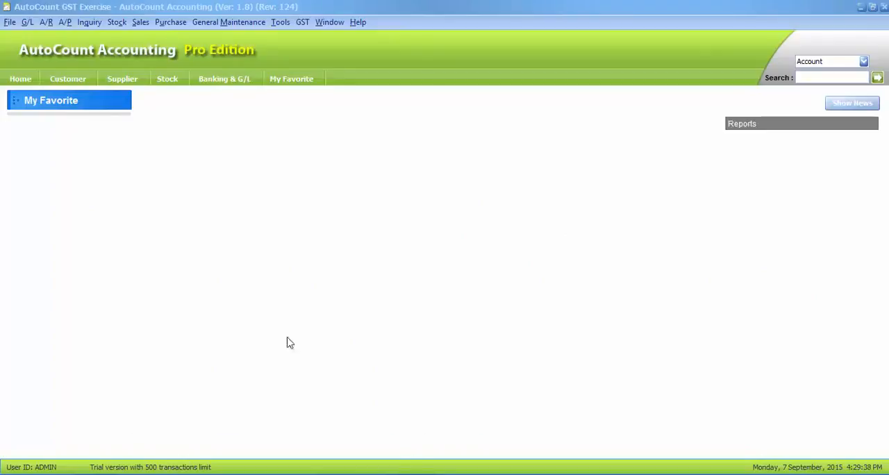
Step: Create a new A/P invoice with THIRD PARTY COMPANY (400-T001) as the creditor
click(65, 25)
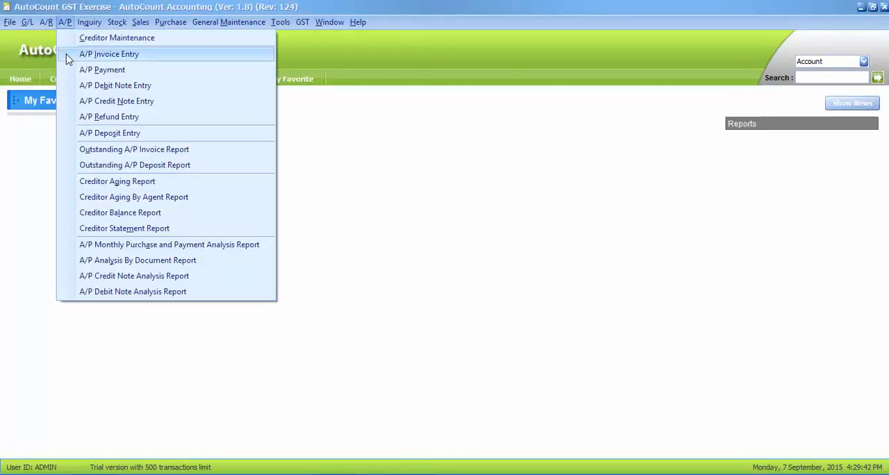
click(68, 55)
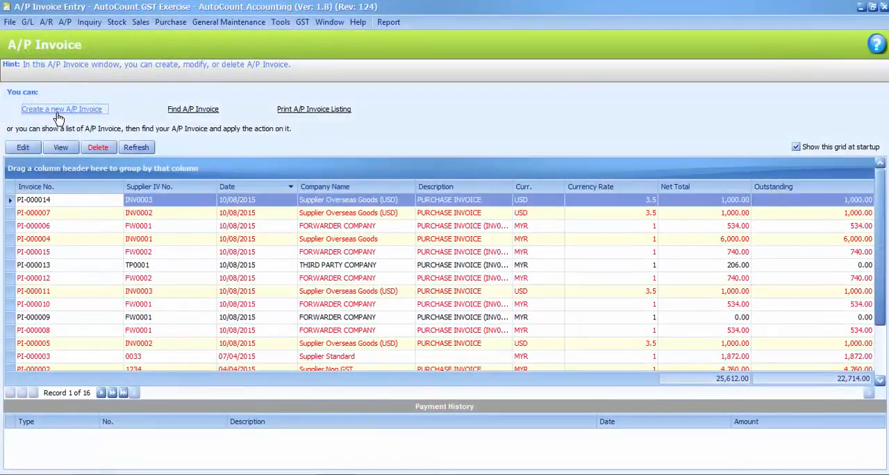
click(56, 113)
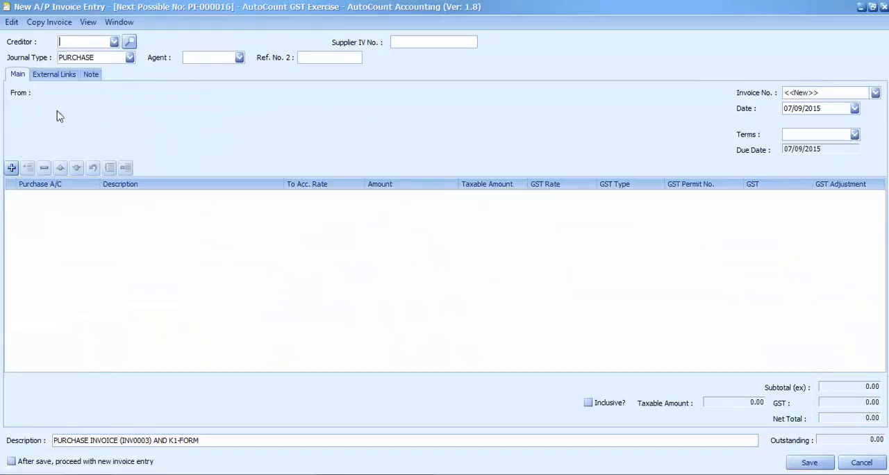
click(114, 42)
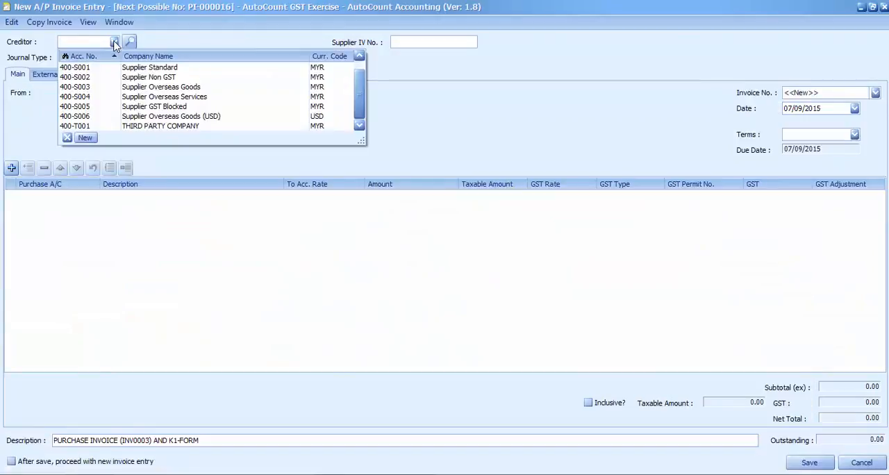
click(133, 127)
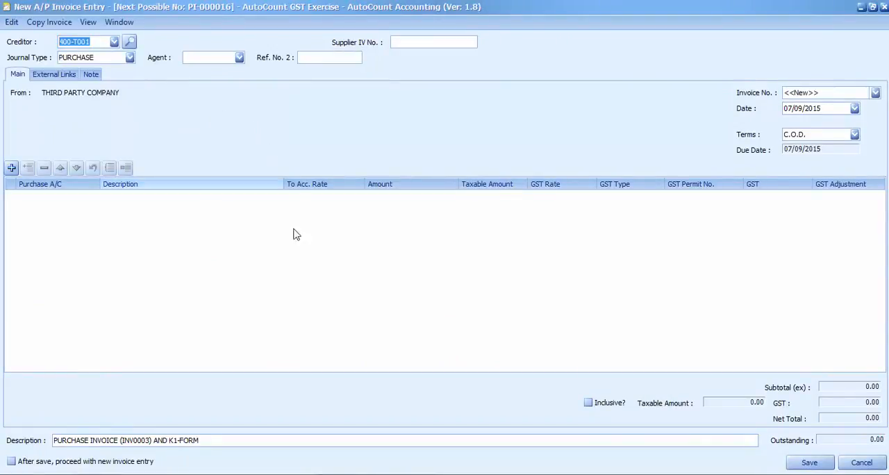
Step: Give the third party's A/P invoice the supplier invoice number TP0001 and the date 10/08/2015, following the example document
click(375, 474)
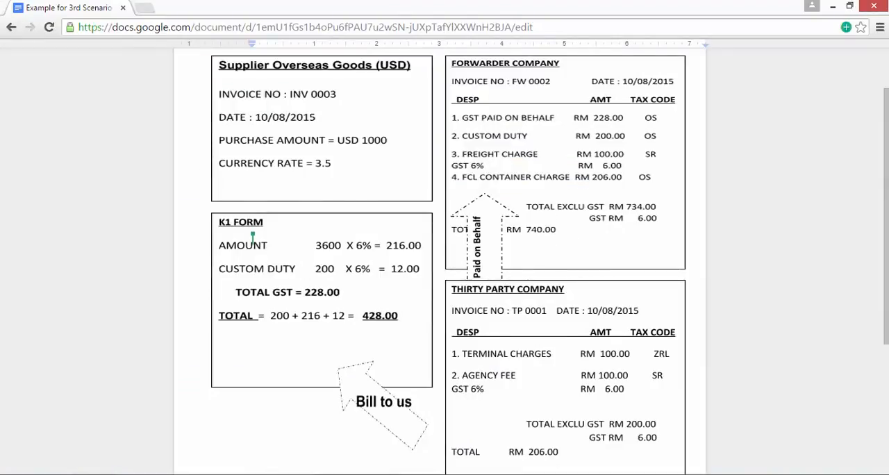
click(374, 474)
click(403, 41)
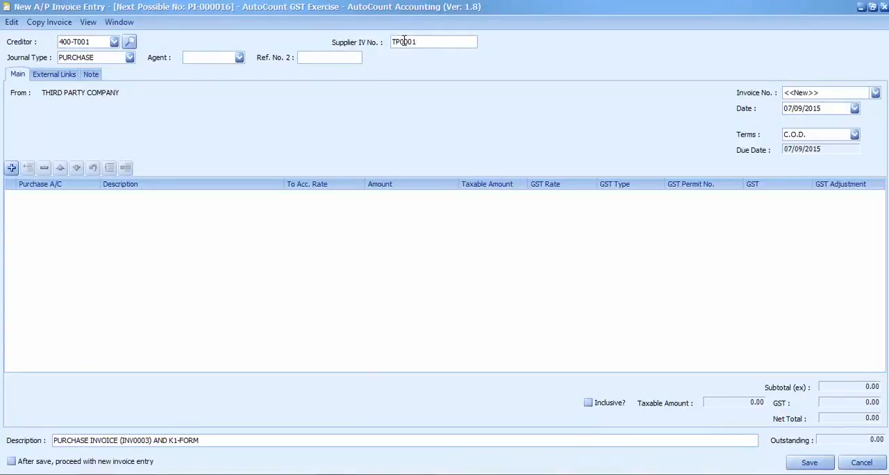
click(854, 109)
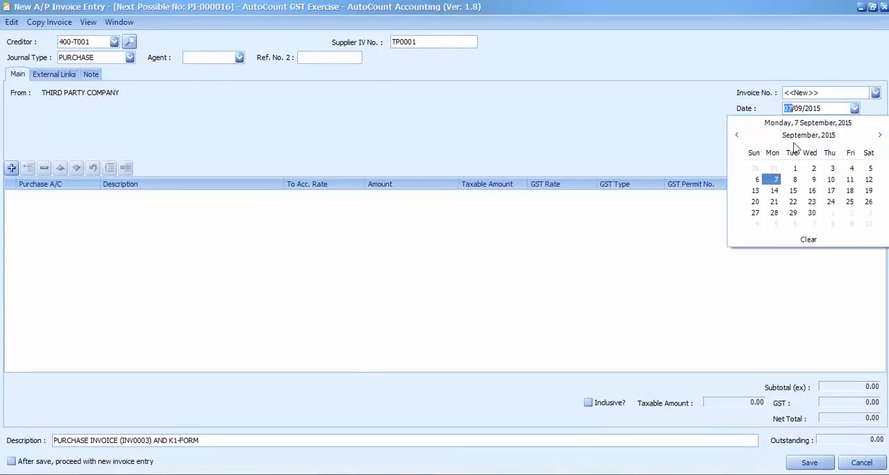
click(737, 136)
click(772, 190)
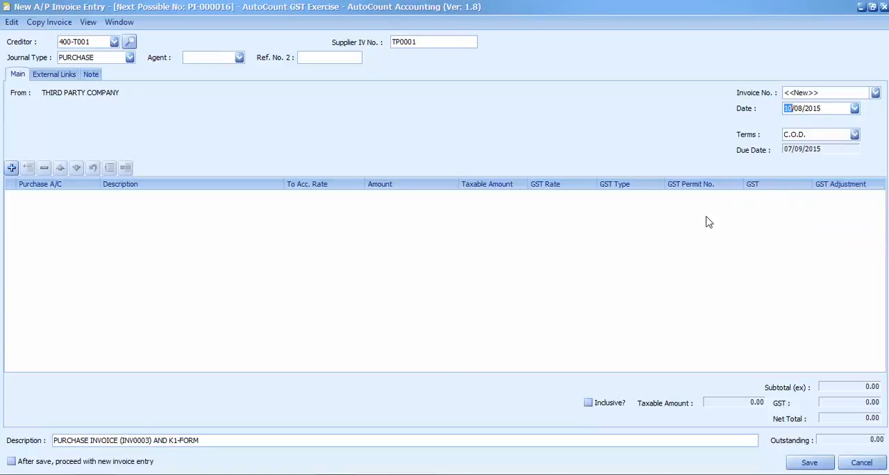
Step: Add a line for the third party's terminal charges, using account 617-0000 TERMINAL CHARGES
click(385, 474)
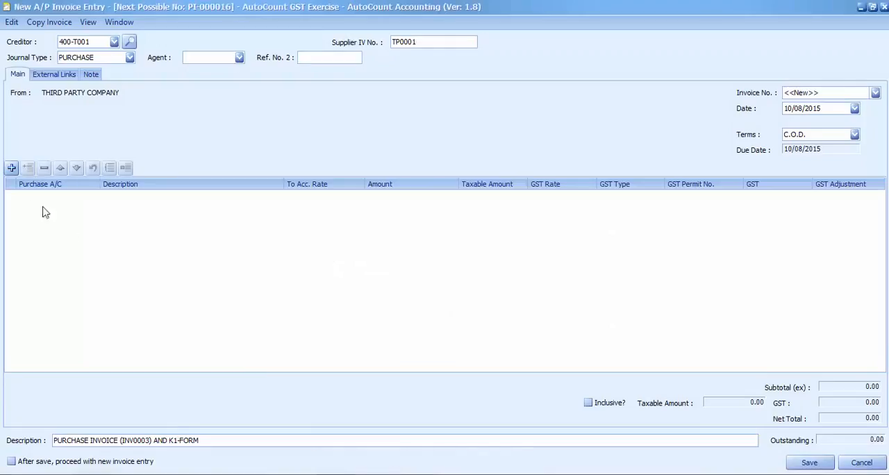
click(12, 168)
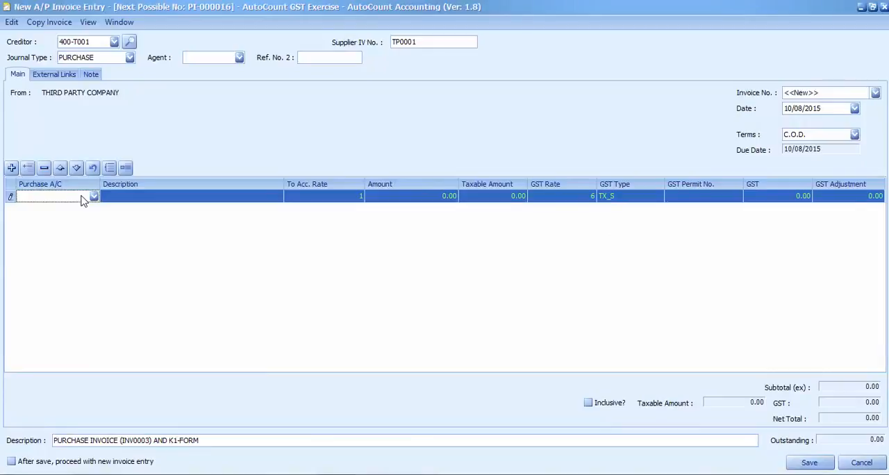
text(ter)
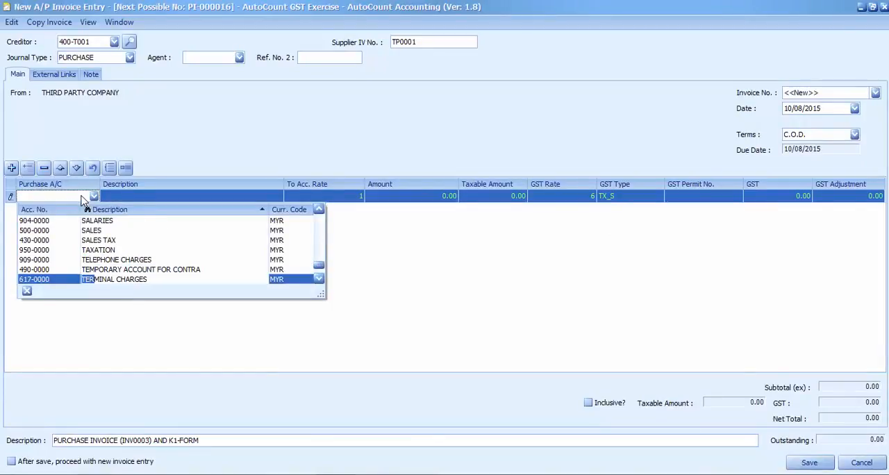
click(104, 279)
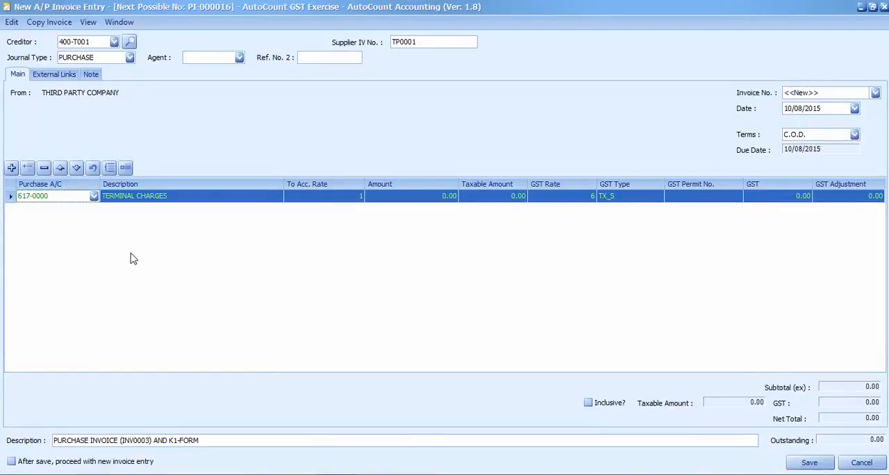
Step: Set the terminal charges line's amount to 100.00 and its GST type to ZP
click(429, 200)
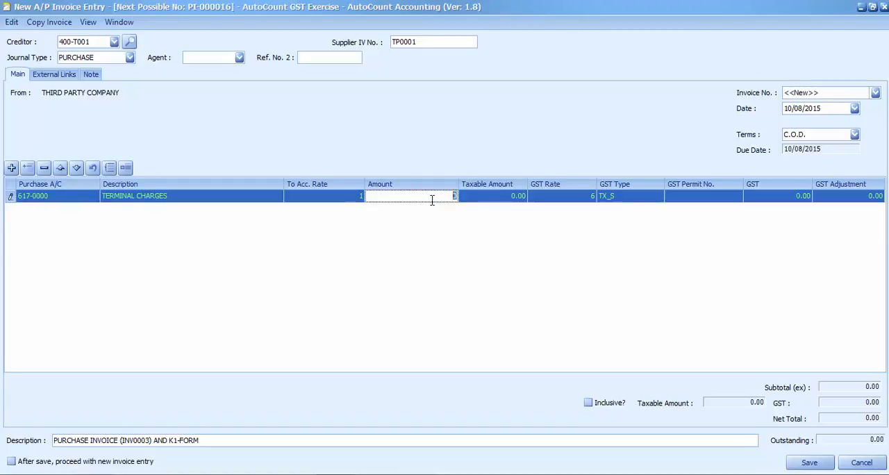
click(484, 240)
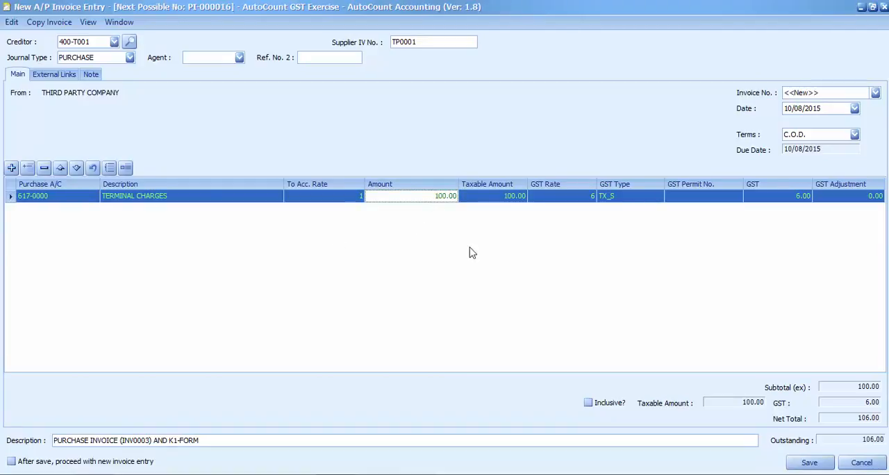
click(658, 197)
click(582, 272)
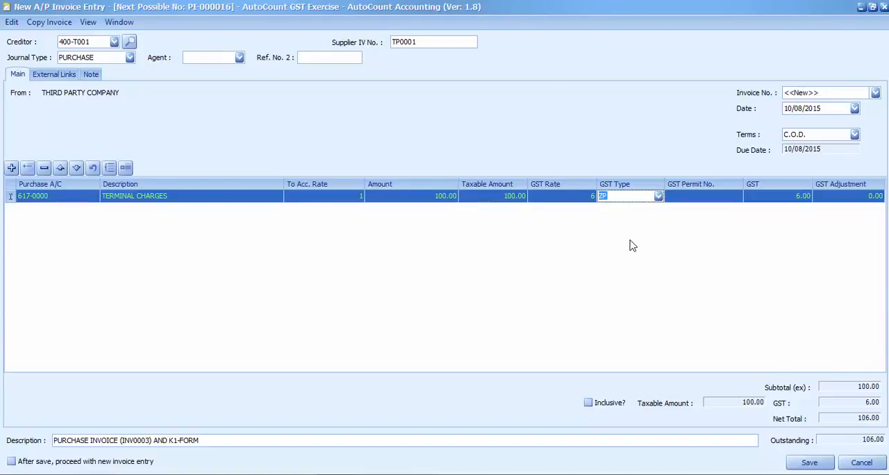
Step: Check the third party's charges in the example document, then add an invoice line using account 618-0000 AGENCY FEE
click(411, 474)
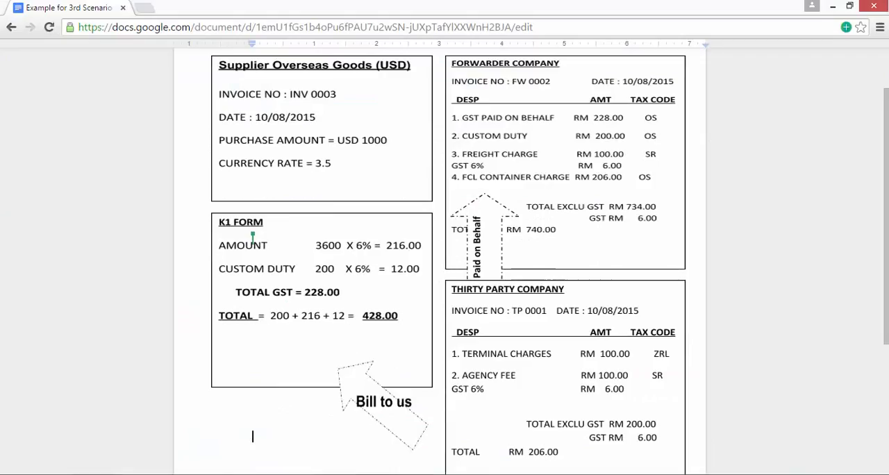
key(alt+Tab)
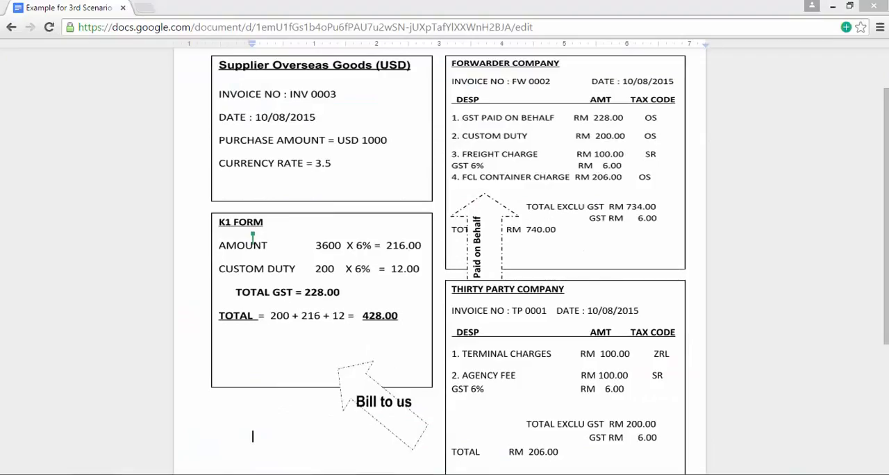
click(11, 168)
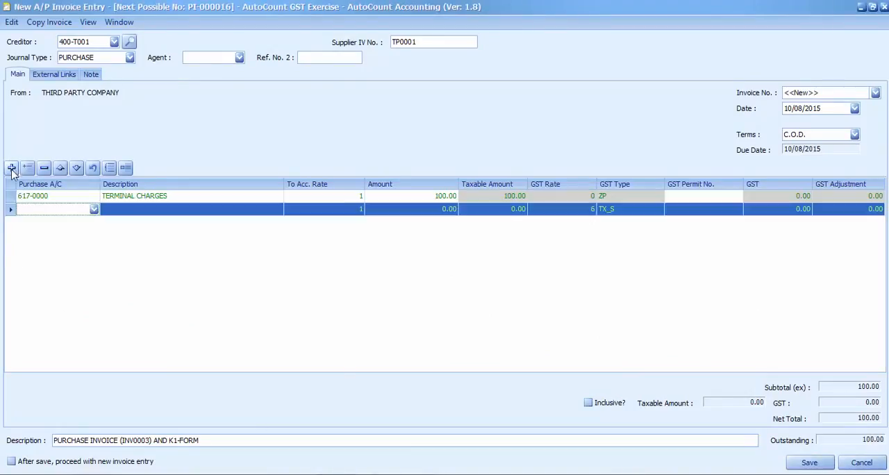
click(47, 212)
text(ge)
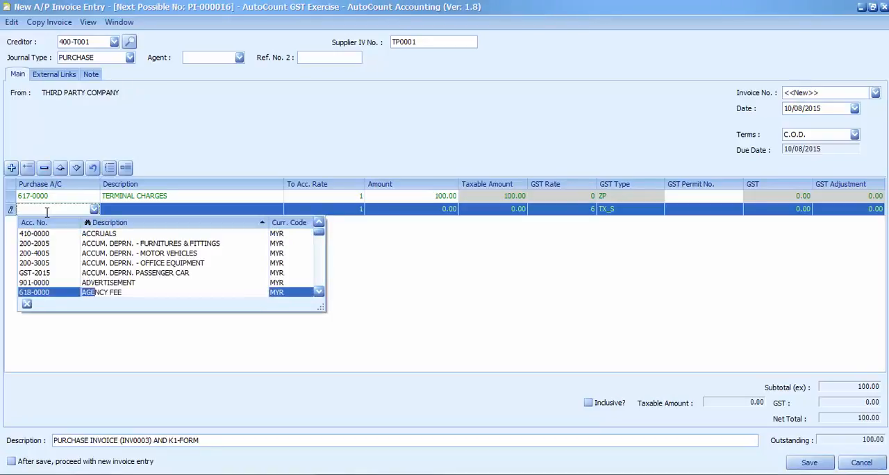
click(97, 293)
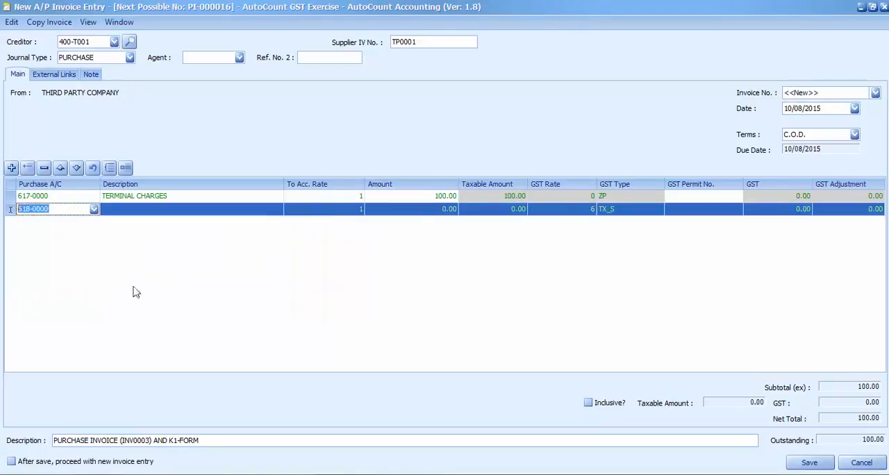
Step: Give the agency fee line an amount of 100.00 and choose TX_S as its GST type
click(406, 212)
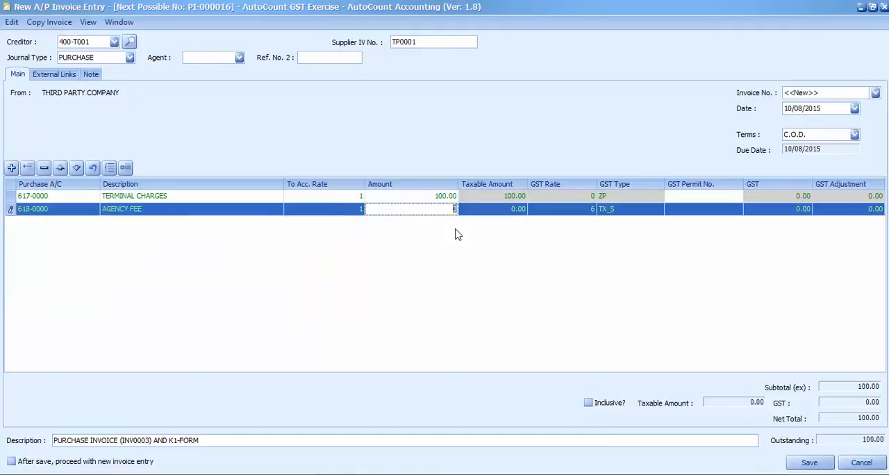
text(100)
key(Return)
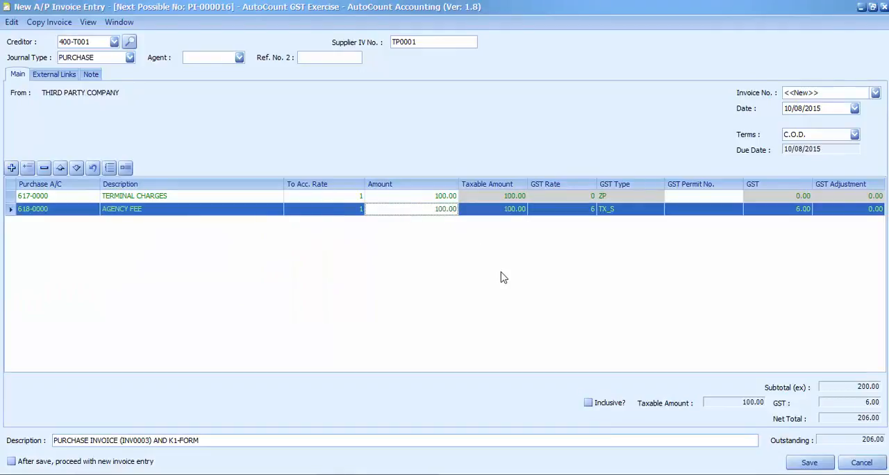
click(662, 214)
click(604, 269)
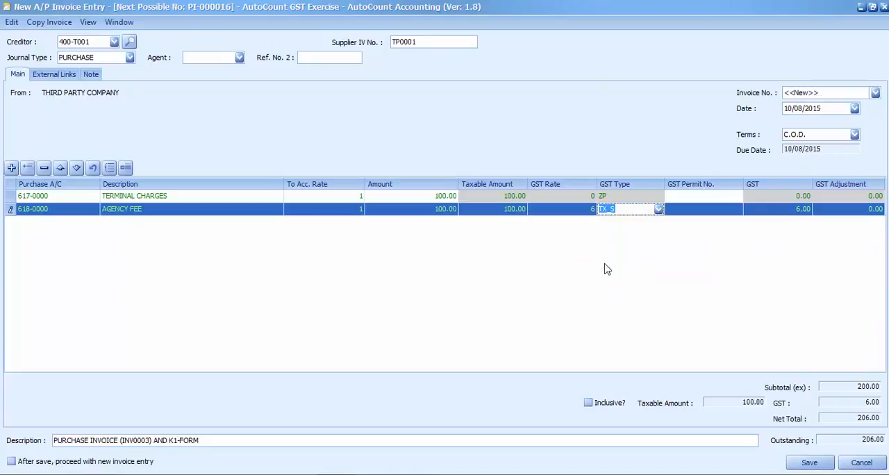
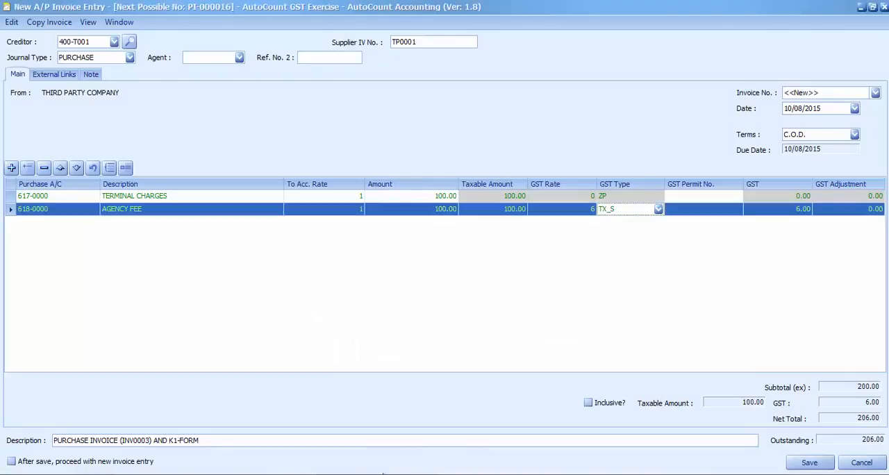
Step: Save the third party's A/P invoice, close the invoice list and start a new A/P payment
click(805, 463)
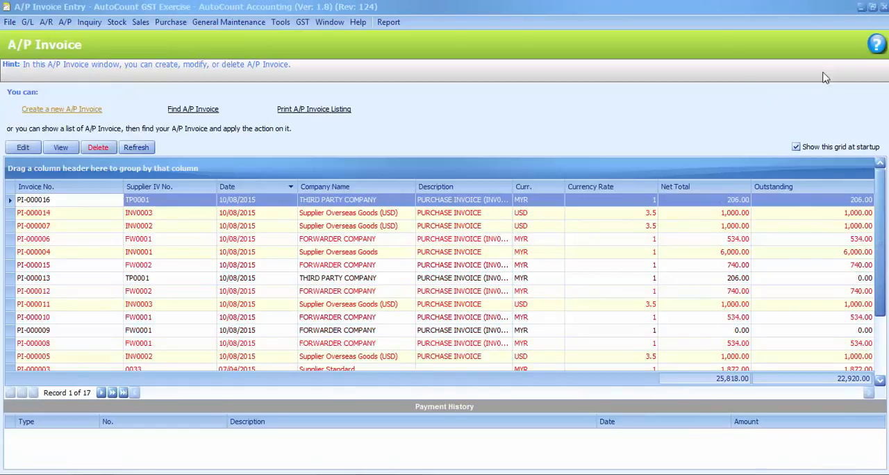
click(878, 19)
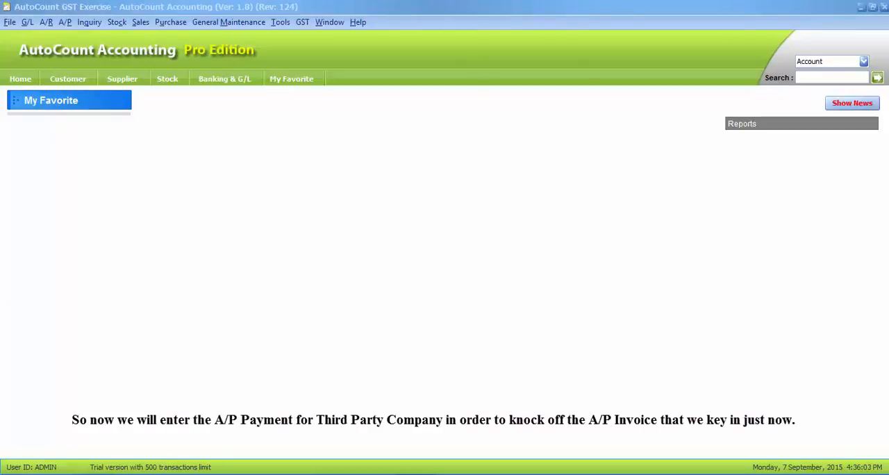
click(64, 23)
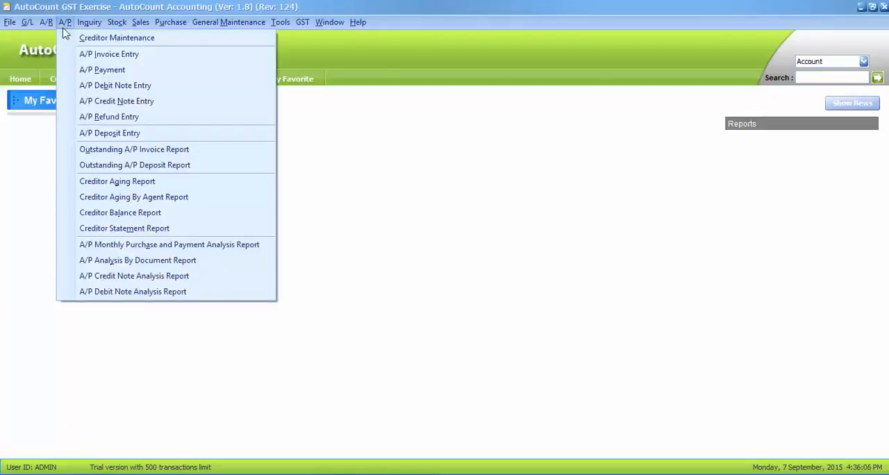
click(69, 74)
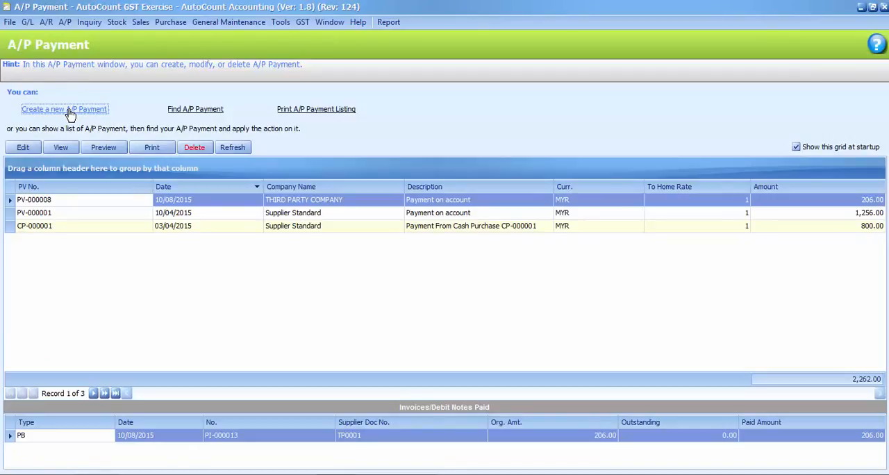
click(70, 111)
Step: Set the payment's creditor to THIRD PARTY COMPANY and its date to 10/08/2015
click(124, 41)
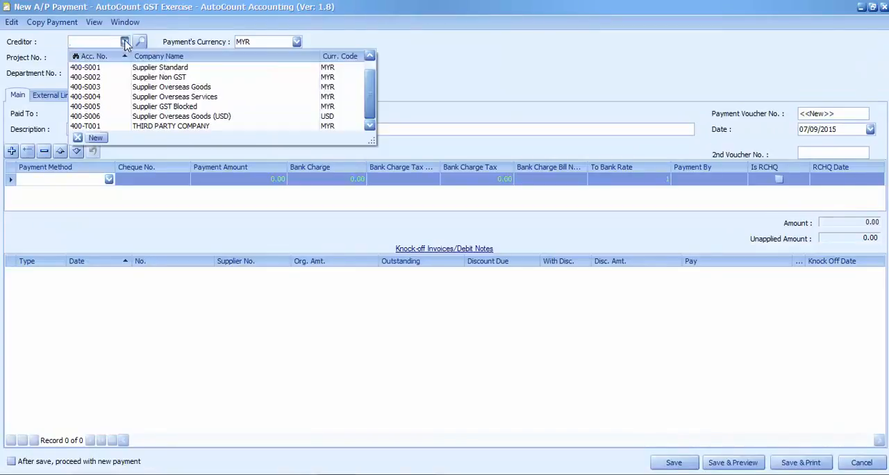
click(118, 126)
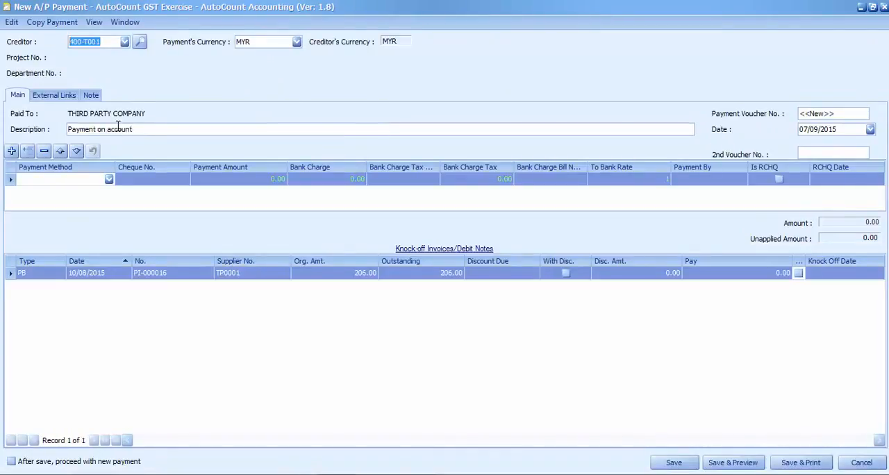
click(870, 129)
click(737, 155)
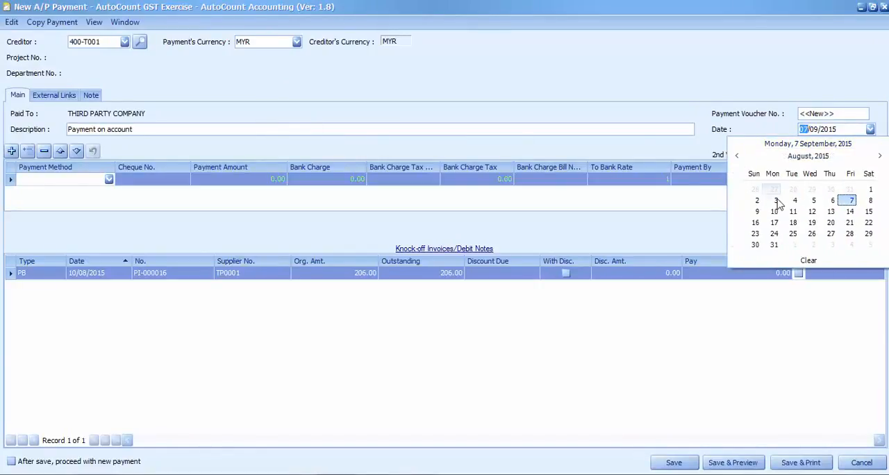
click(775, 211)
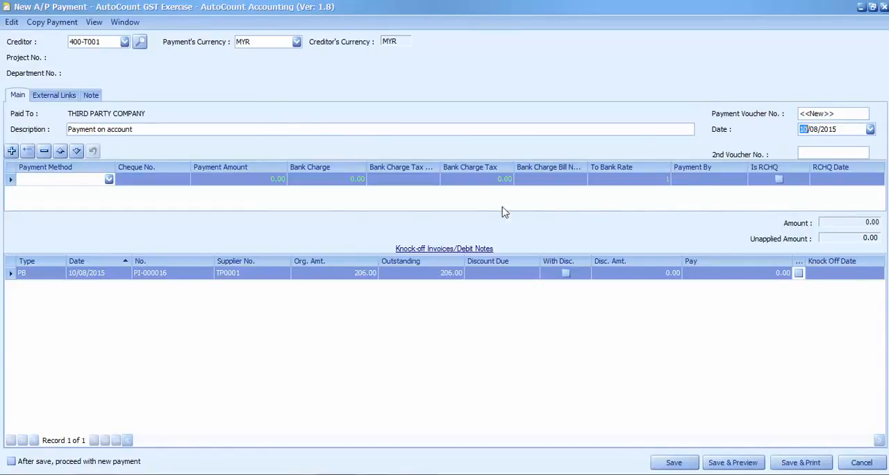
Step: Choose THIRD PARTY PAID ON as the payment method and enter a payment amount of 206.00
click(108, 179)
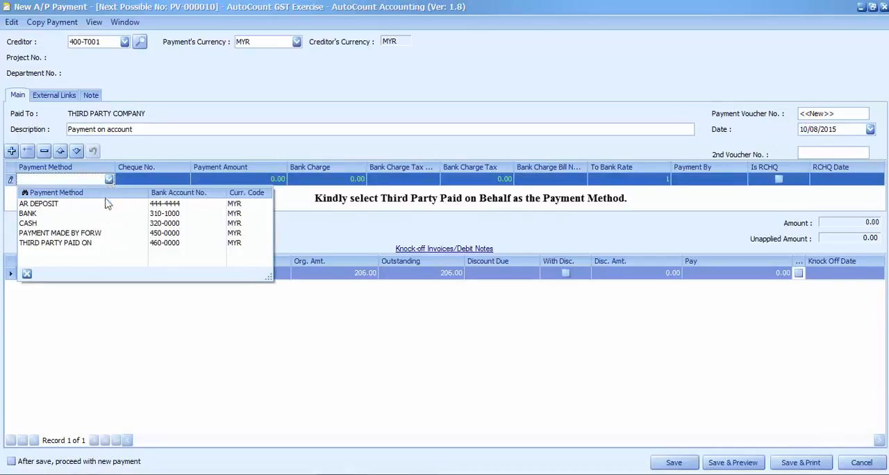
click(87, 242)
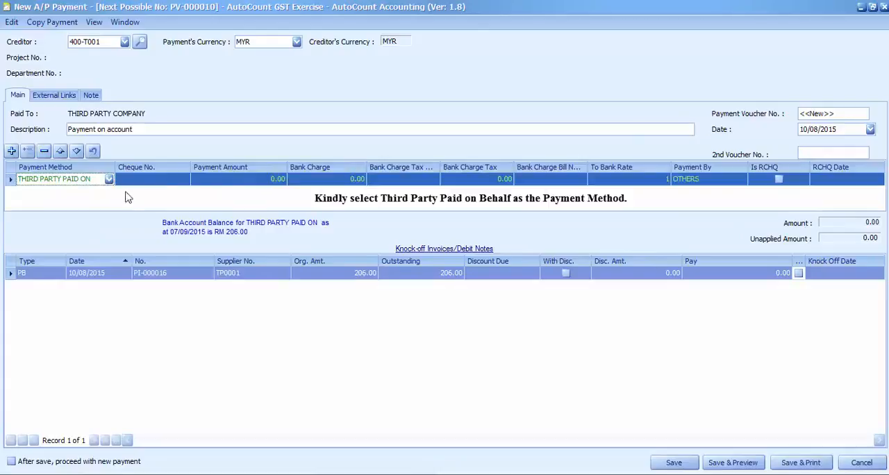
click(260, 179)
text(20)
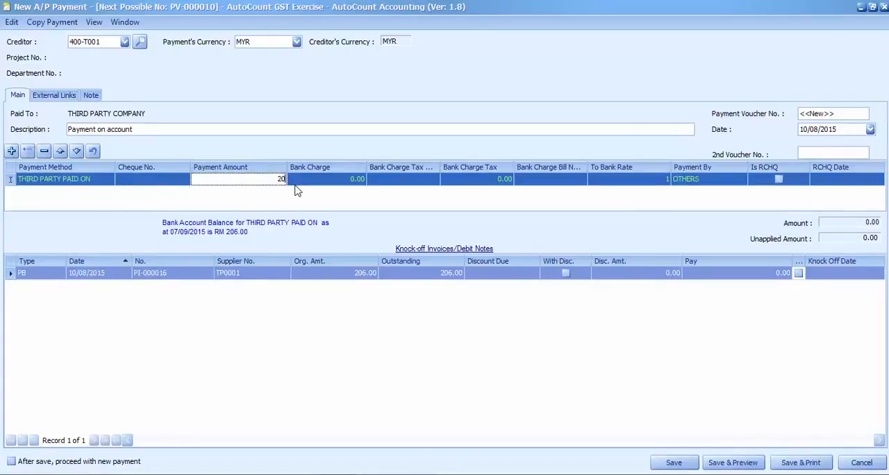
text(6)
key(Return)
Step: Knock off the third party's invoice TP0001 with this payment, save the payment and close the payment list
click(797, 272)
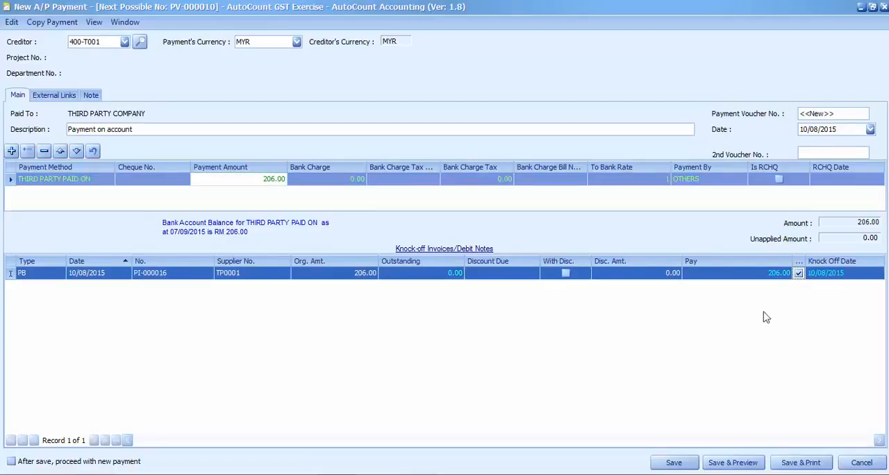
click(673, 464)
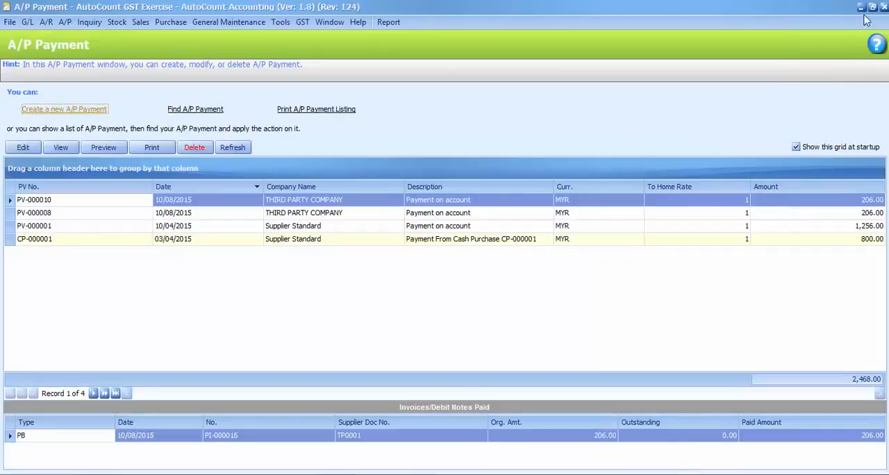
click(883, 6)
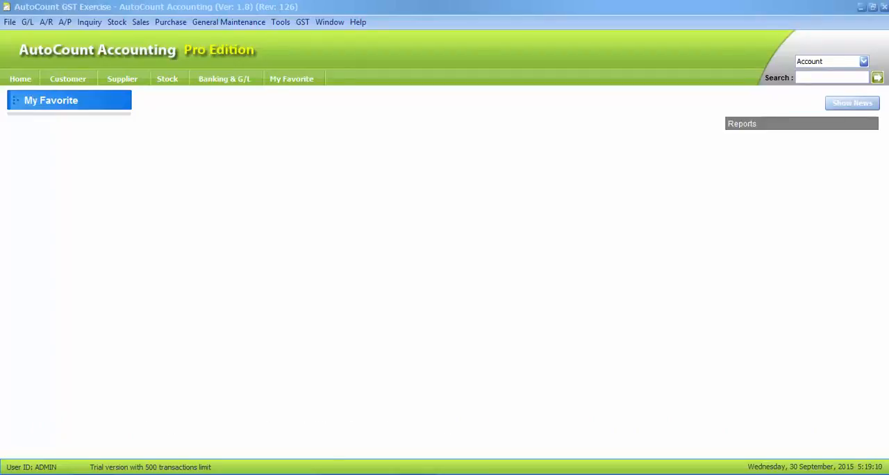
Step: Examine the August 2015 GST-03 return with its options hidden, and drill down into the total input tax in a maximized window
click(367, 456)
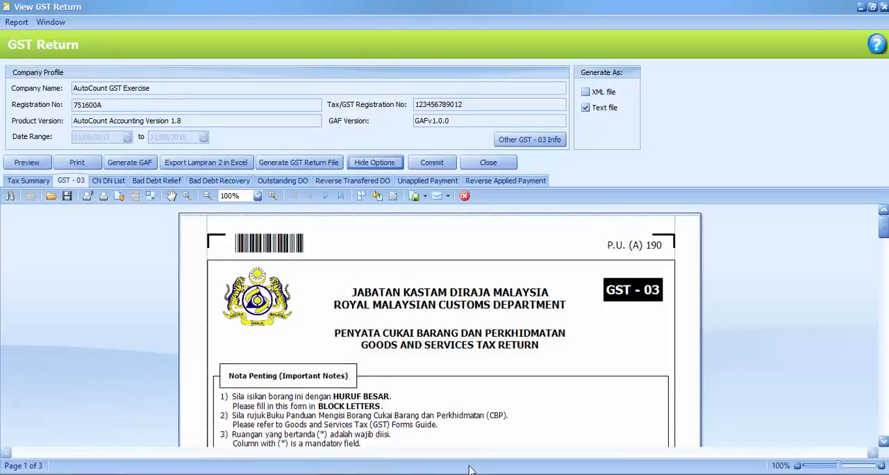
click(394, 165)
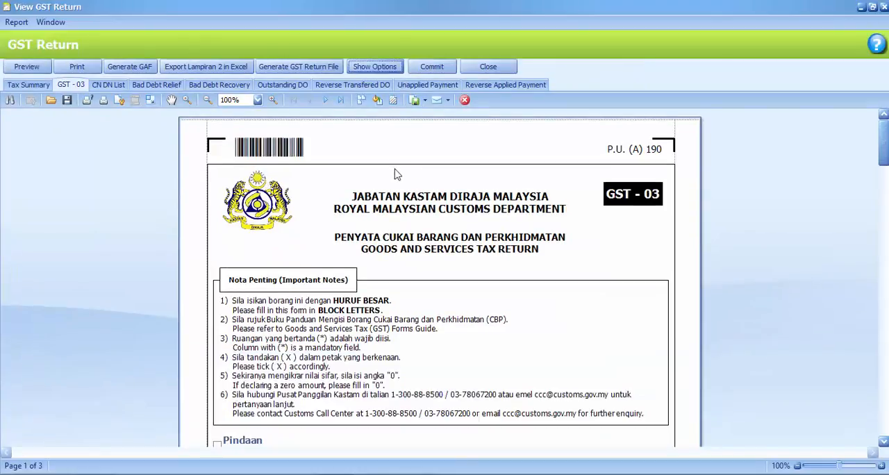
scroll(795, 364, down, 7)
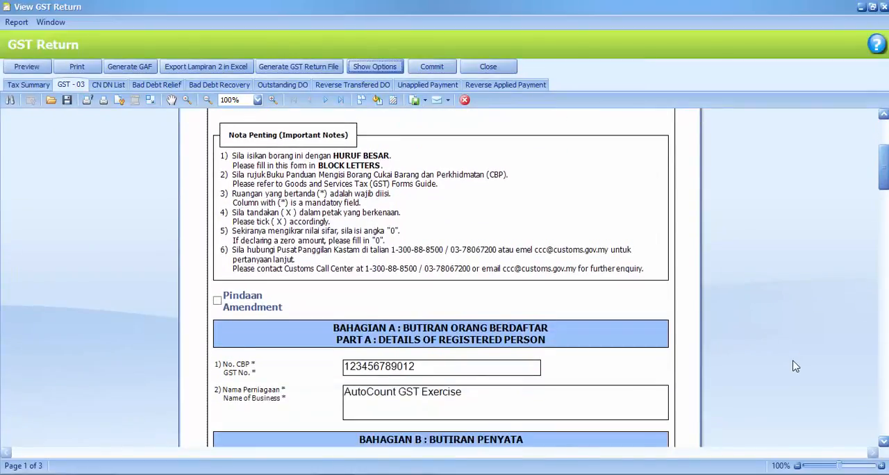
scroll(795, 365, down, 8)
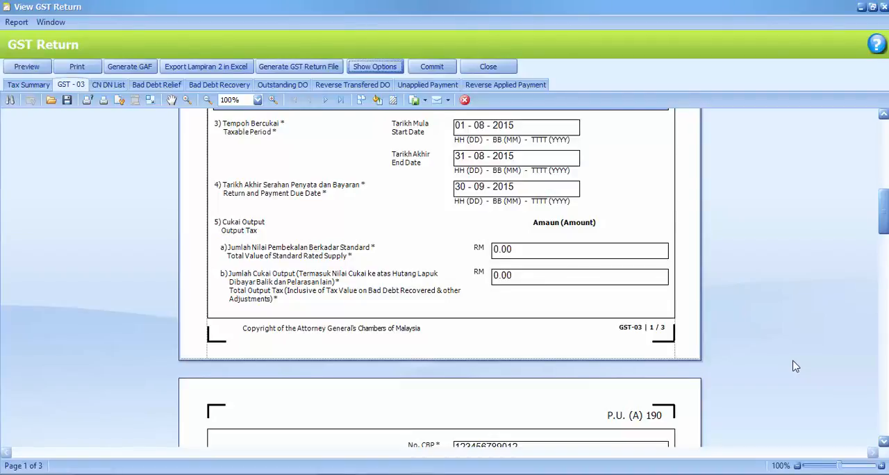
scroll(795, 366, down, 5)
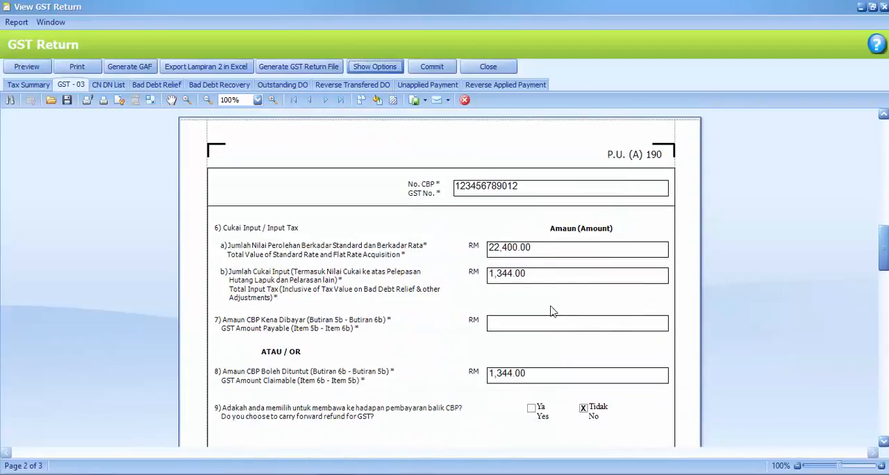
double_click(510, 278)
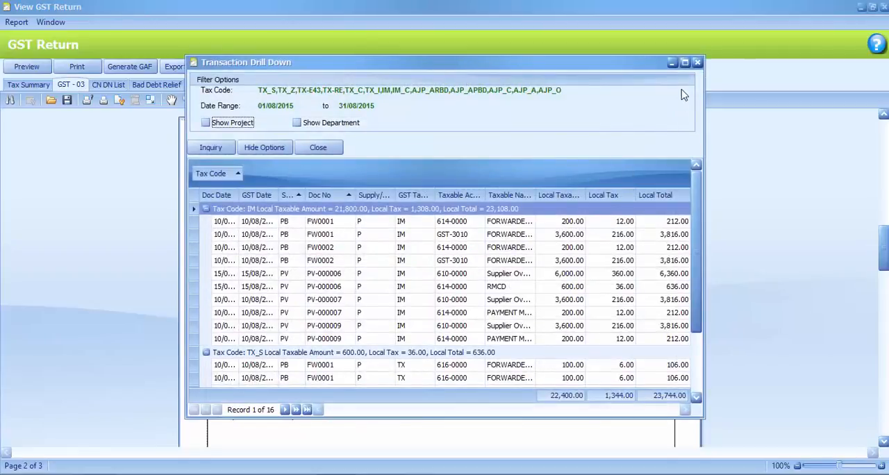
click(683, 63)
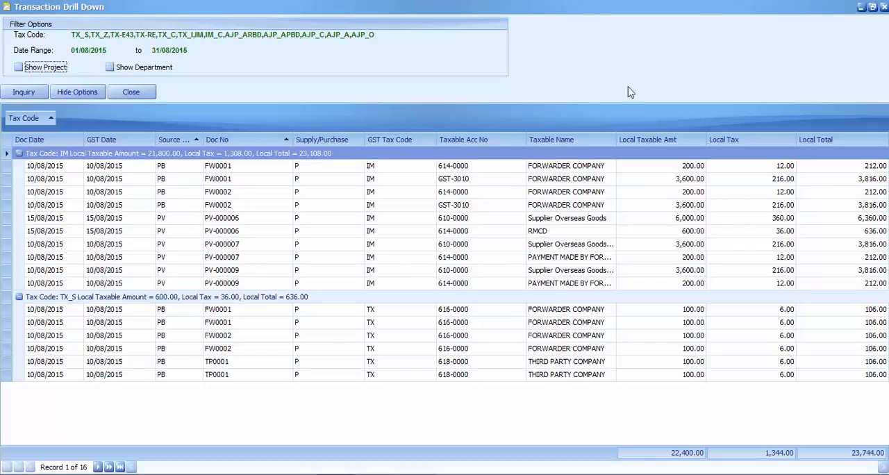
Step: Examine the forwarder's two FW0002 transactions under tax code IM and view the source invoice of each
click(241, 195)
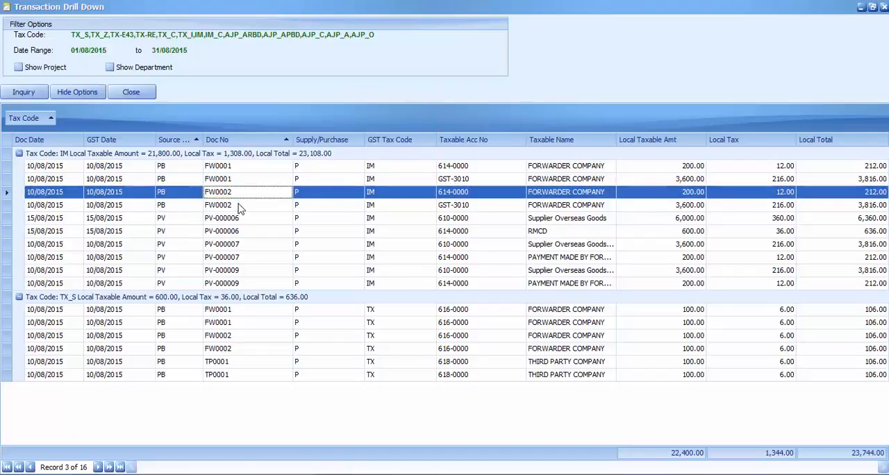
click(237, 208)
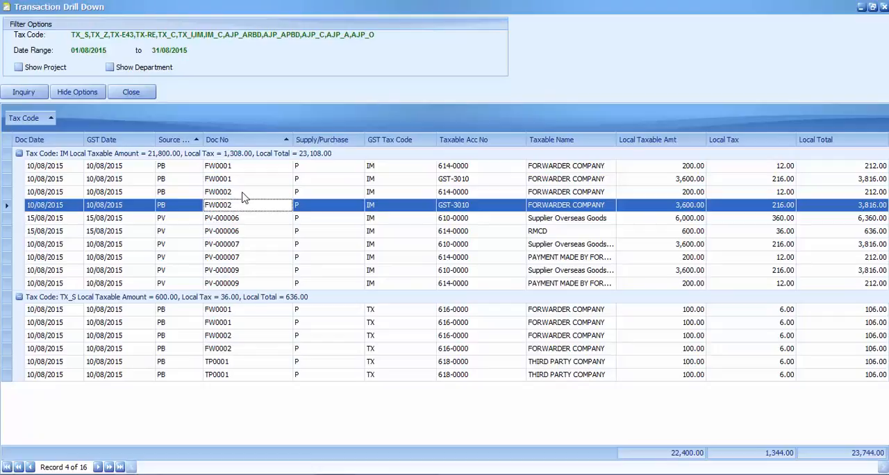
double_click(242, 194)
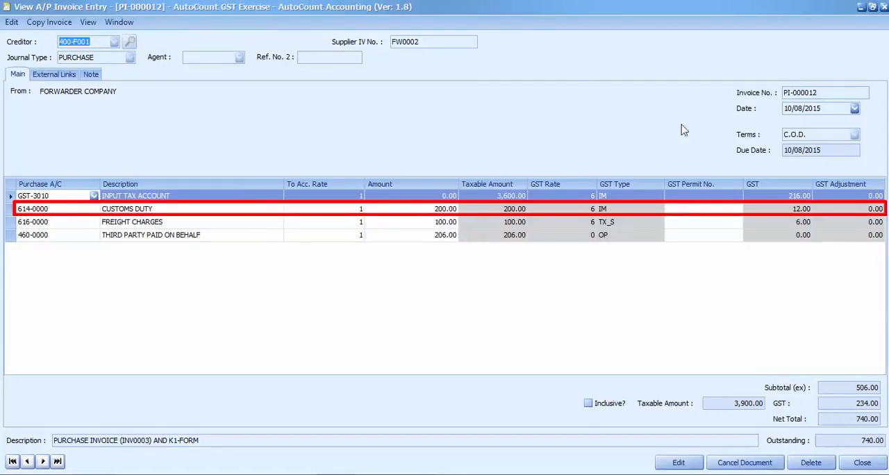
click(883, 7)
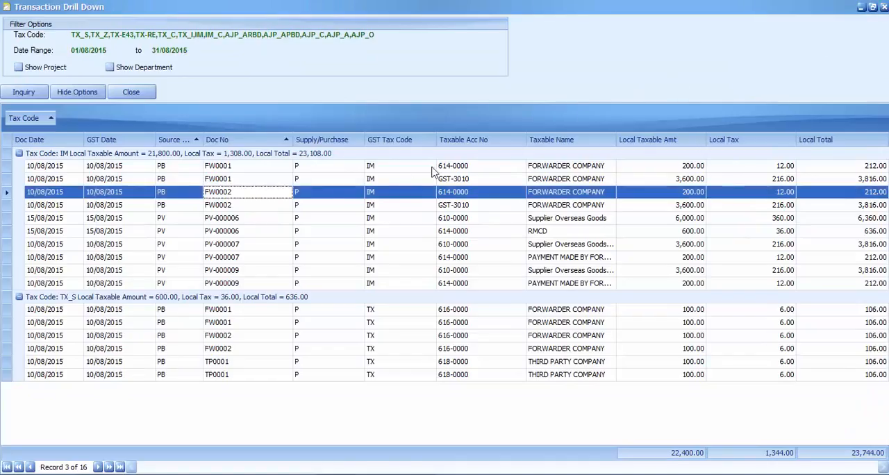
double_click(243, 207)
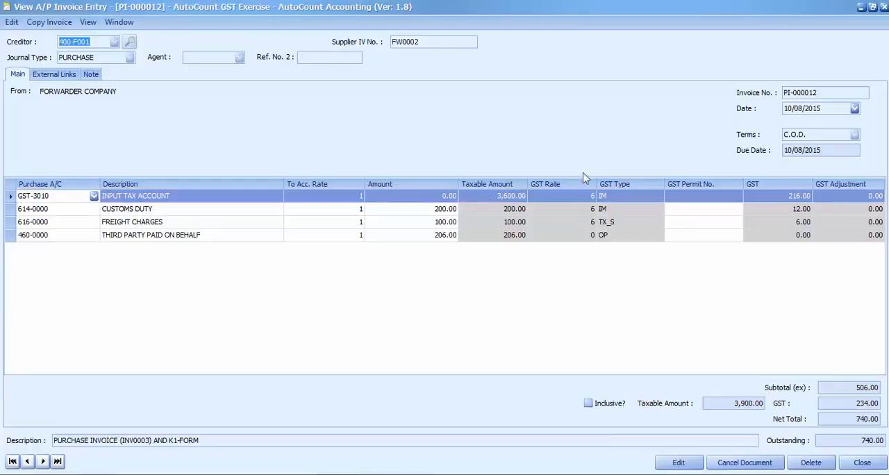
click(884, 7)
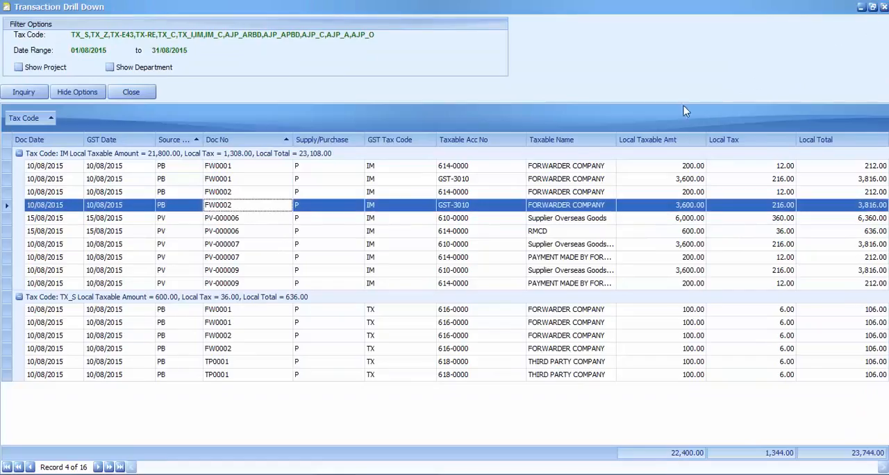
Step: View the source invoice of the forwarder's first FW0002 freight charges transaction under tax code TX_S, and close it again
click(227, 340)
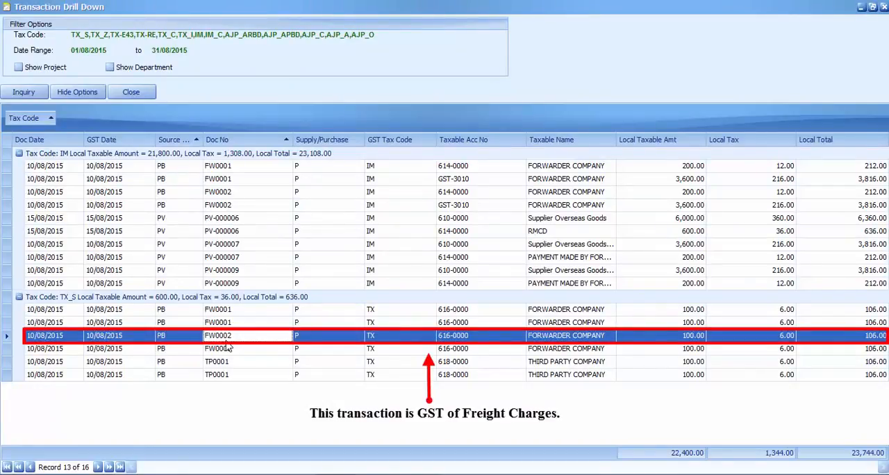
double_click(226, 346)
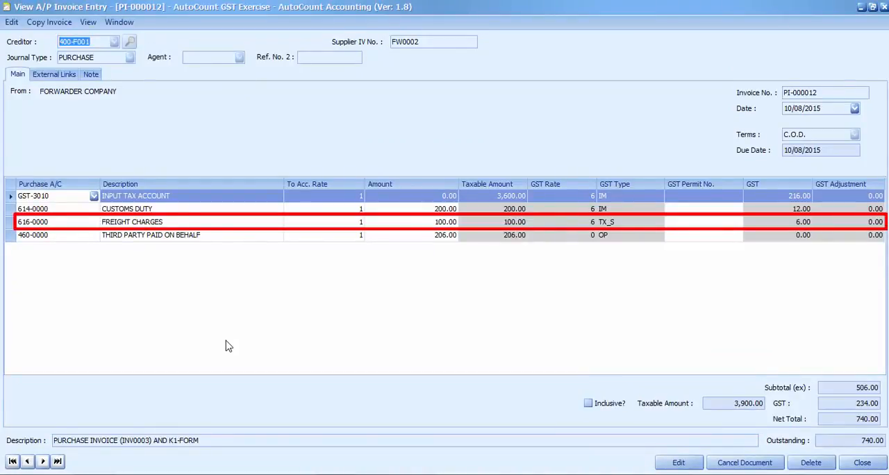
click(883, 7)
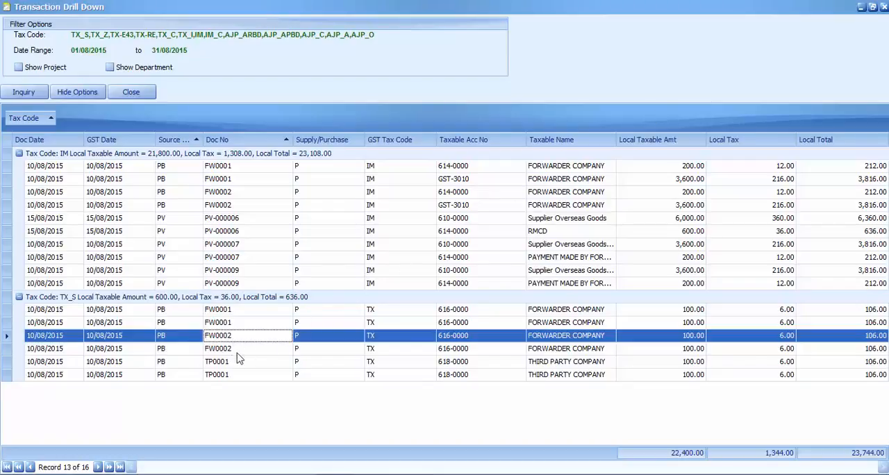
Step: View the source invoice of the third party's first TP0001 agency fee transaction, and close it again
click(218, 363)
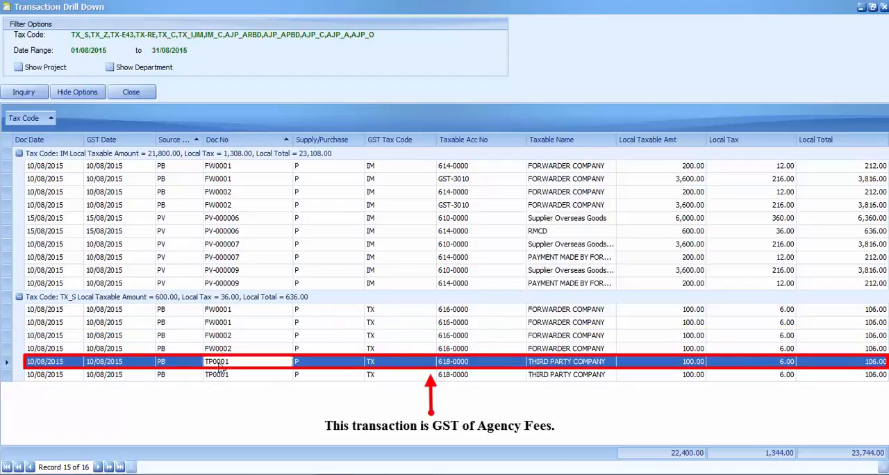
double_click(219, 366)
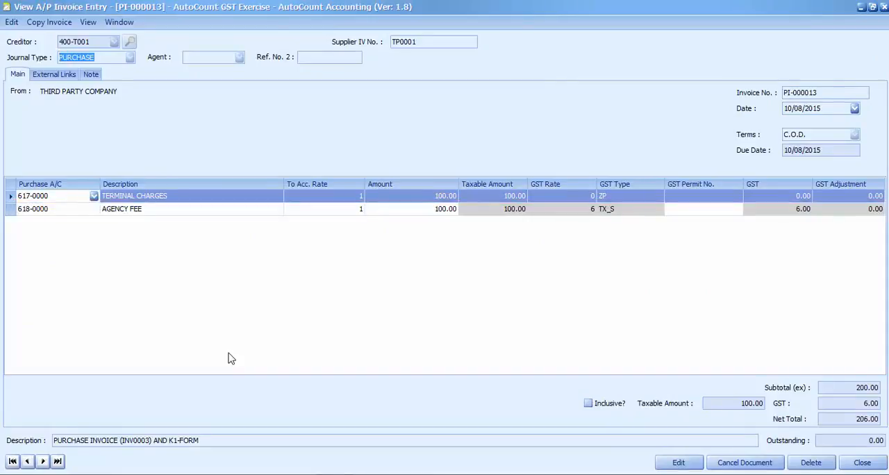
click(884, 7)
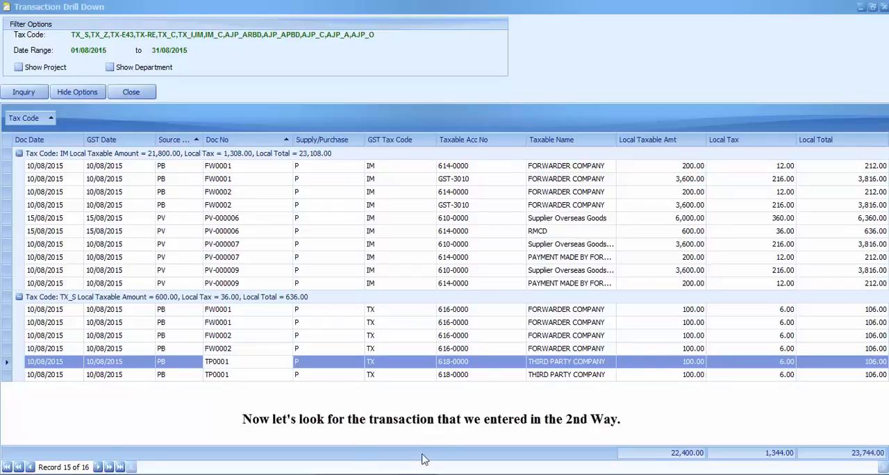
Step: Examine the two PV-000009 transactions under tax code IM, and view the imported goods one's source payment voucher in a maximized window before closing it
click(253, 274)
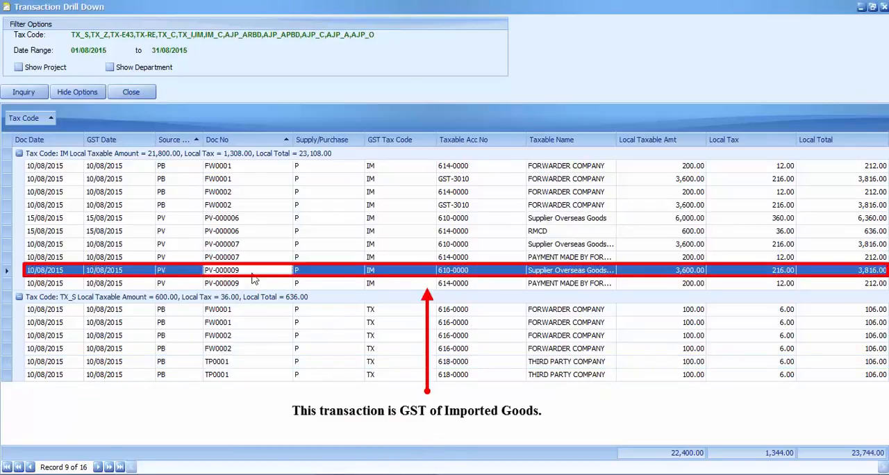
click(252, 285)
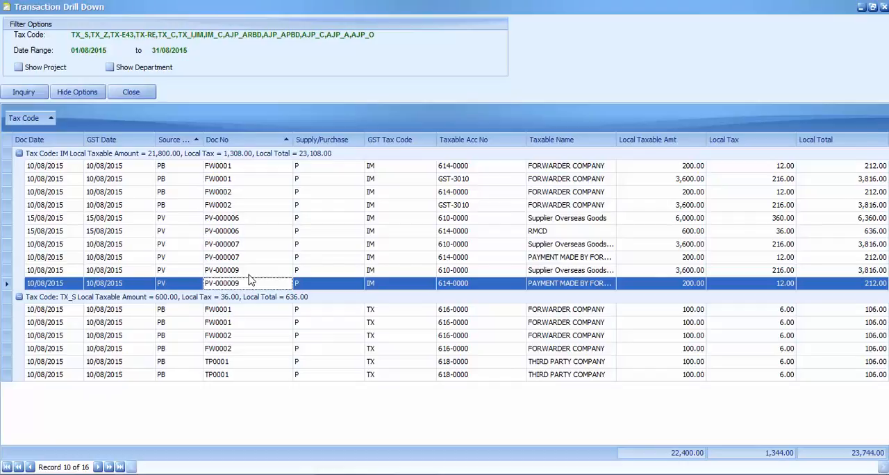
double_click(250, 274)
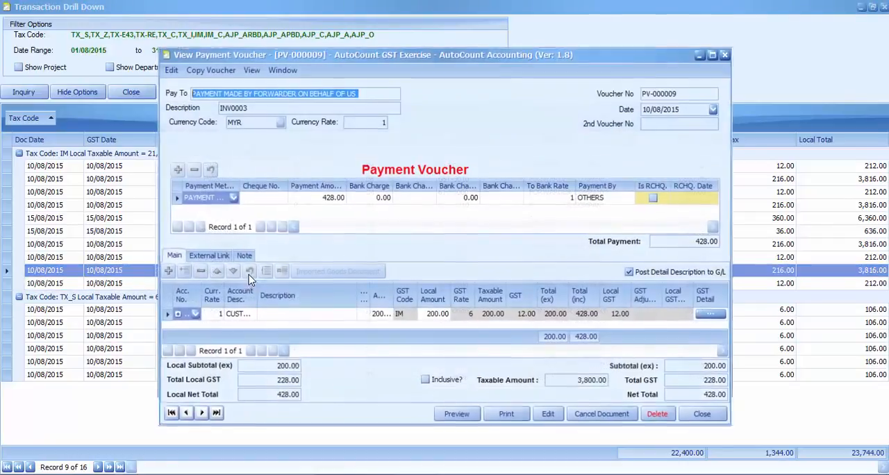
click(712, 54)
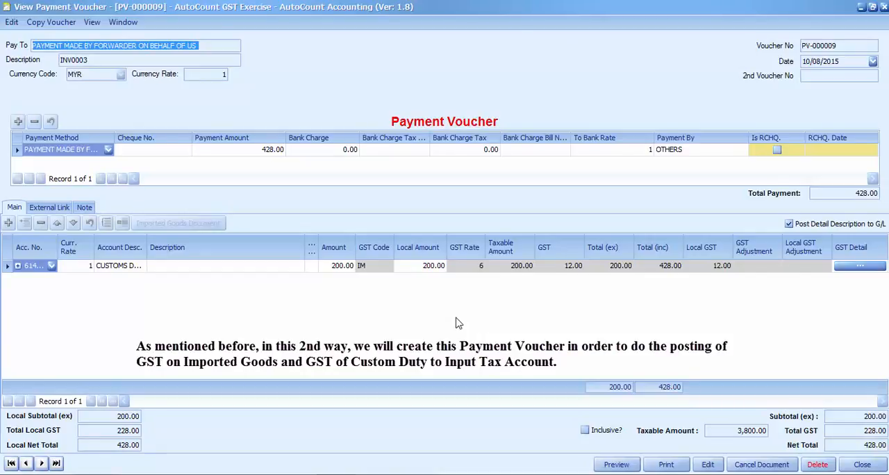
click(880, 9)
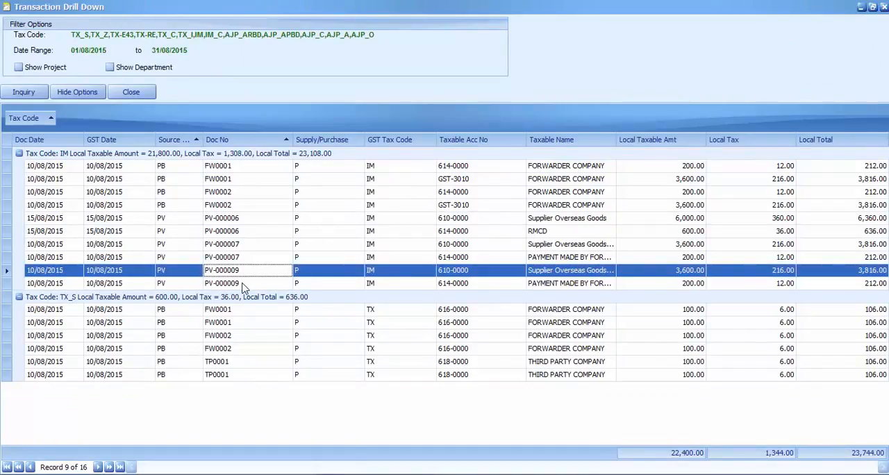
Step: View the source payment voucher of the second PV-000009 transaction, expand the customs duty line's imported goods detail, and close the voucher again
double_click(242, 284)
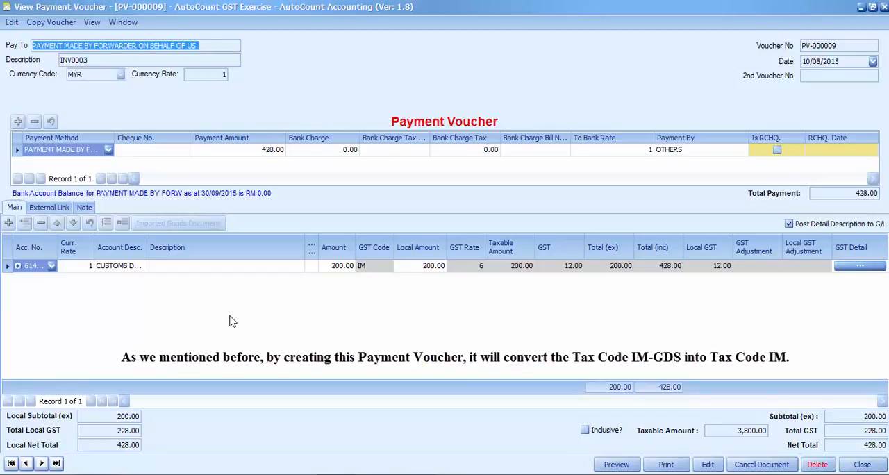
click(17, 265)
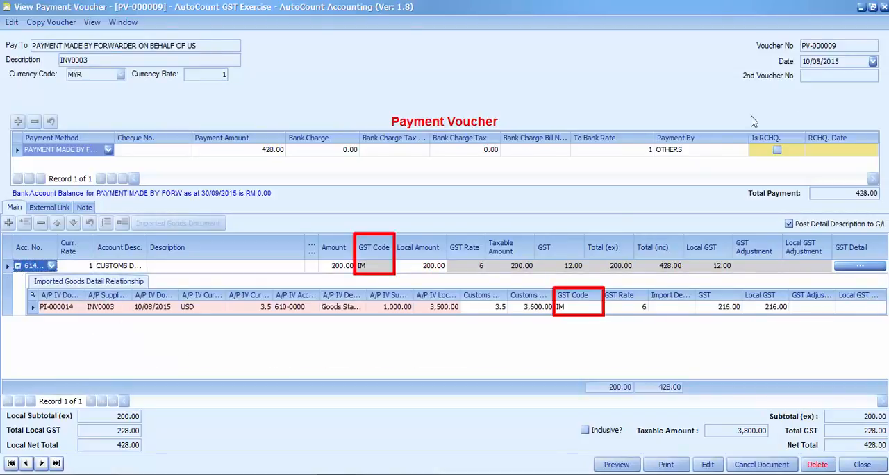
click(883, 7)
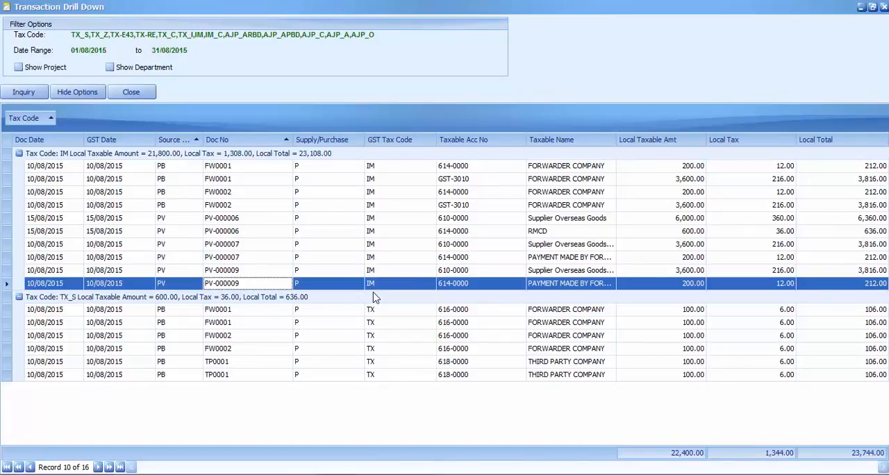
Step: View the source invoice of the forwarder's second FW0002 freight charges transaction under tax code TX_S, and close it again
click(231, 351)
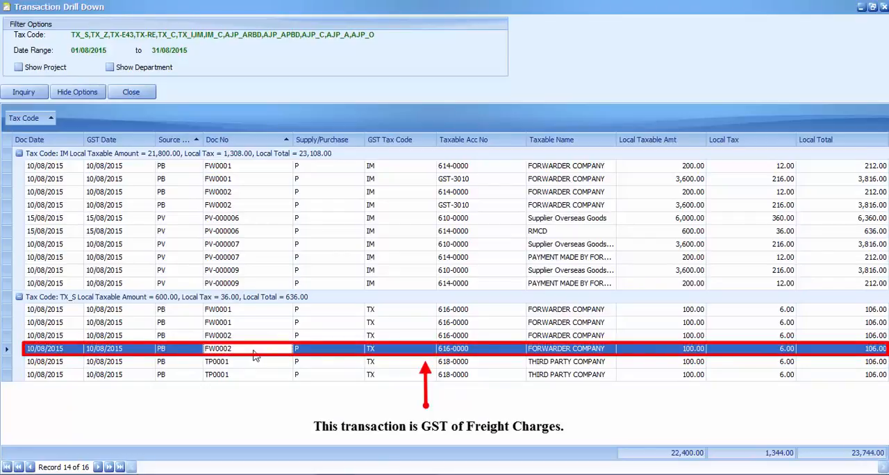
double_click(254, 353)
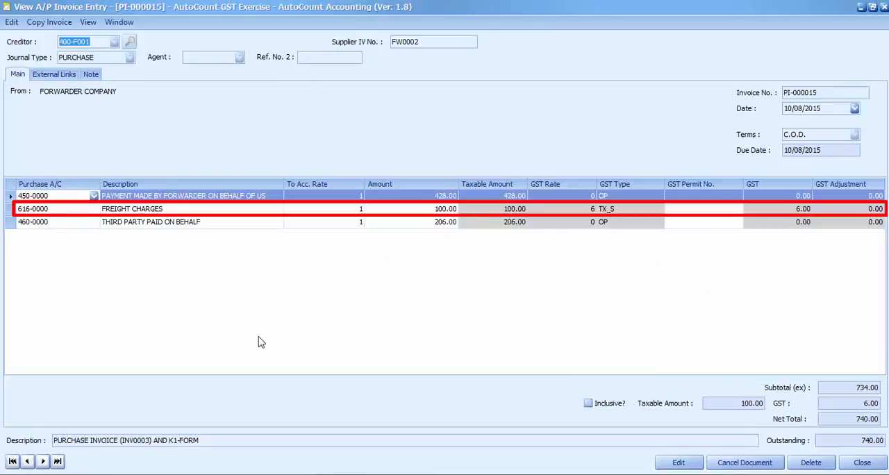
click(883, 7)
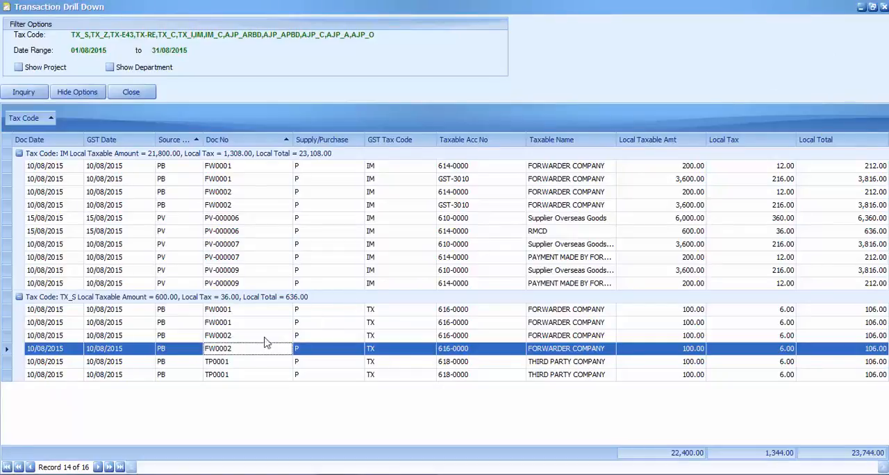
Step: View the source invoice of the third party's second TP0001 agency fee transaction, and close it along with the drill-down and the GST return
click(225, 378)
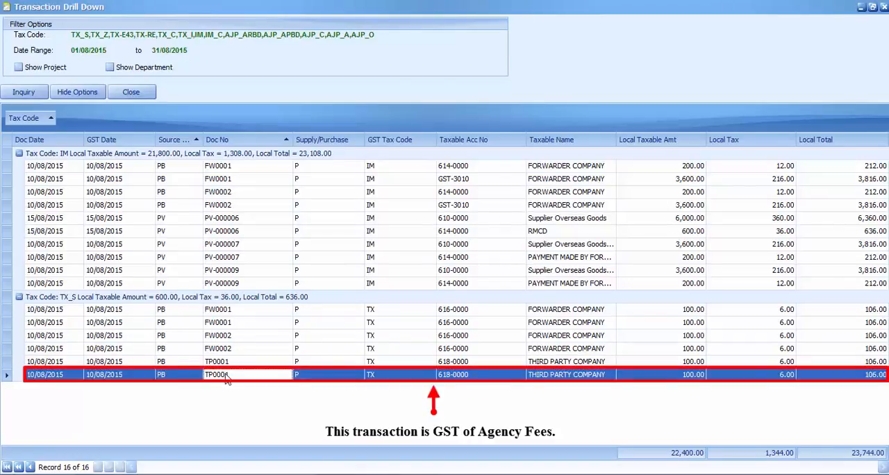
double_click(225, 374)
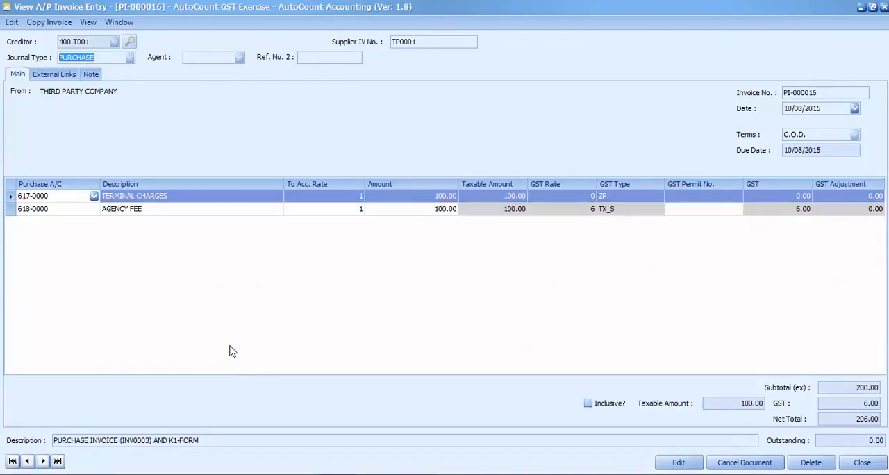
click(883, 7)
click(883, 7)
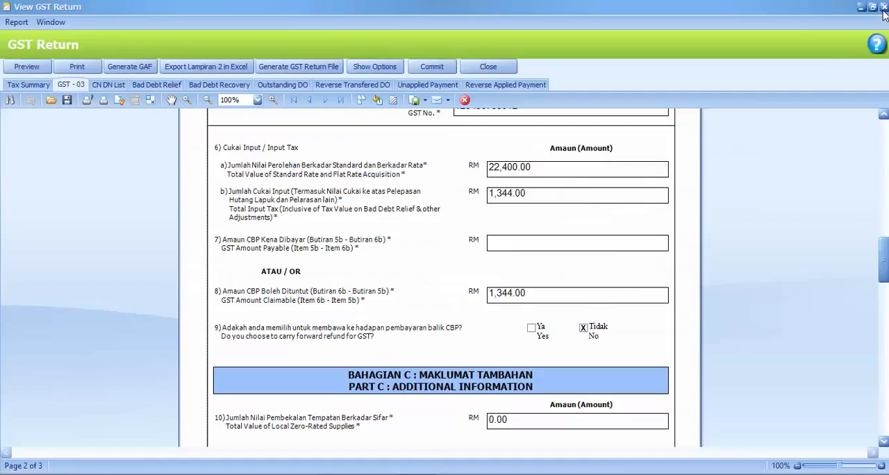
click(883, 7)
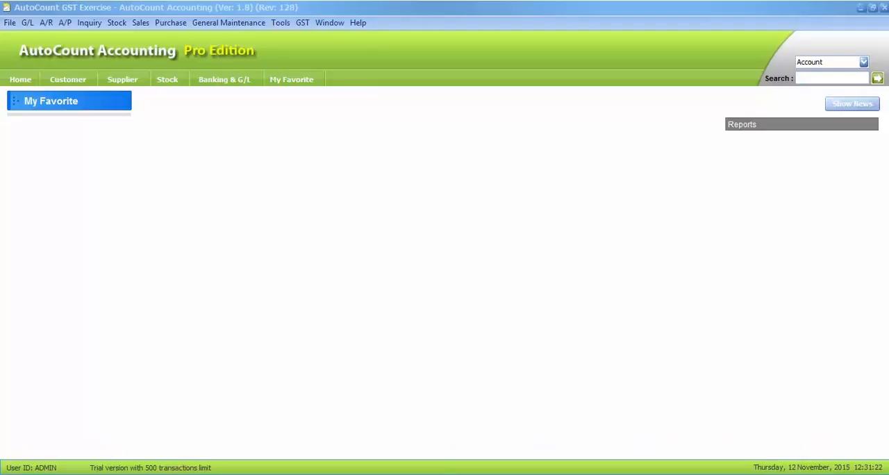
Step: Bring up the already open PV-000009 payment voucher to review its imported goods detail, and return to the main window
click(220, 454)
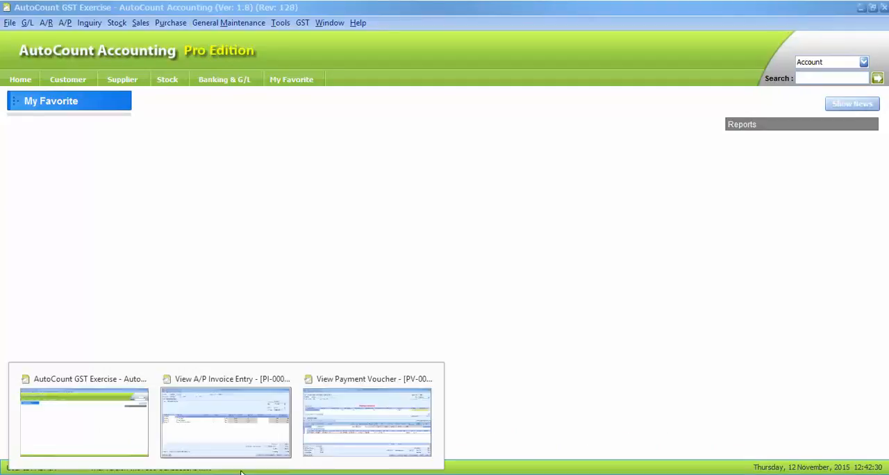
click(368, 417)
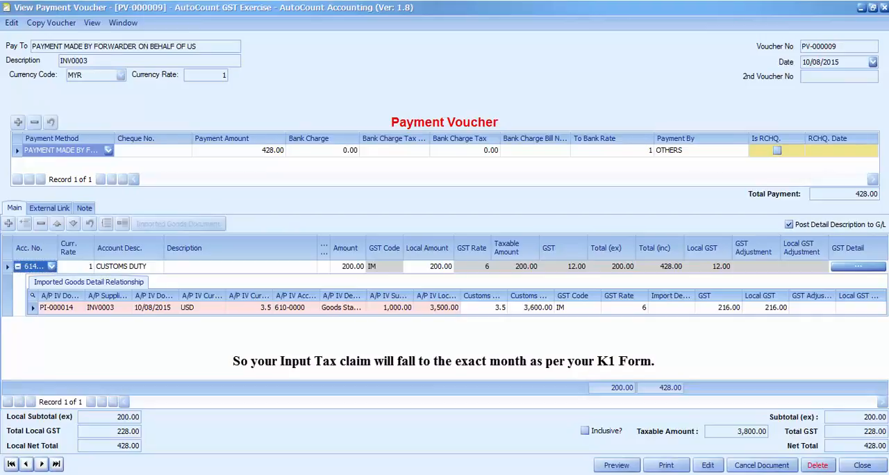
click(113, 440)
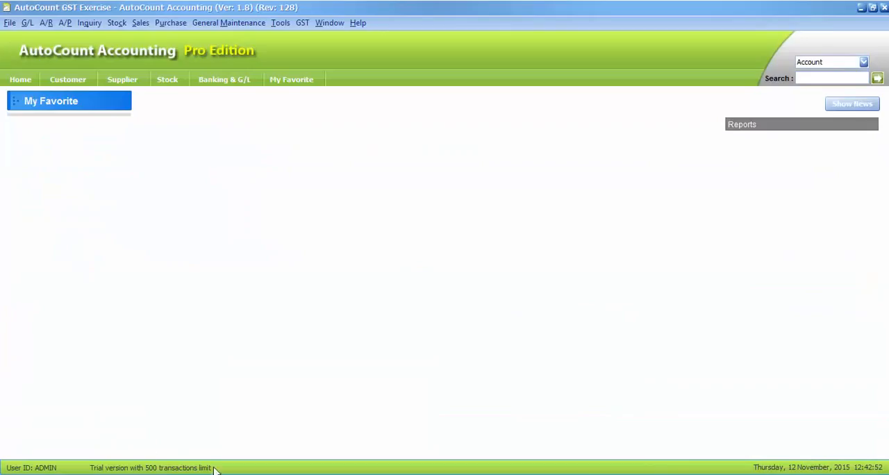